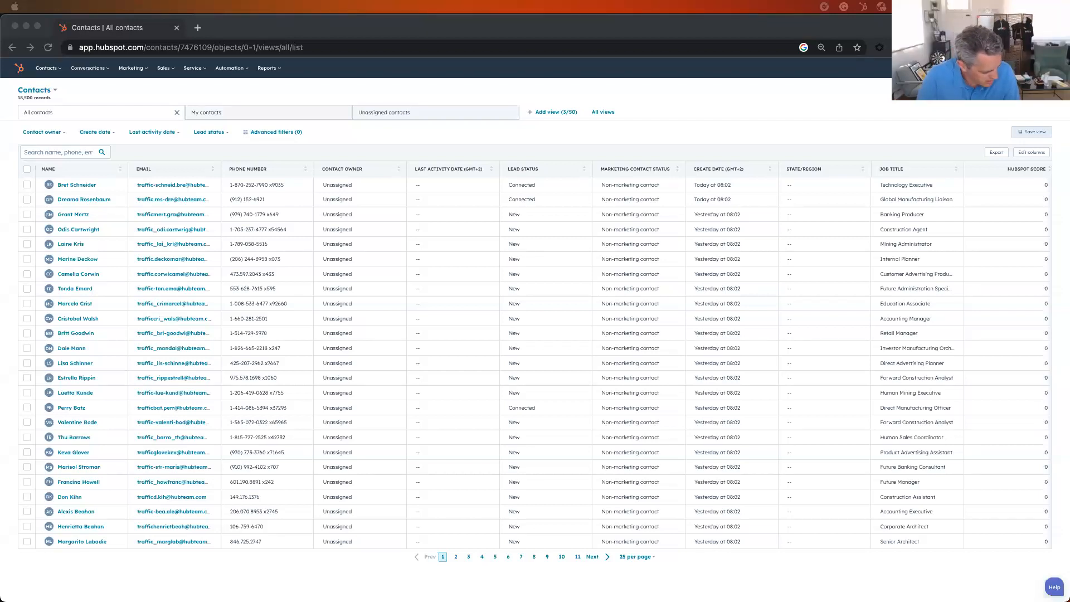
click(393, 128)
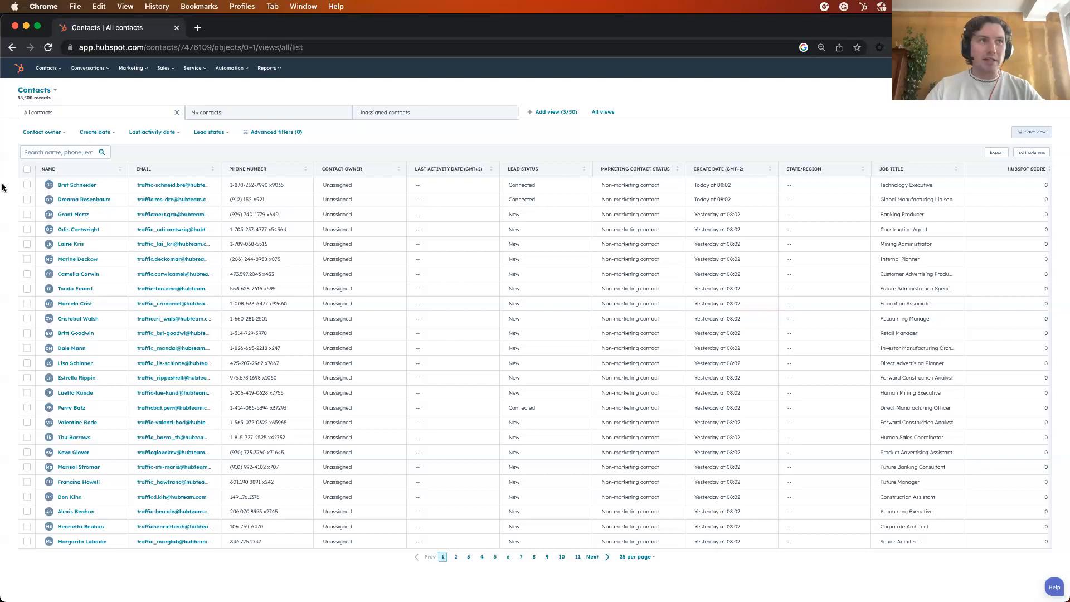
click(342, 240)
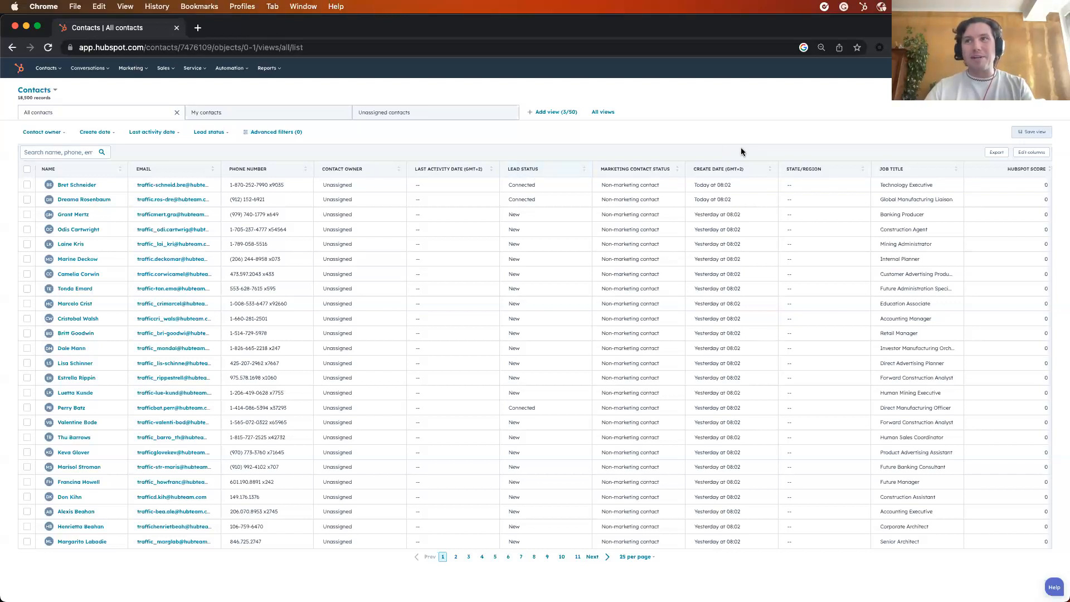
click(884, 235)
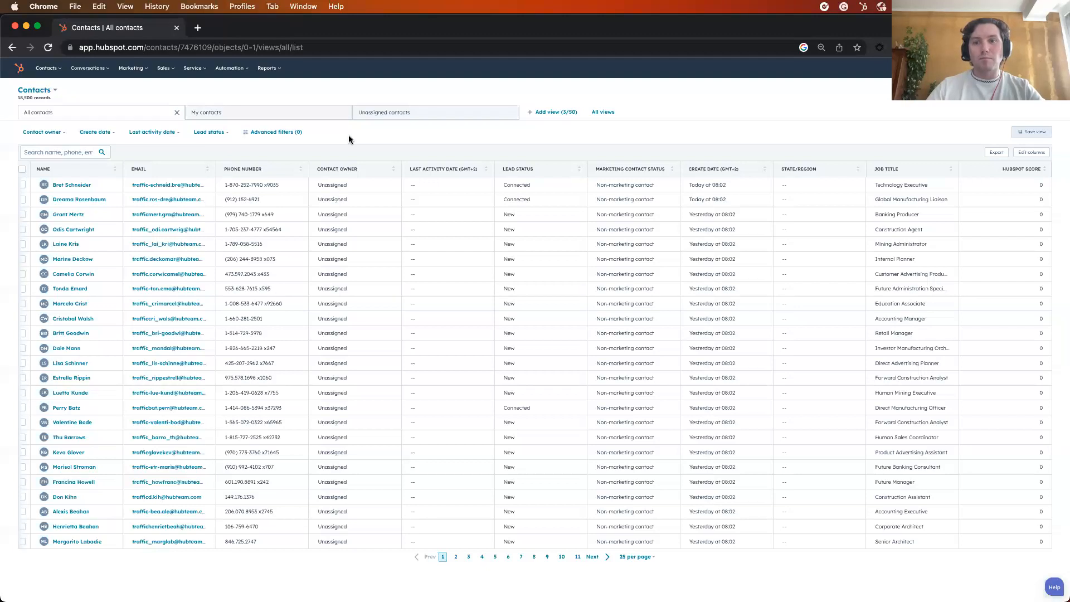
Remove the HubSpot Score, State/Region, Create Date, Last Activity Date and Marketing contact status columns from the contacts table
click(1024, 156)
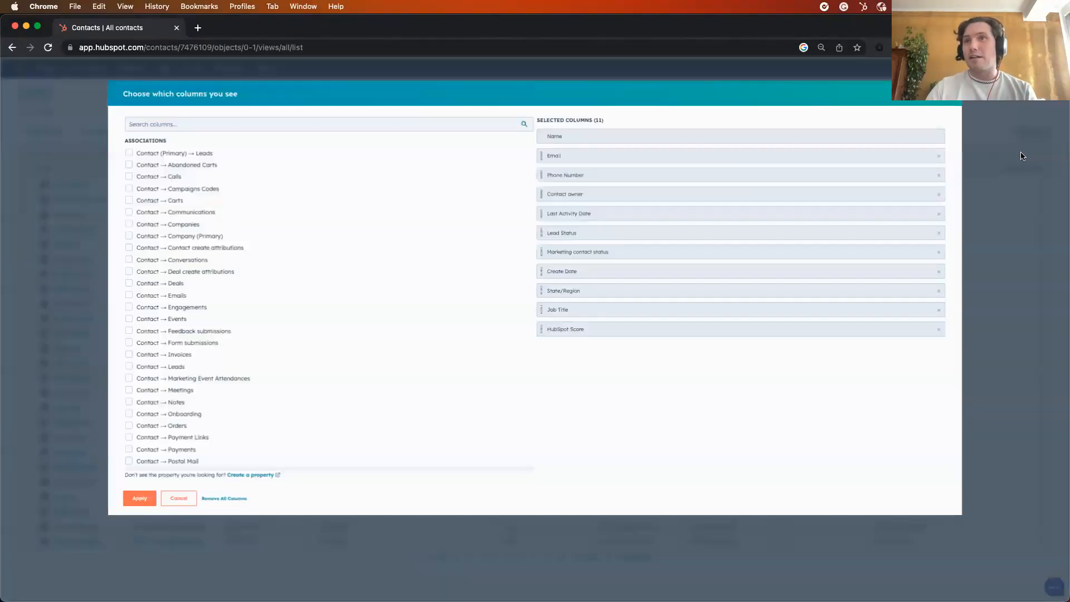
mouse_move(941, 330)
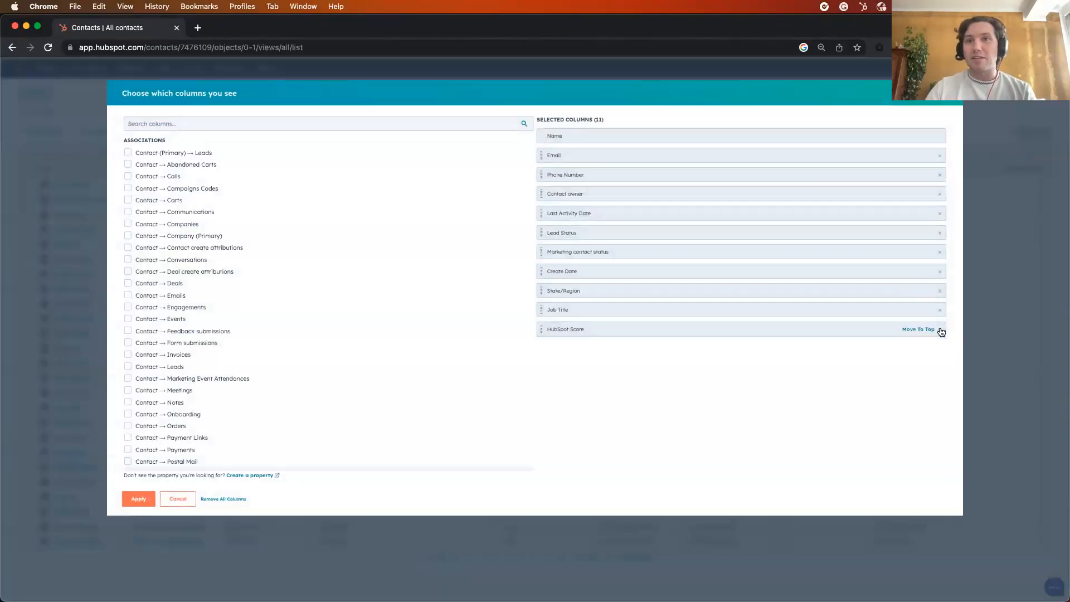
click(939, 330)
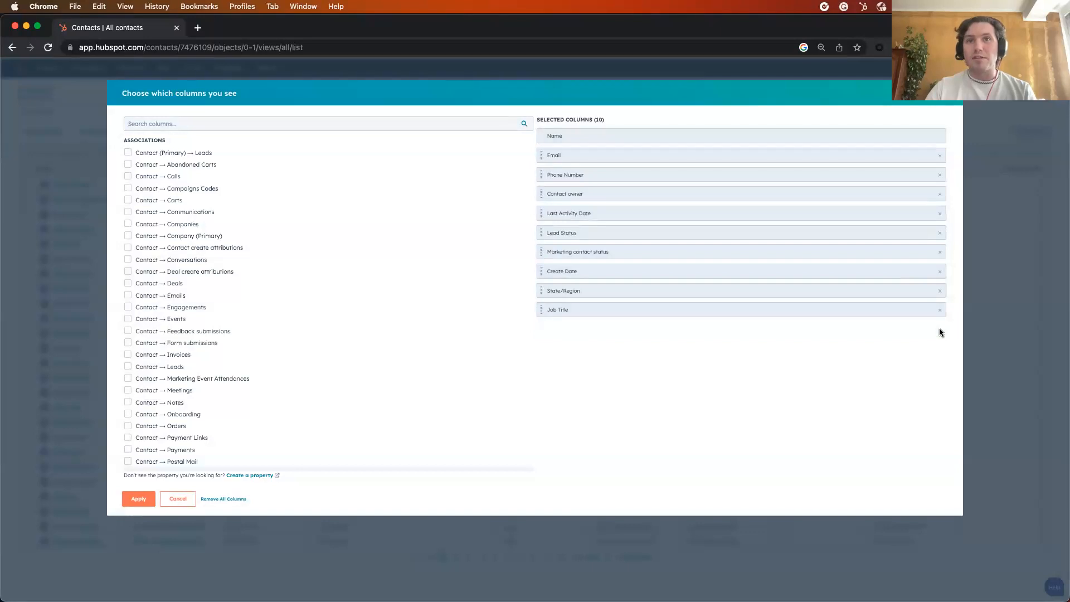
click(941, 291)
click(939, 272)
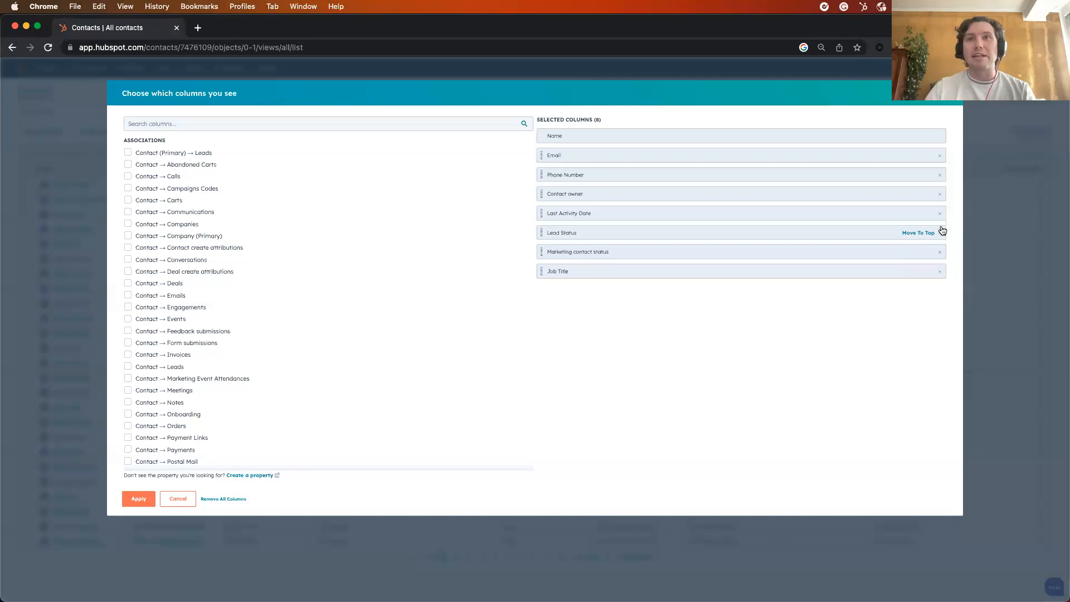
click(940, 215)
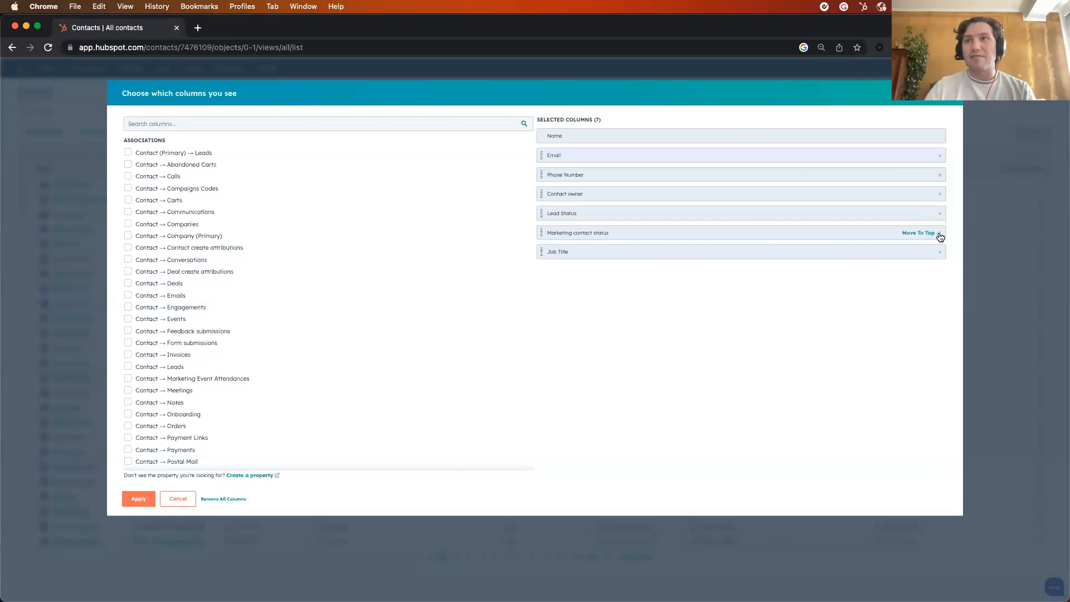
click(940, 233)
click(136, 499)
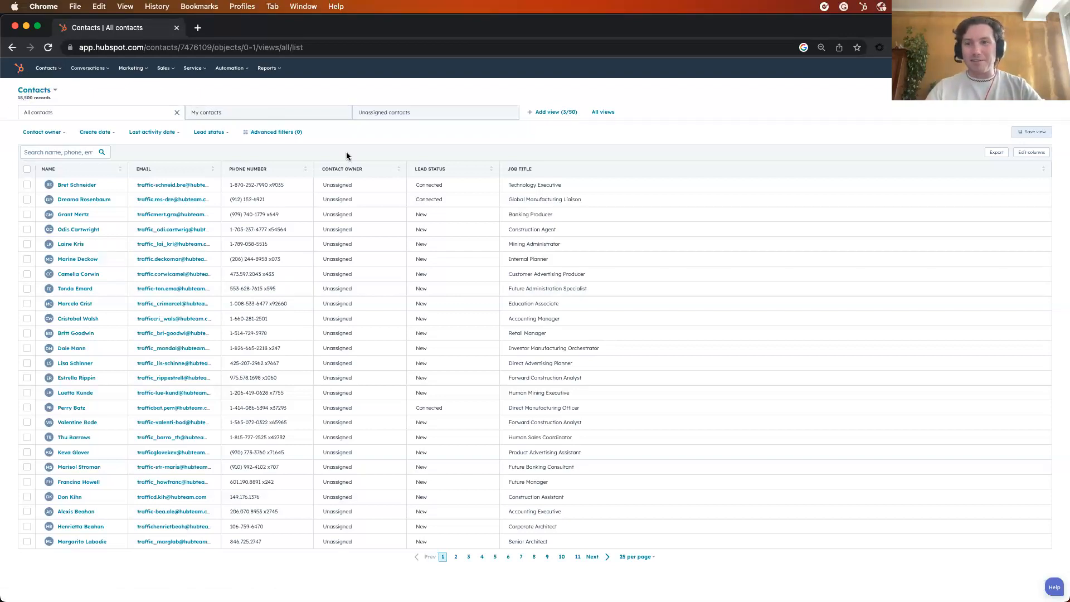
Filter the contacts list with an advanced filter where Create date is This quarter
click(283, 137)
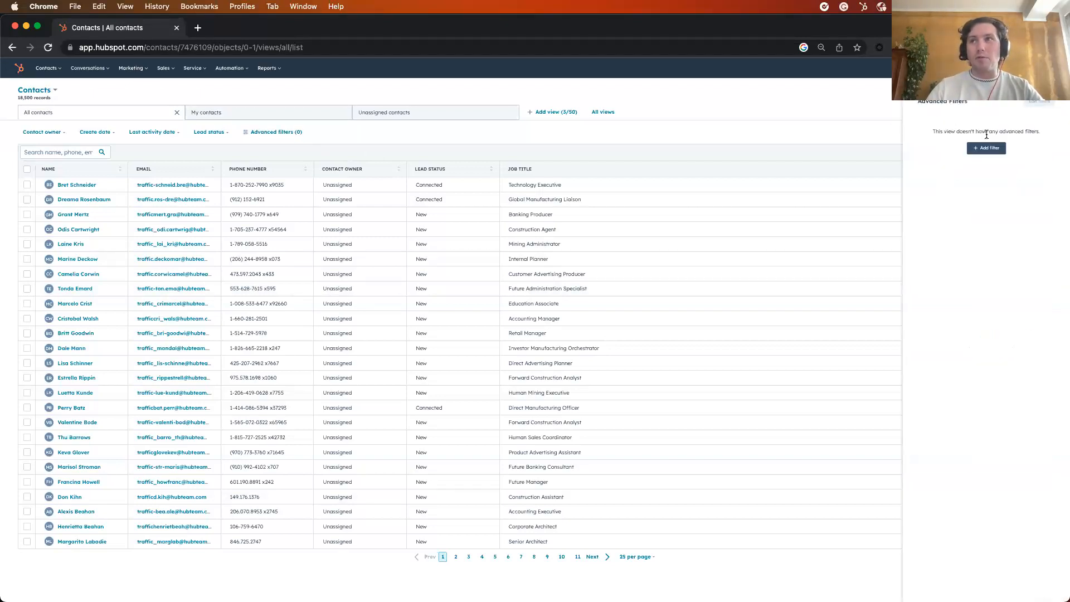
click(994, 149)
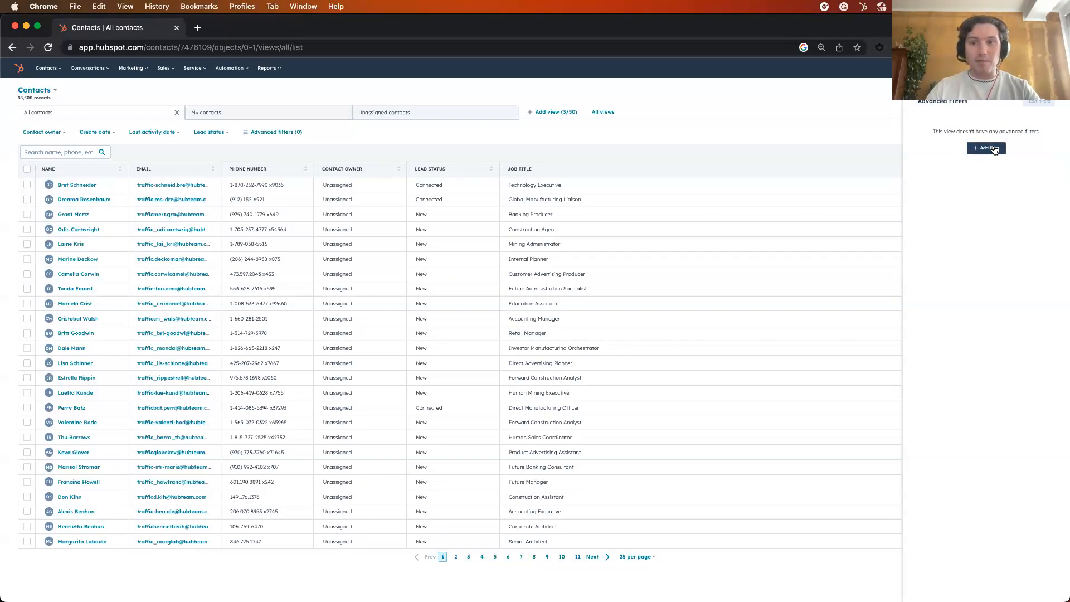
text(create)
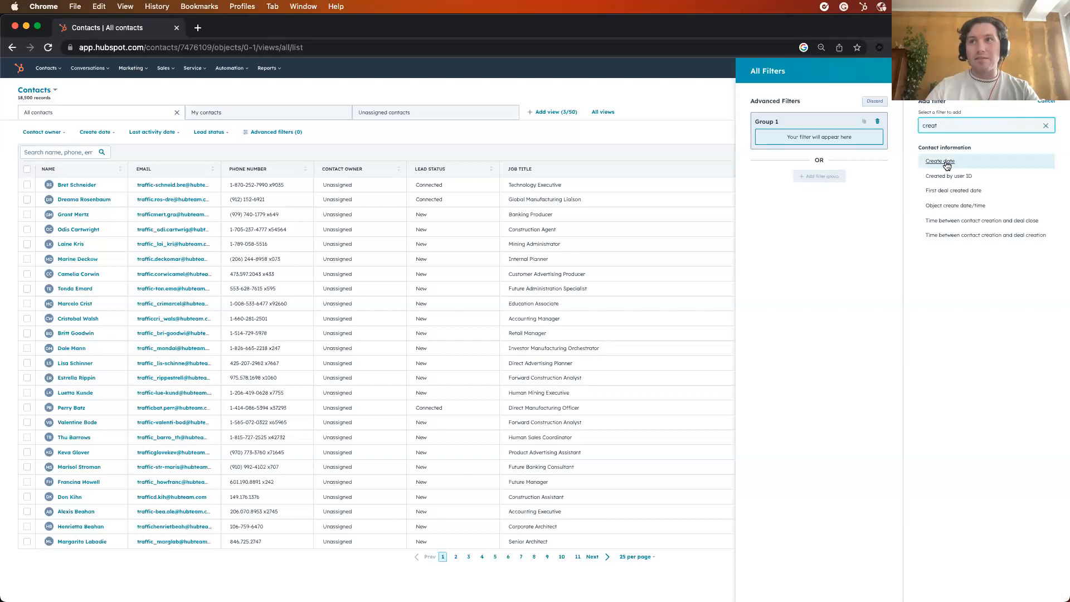
click(946, 162)
click(962, 148)
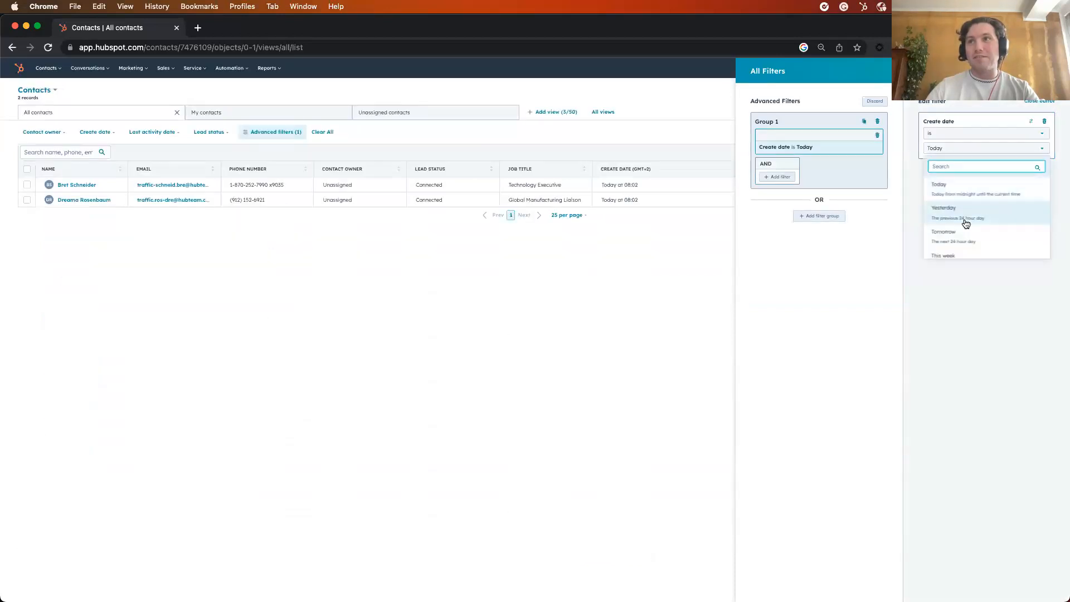
scroll(970, 228, down, 5)
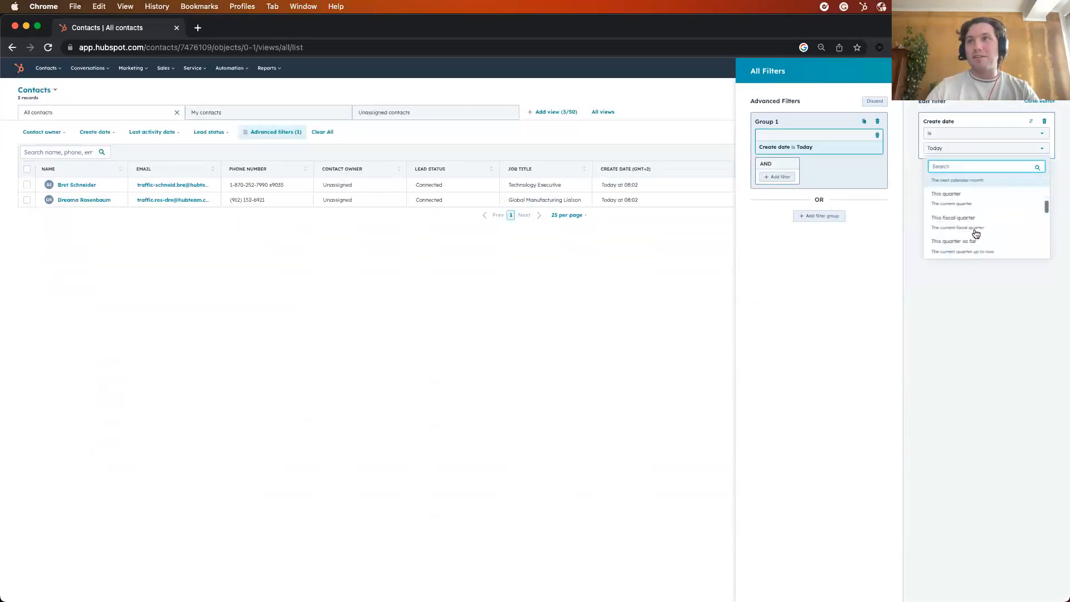
scroll(975, 201, up, 1)
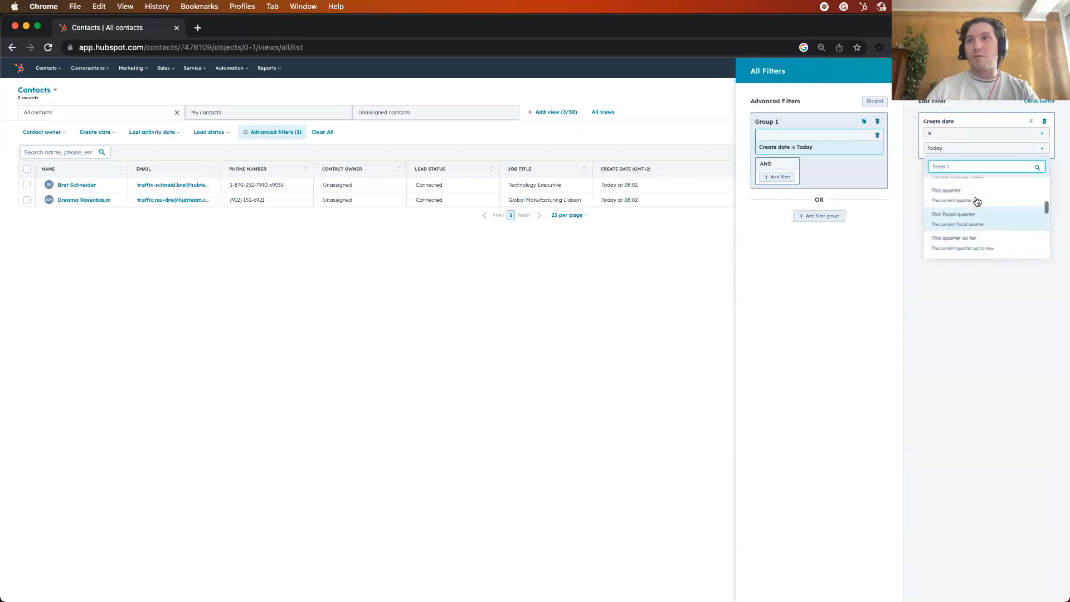
click(977, 196)
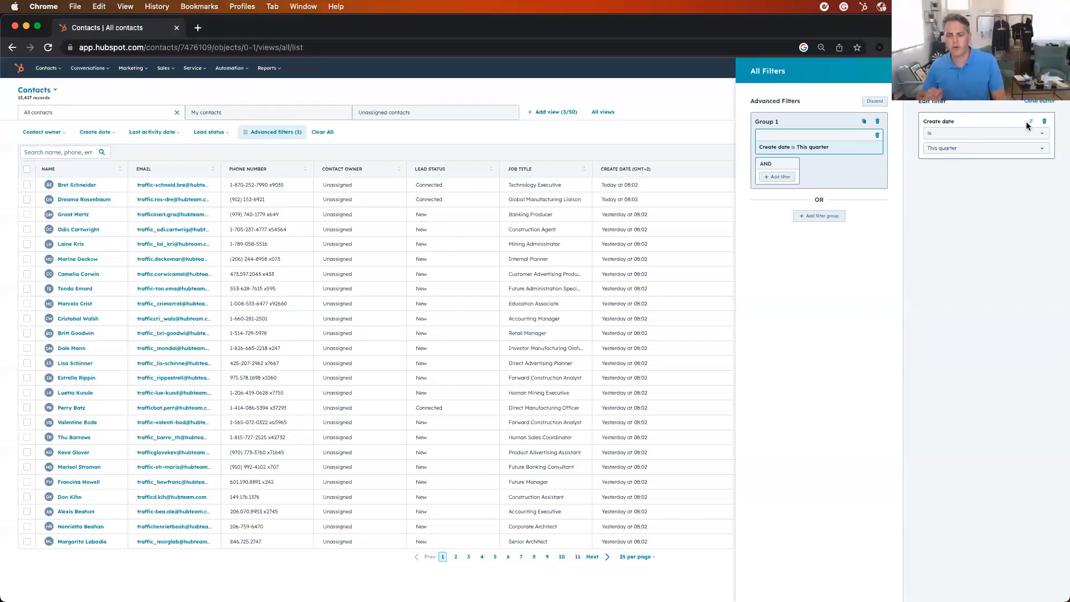
click(1055, 71)
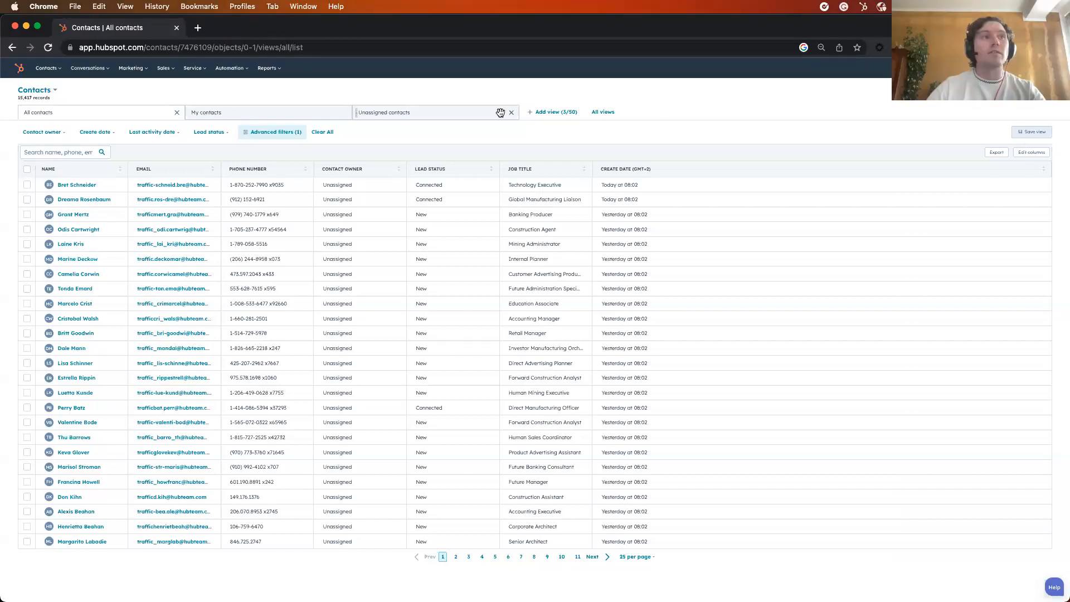
Search the filtered contacts for one first name and for another, and clear the search
click(68, 152)
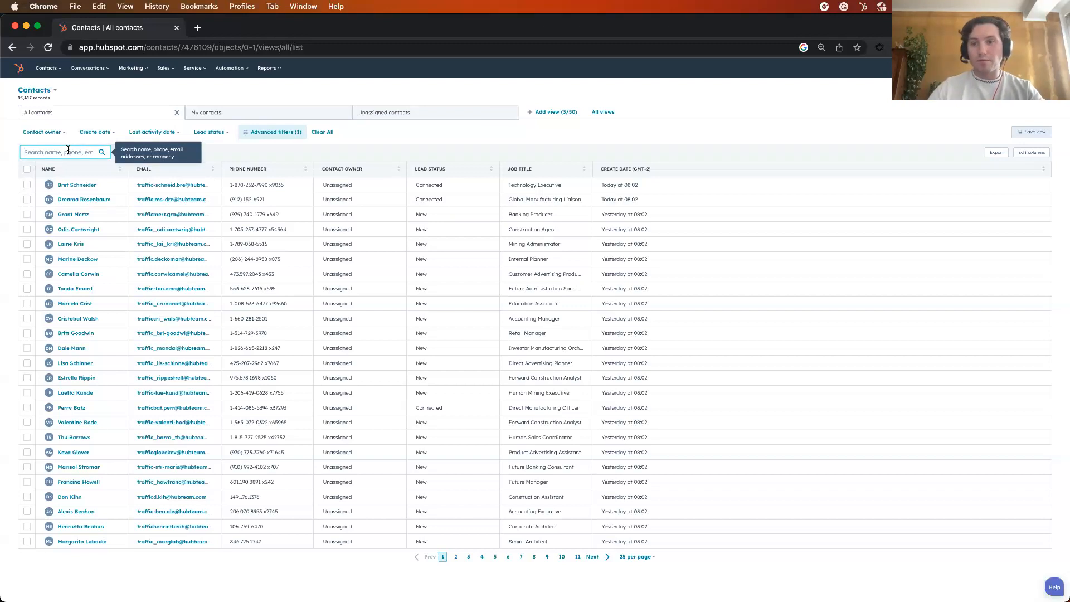
text(brian)
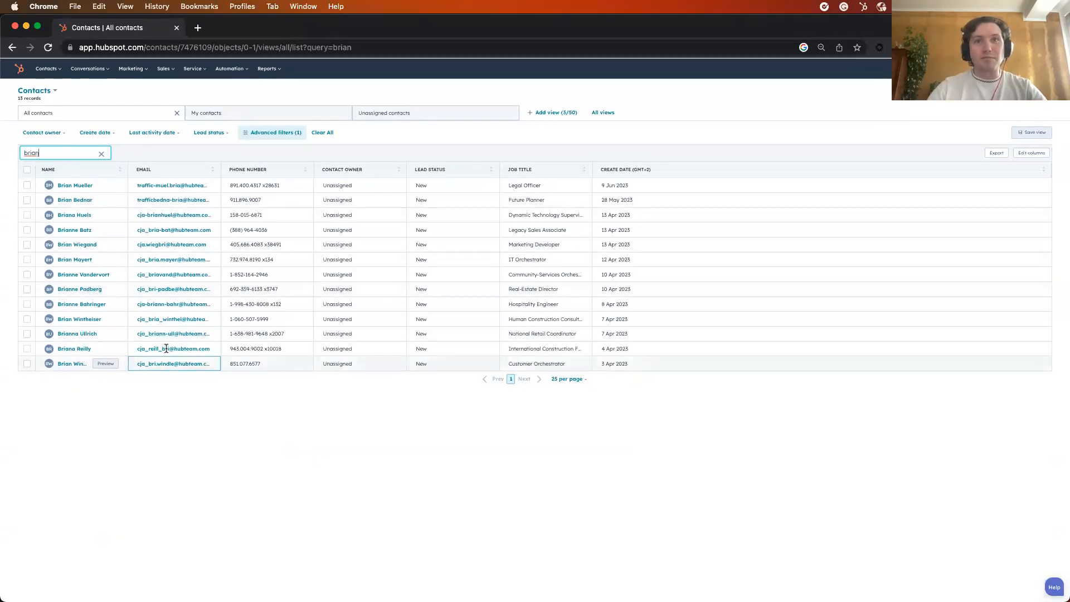
click(231, 402)
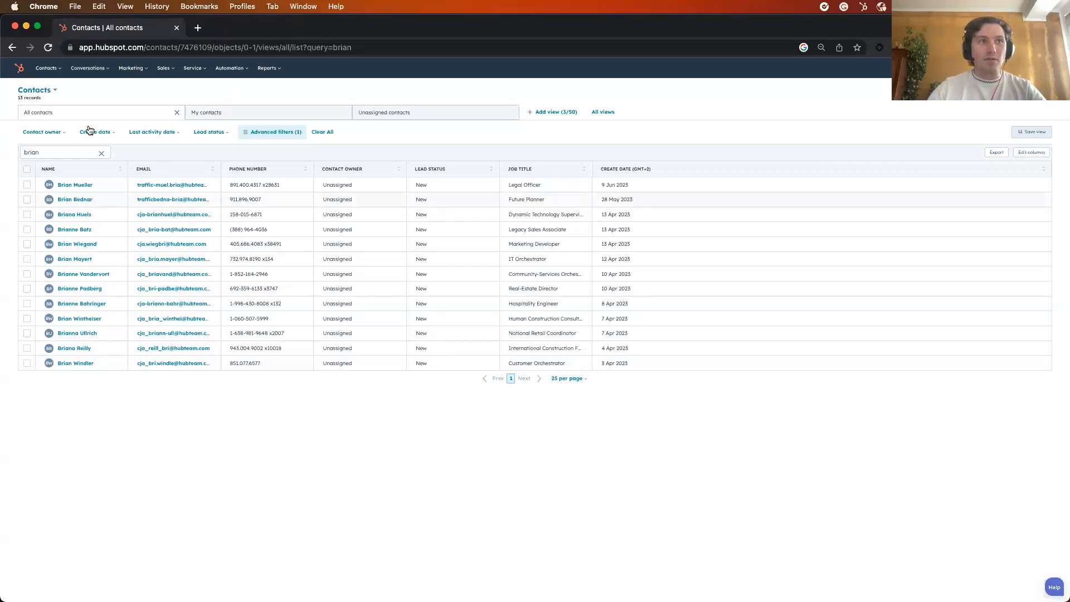
double_click(54, 154)
text(chris)
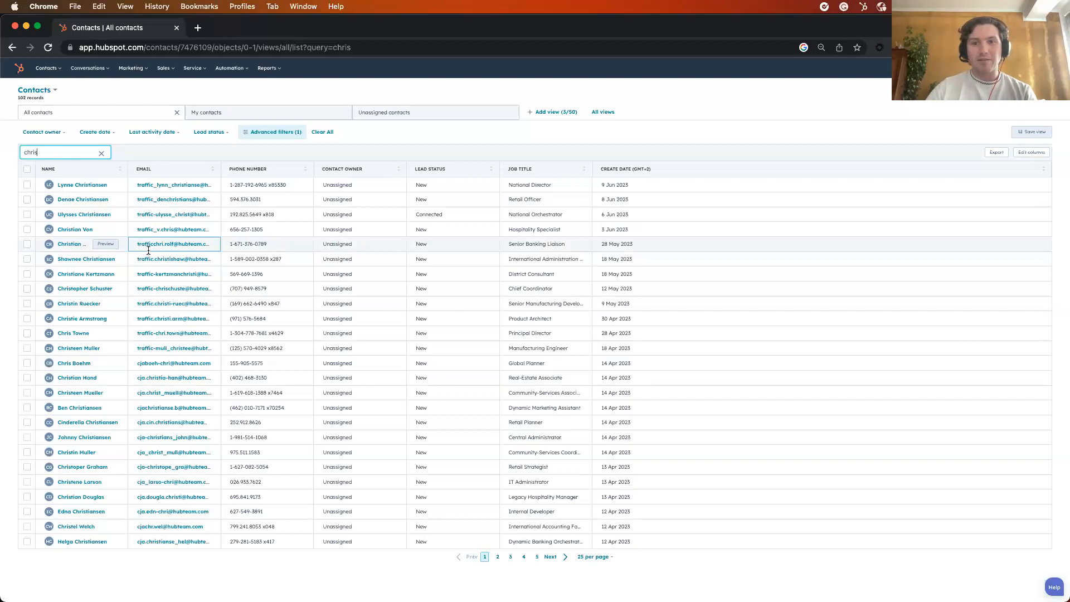
double_click(51, 149)
key(BackSpace)
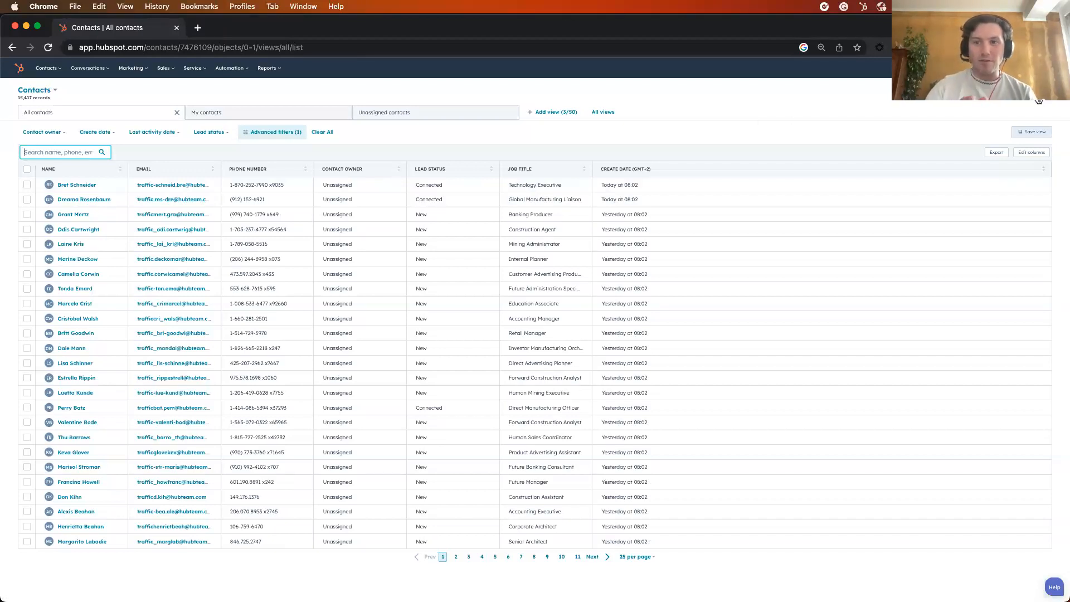
Start creating a new contact and enter the contact's email address
click(1038, 100)
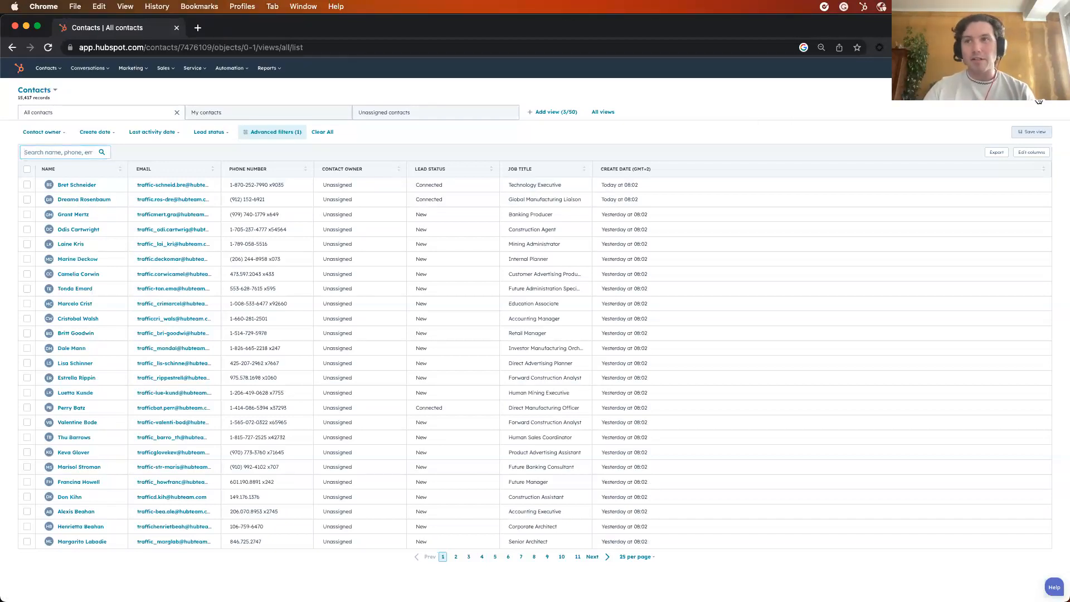
click(916, 129)
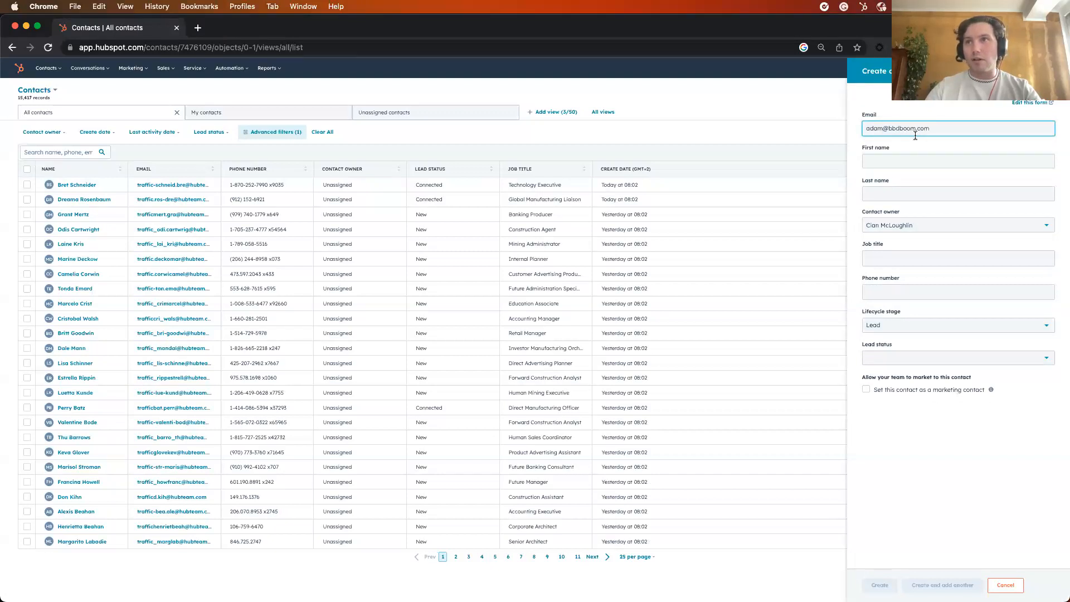
Enter the new contact's first and last name and set the job title to Founder
click(920, 160)
key(Tab)
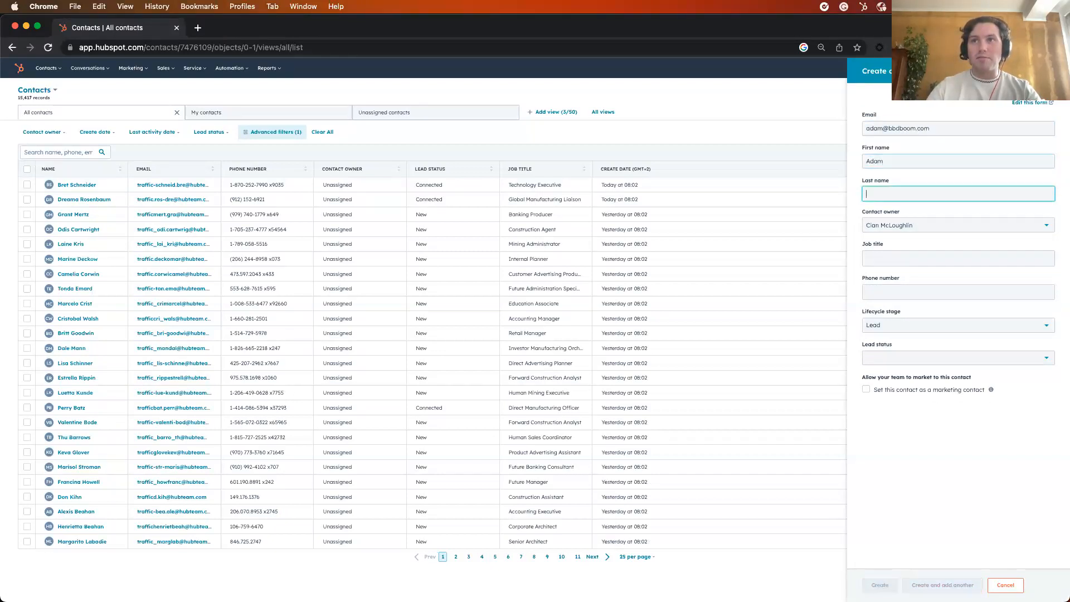
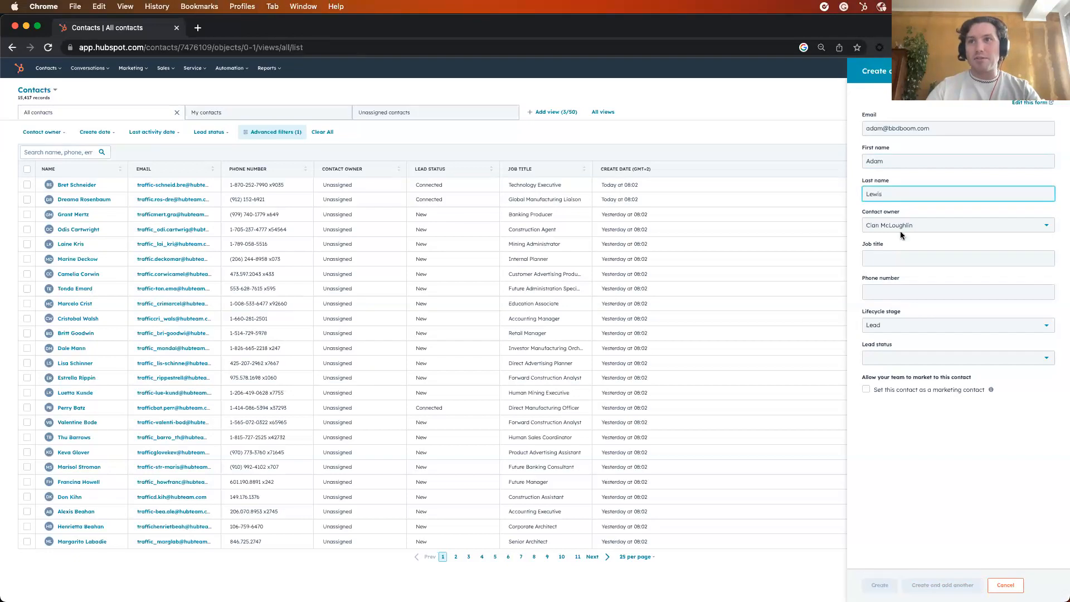
click(901, 256)
text(Founder)
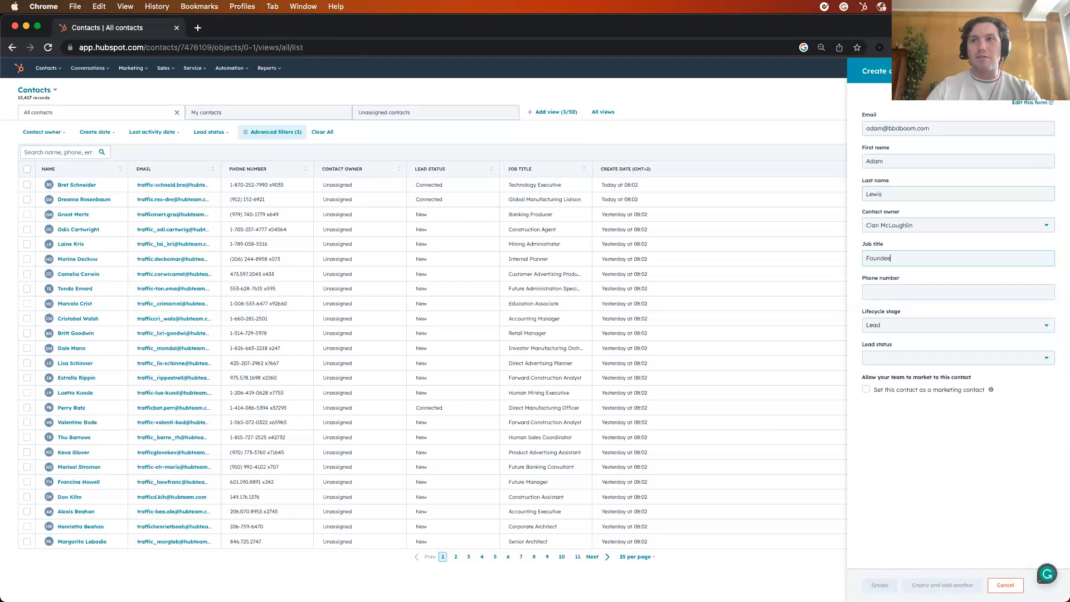
click(882, 295)
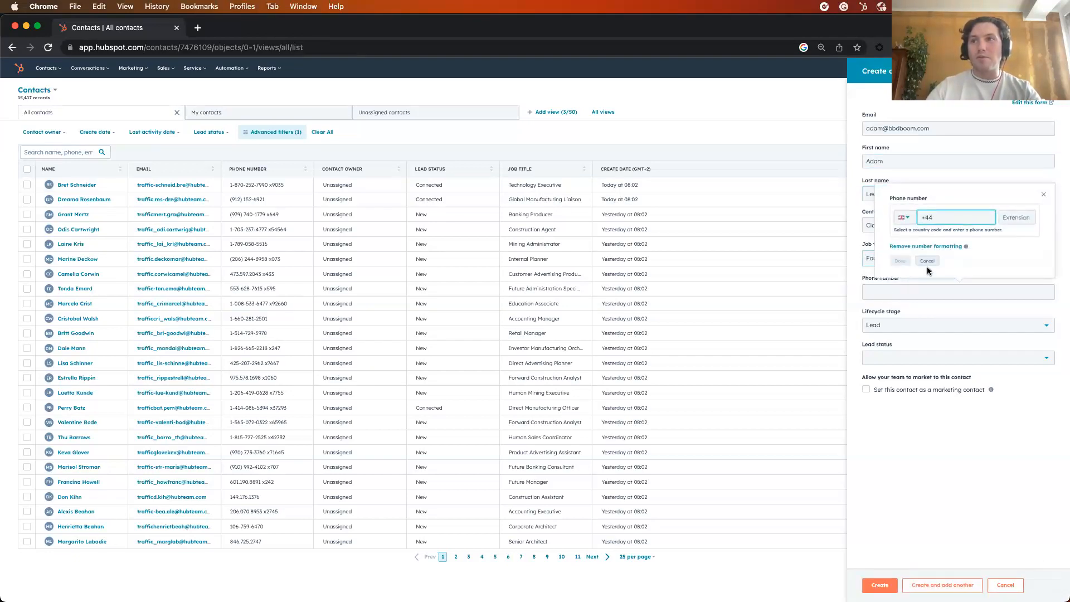
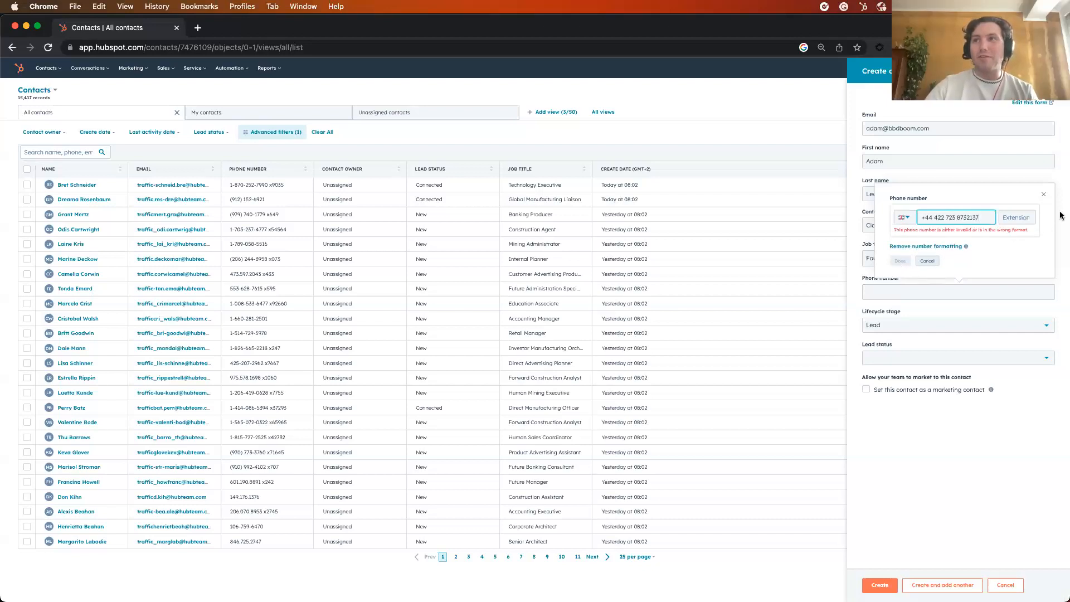
click(1043, 197)
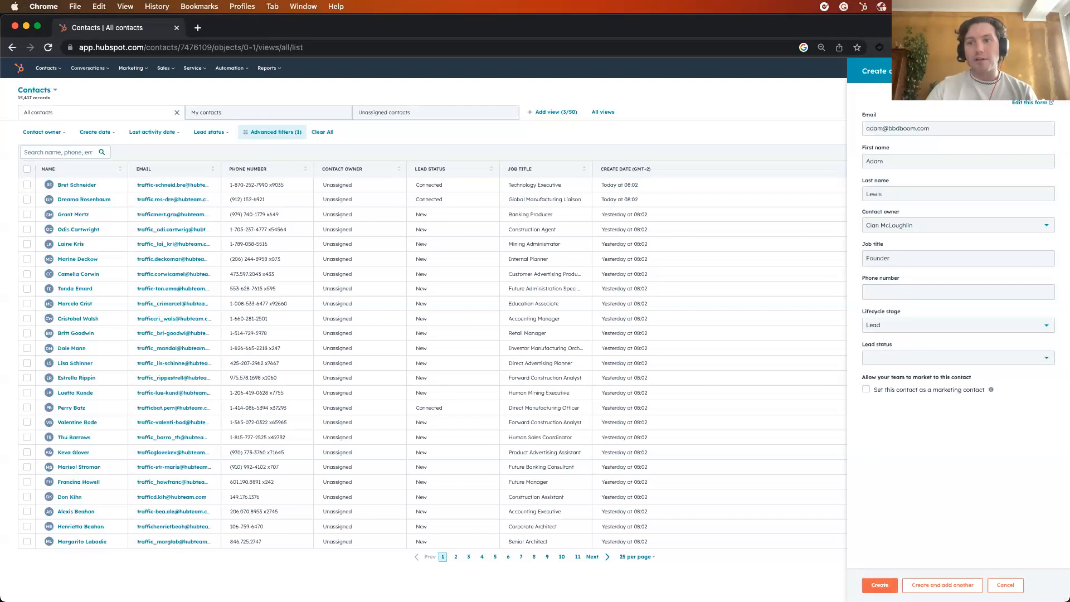
Create the contact and, after reloading its record, open the associated BBD Boom company record
click(879, 585)
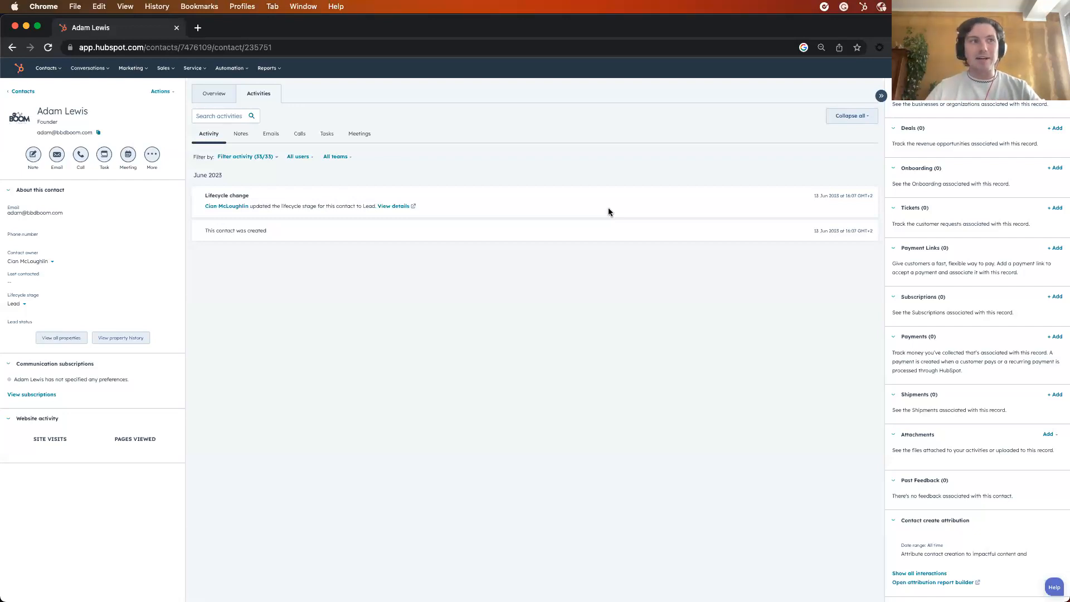
key(super+r)
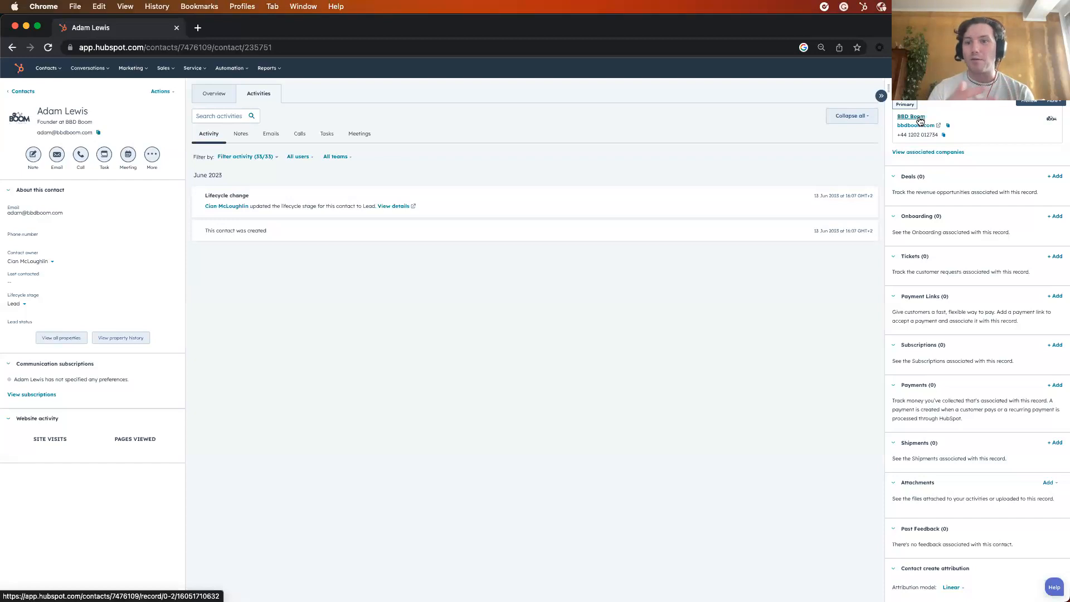
click(920, 121)
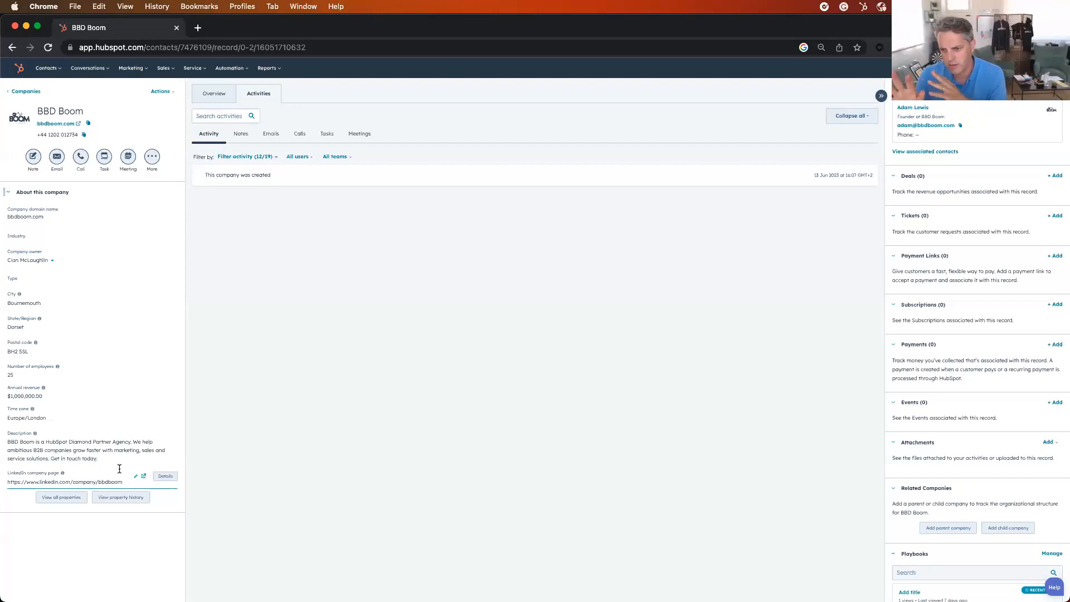
scroll(1011, 346, down, 3)
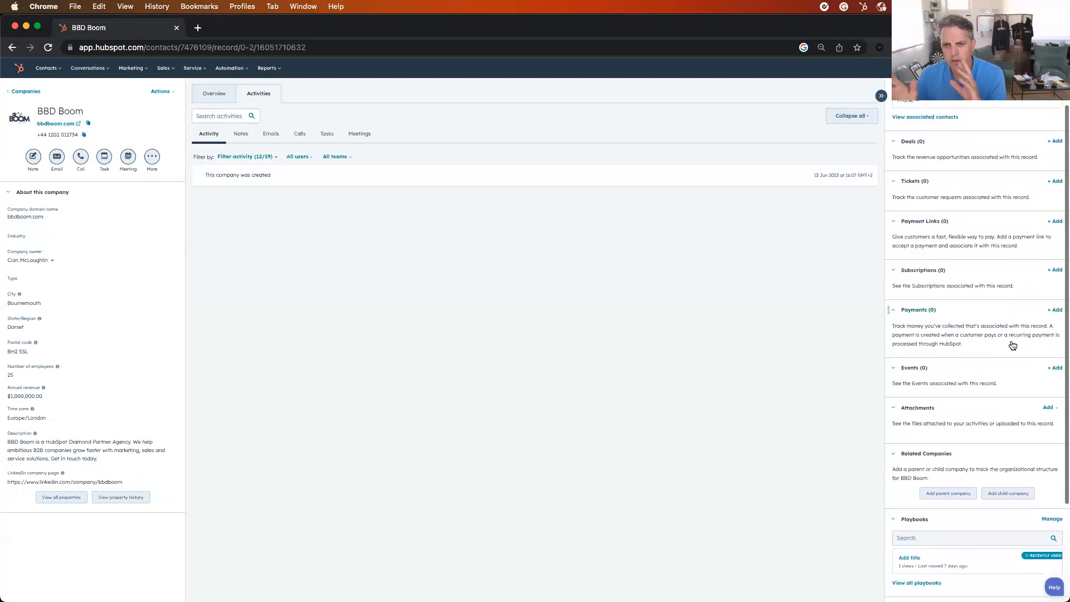
scroll(990, 371, down, 2)
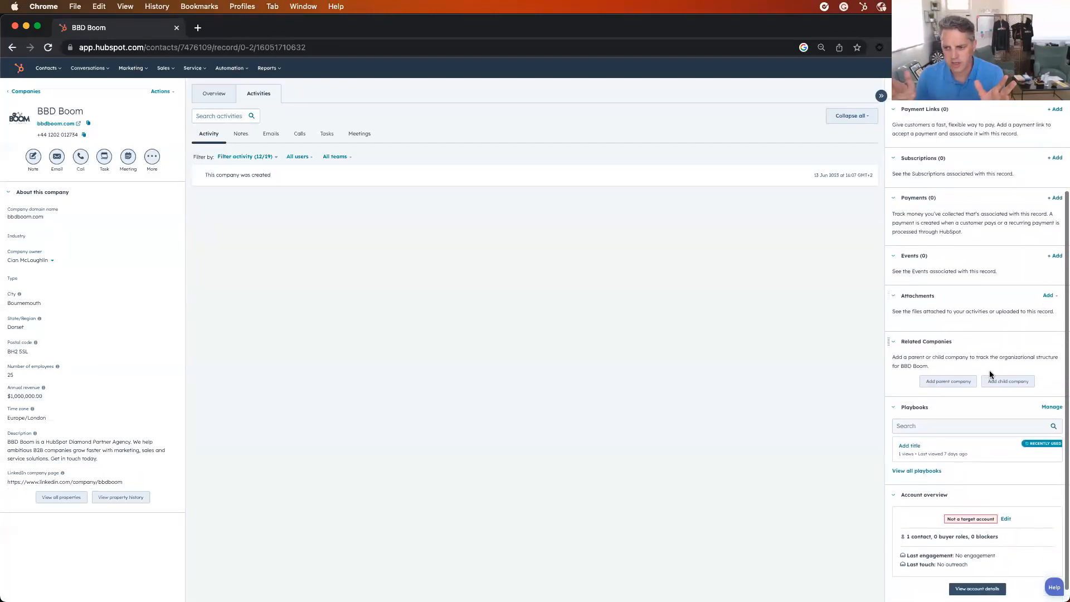
scroll(991, 375, up, 5)
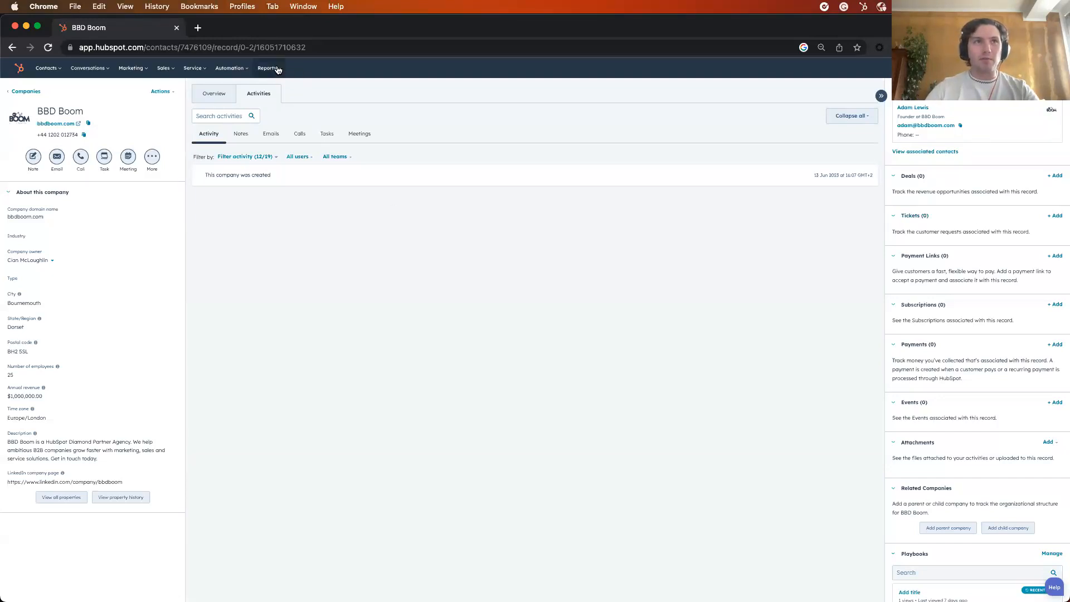
Go to the list of reports and start creating a new report
mouse_move(274, 69)
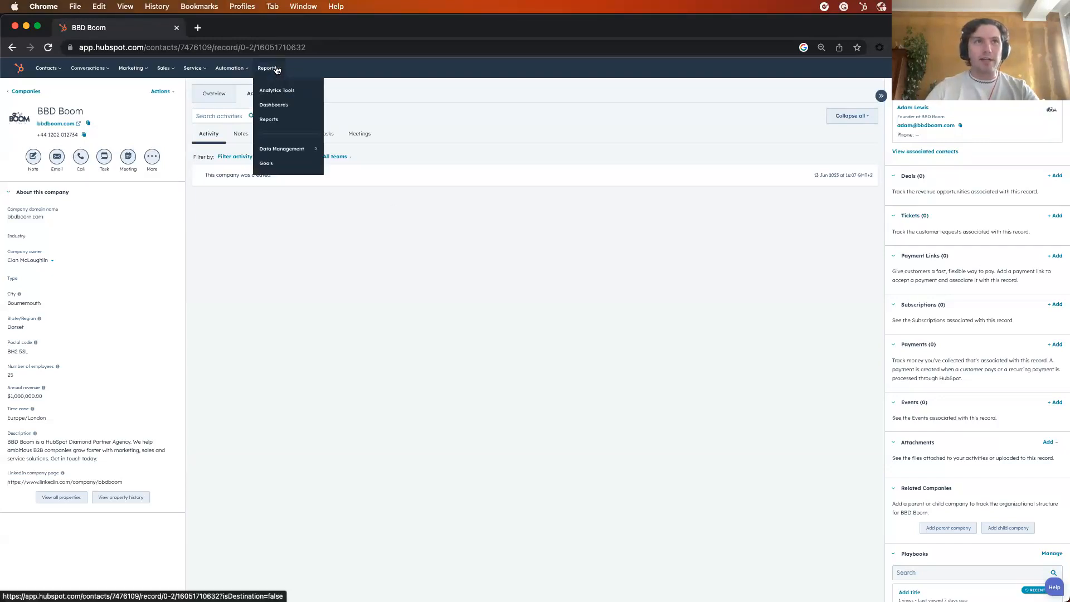
click(293, 124)
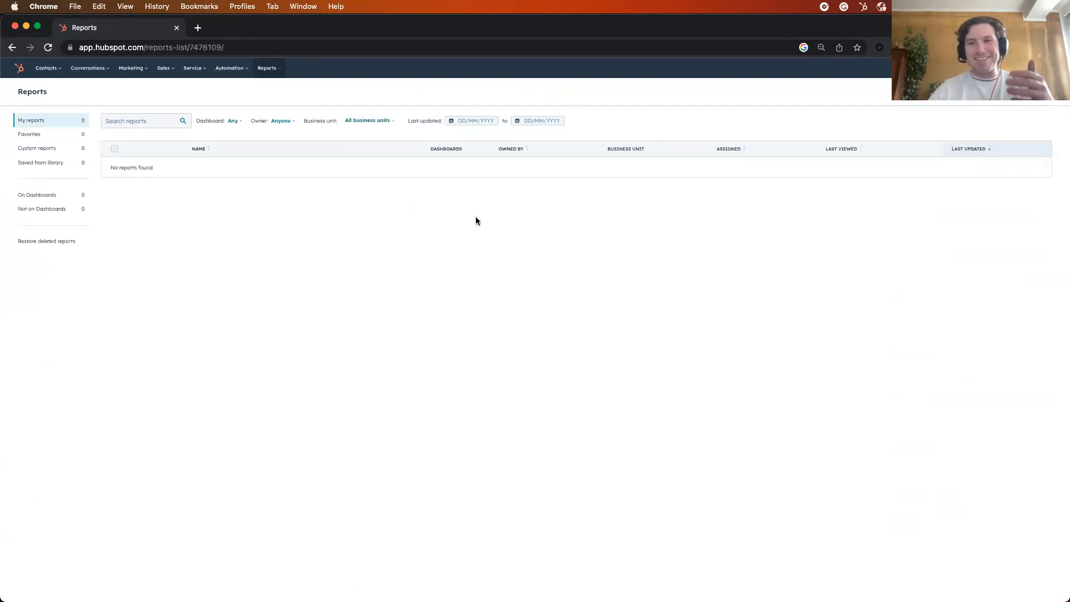
click(1024, 91)
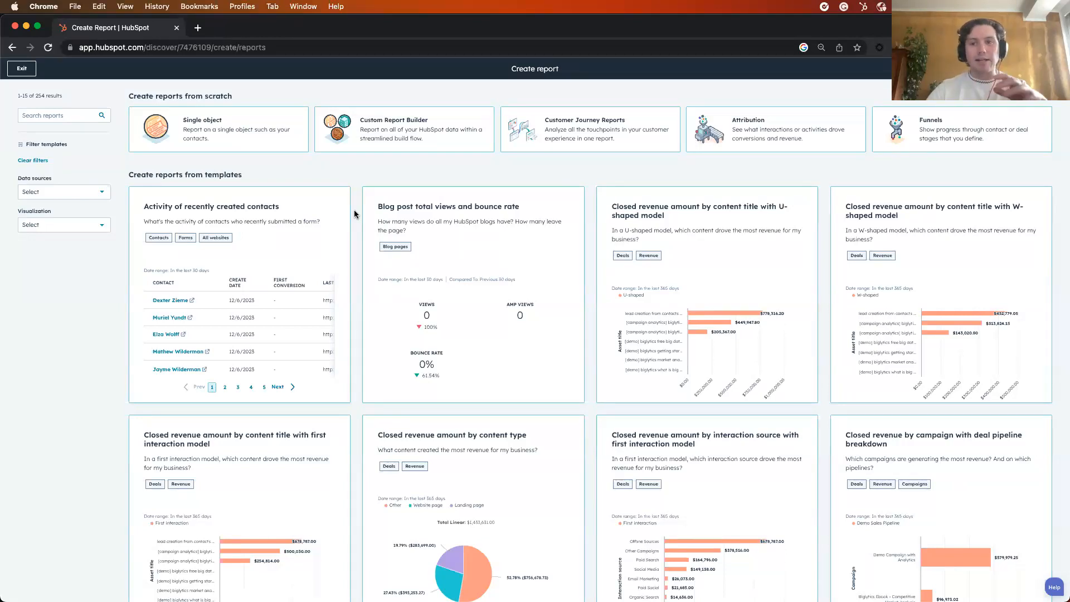
Filter the report templates to those using Deals as the data source
click(97, 225)
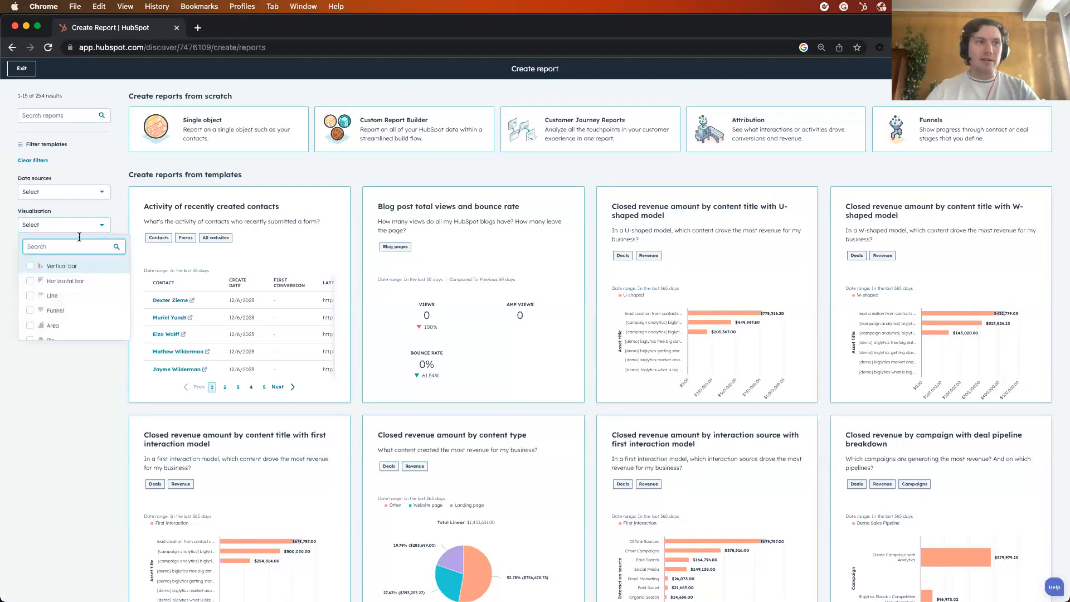
click(56, 196)
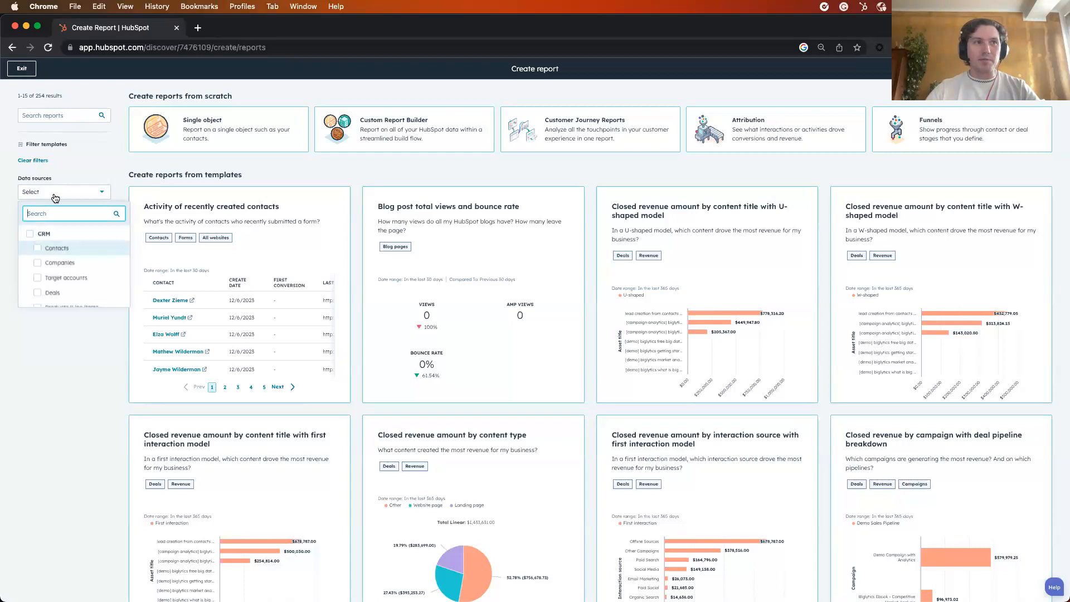
scroll(39, 268, down, 1)
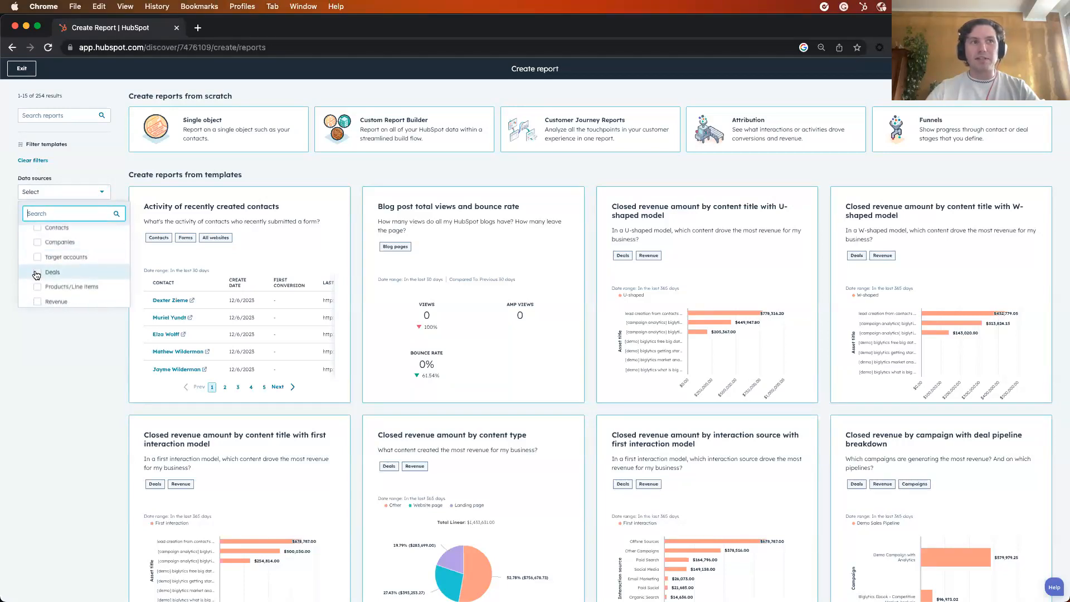
click(37, 275)
click(352, 225)
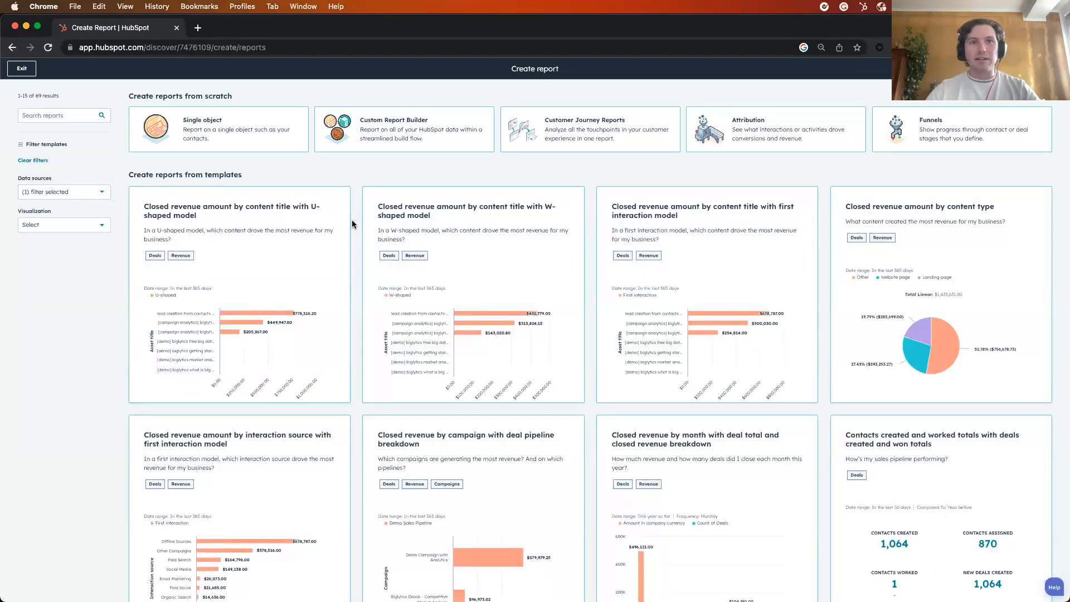
Browse the deal report templates and open the "Deal closed totals vs. goal" template
scroll(357, 242, down, 2)
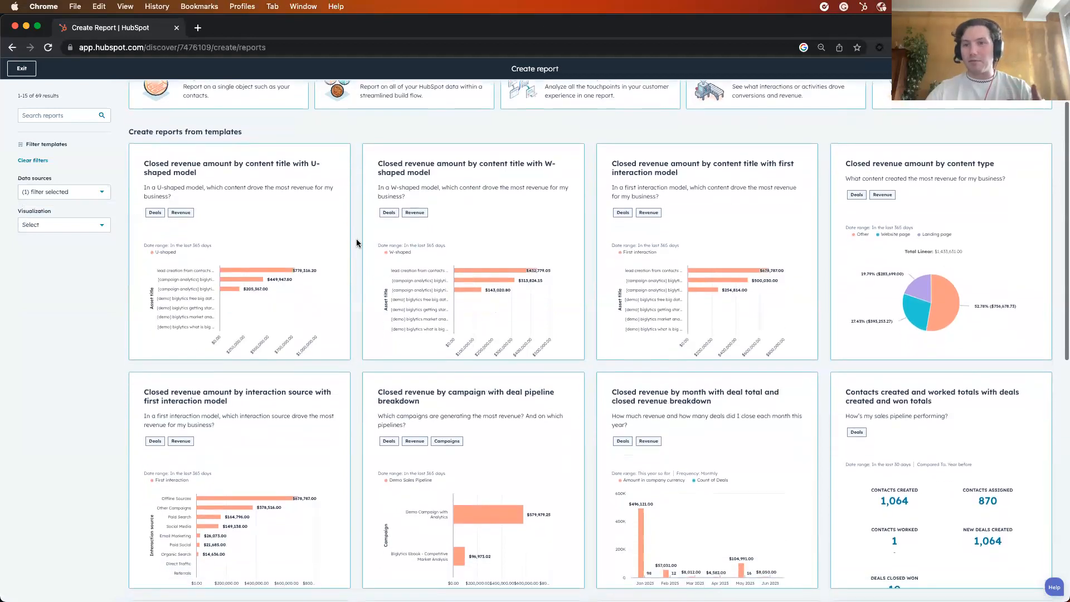
scroll(358, 242, down, 3)
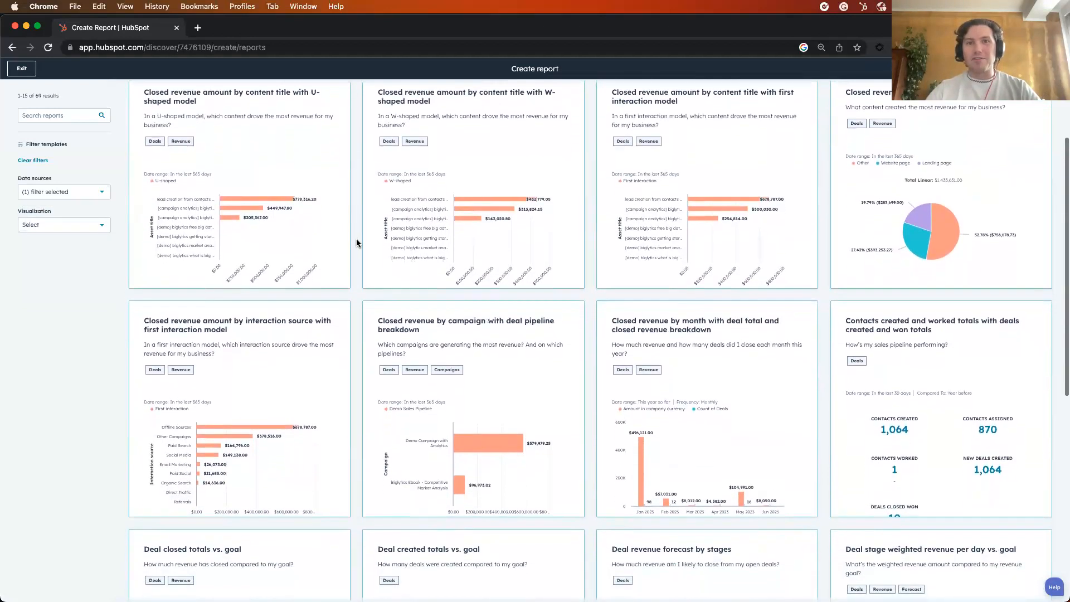
scroll(357, 242, down, 3)
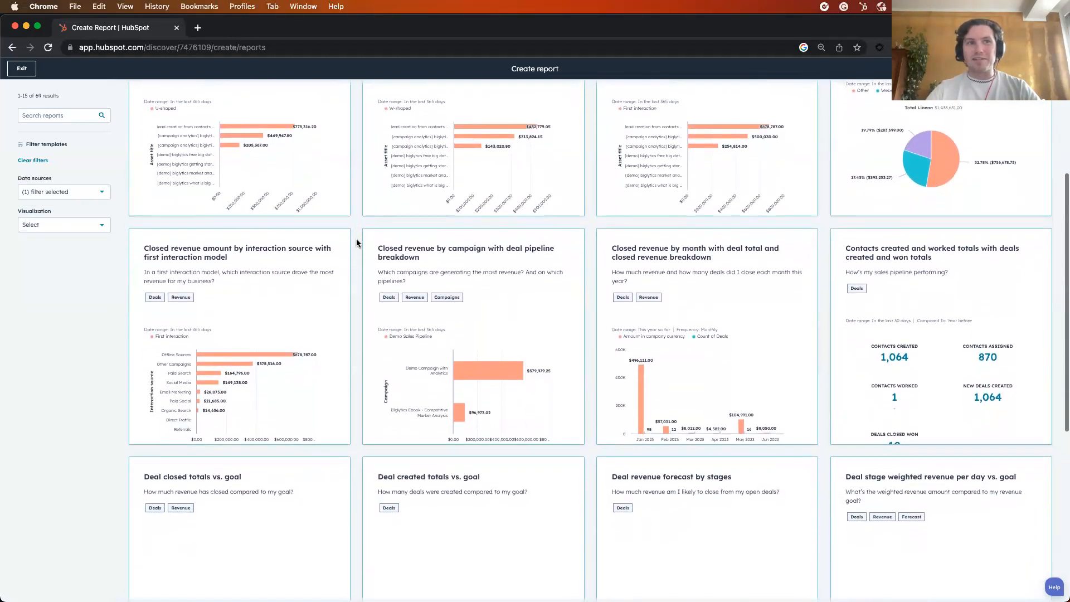
scroll(357, 241, down, 2)
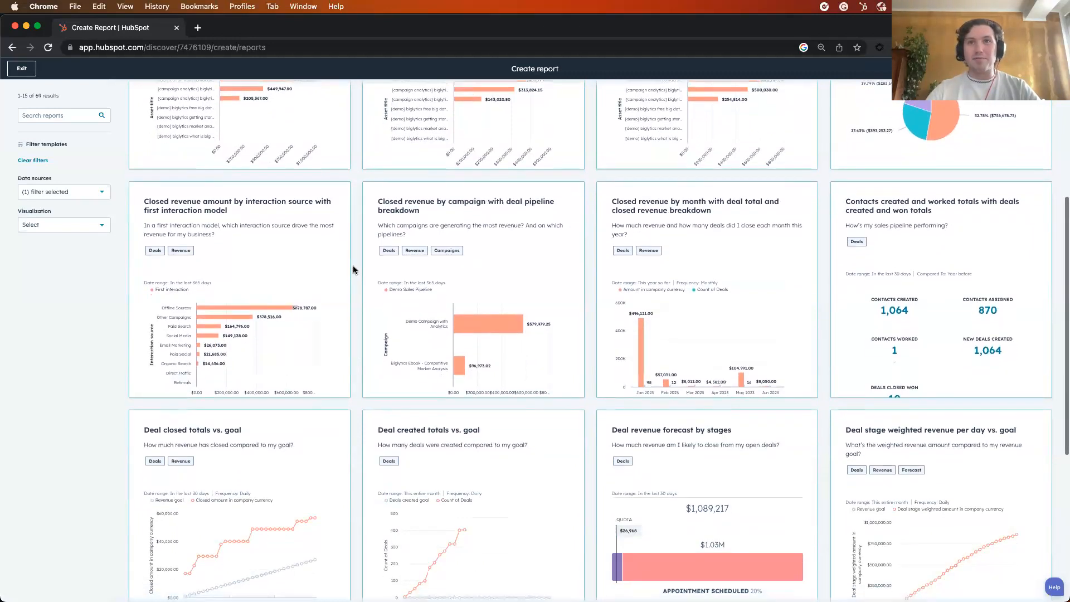
scroll(353, 271, down, 3)
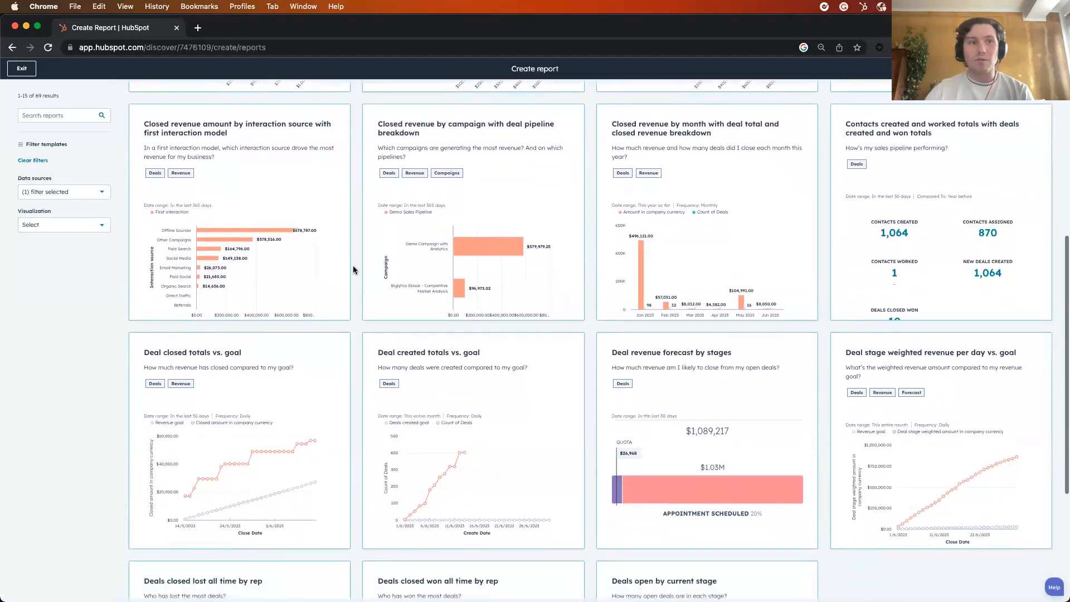
scroll(353, 268, down, 5)
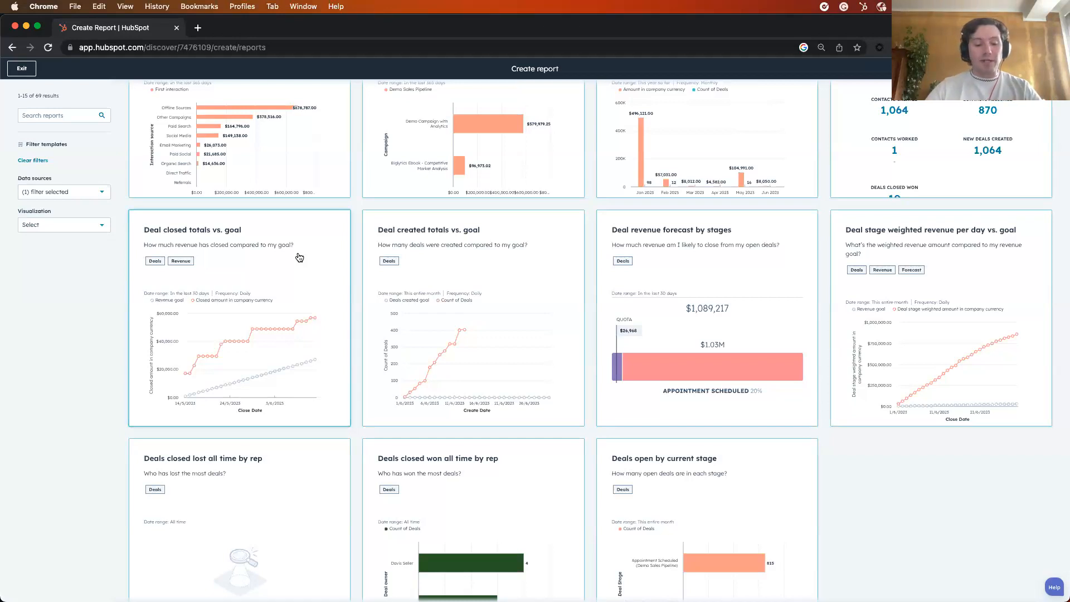
click(299, 257)
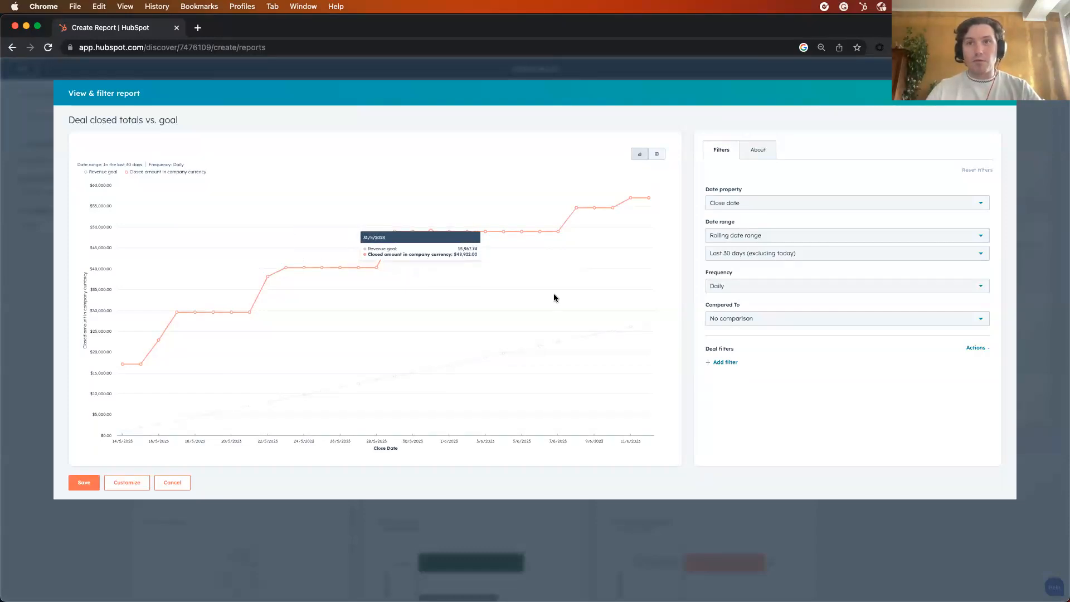
Set the report's frequency to Monthly and its date range to All data
click(809, 286)
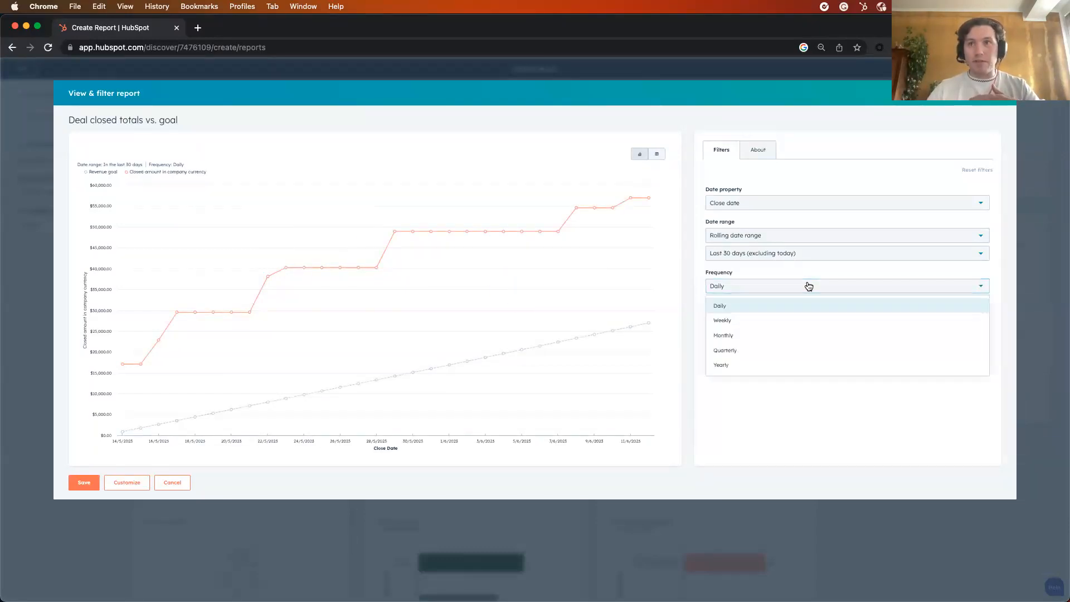
click(752, 339)
click(772, 235)
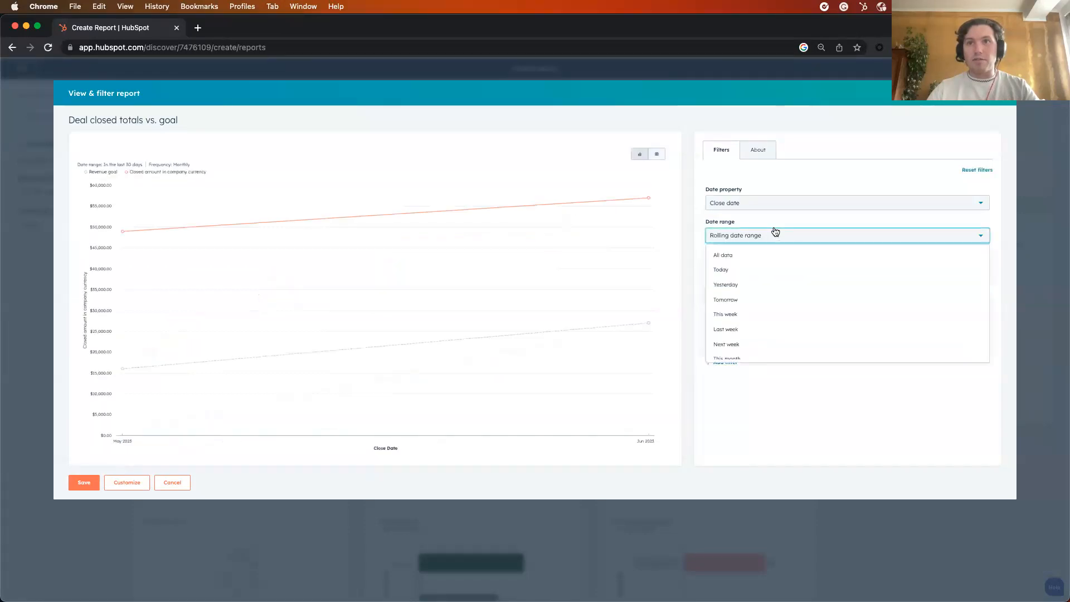
click(769, 257)
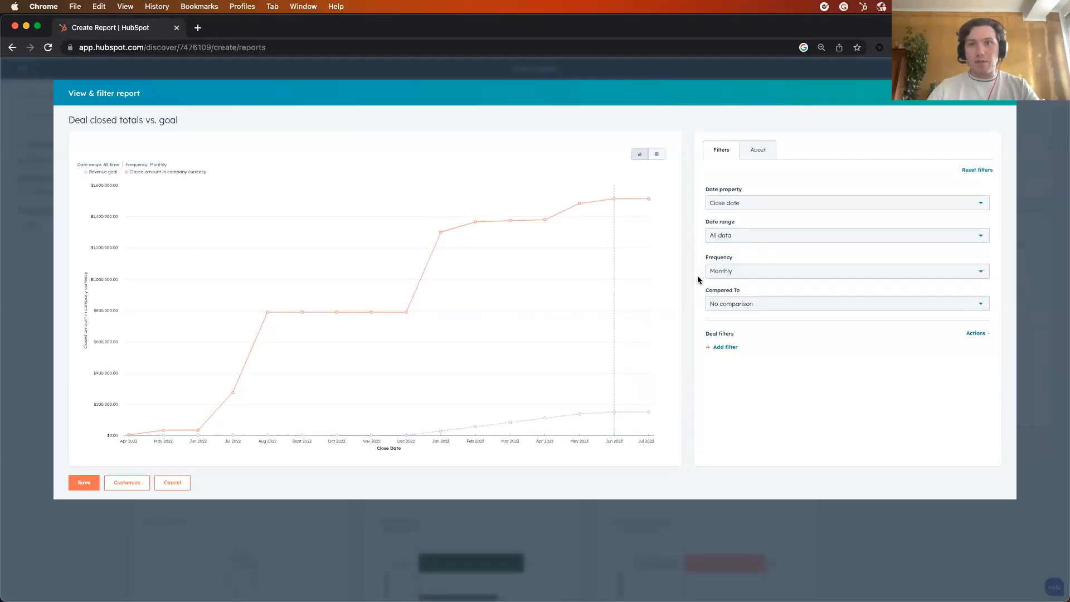
Add a deal filter so that Deal owner is any of one chosen seller, and apply it
click(726, 347)
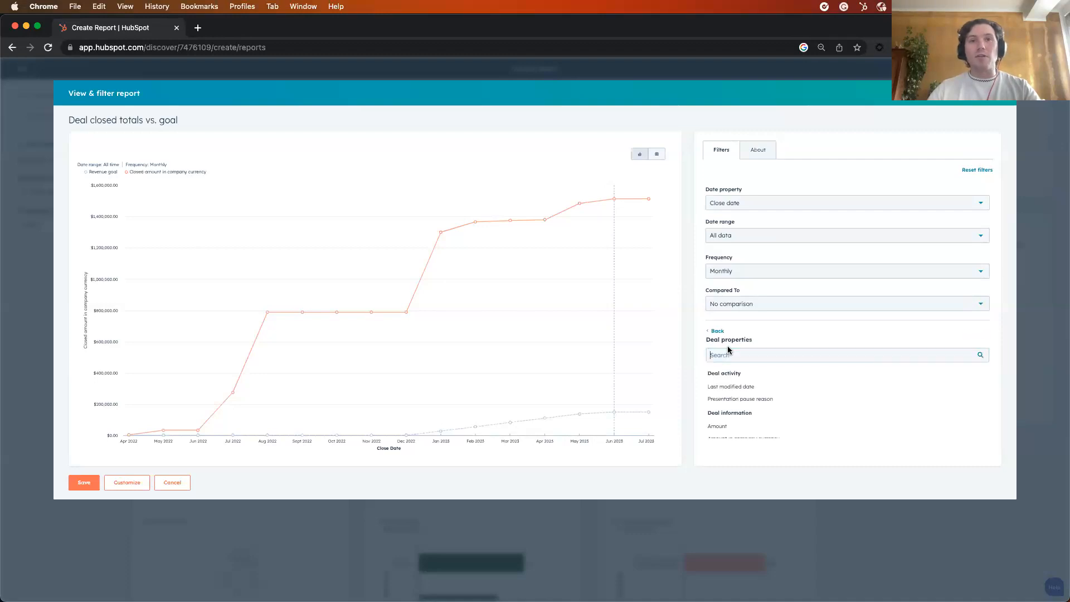
text(own)
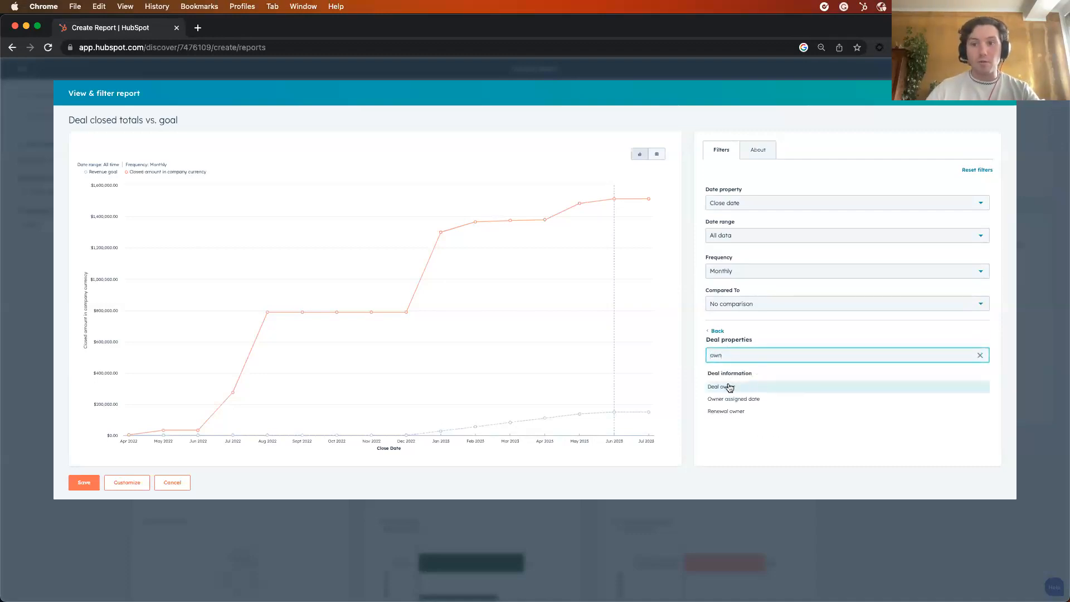
click(730, 387)
click(745, 384)
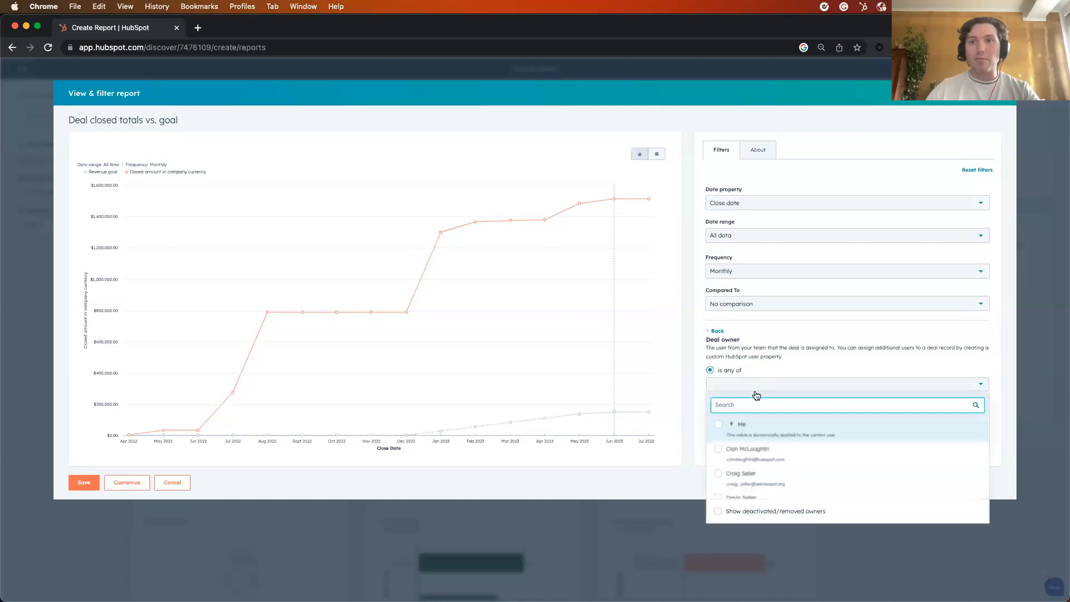
scroll(769, 437, down, 1)
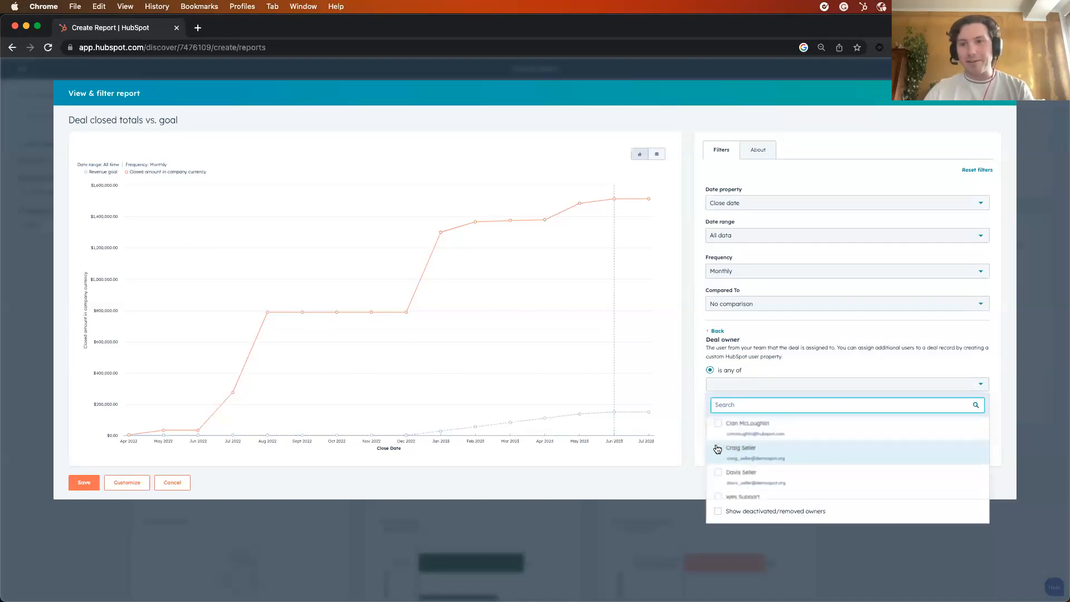
click(717, 449)
click(694, 410)
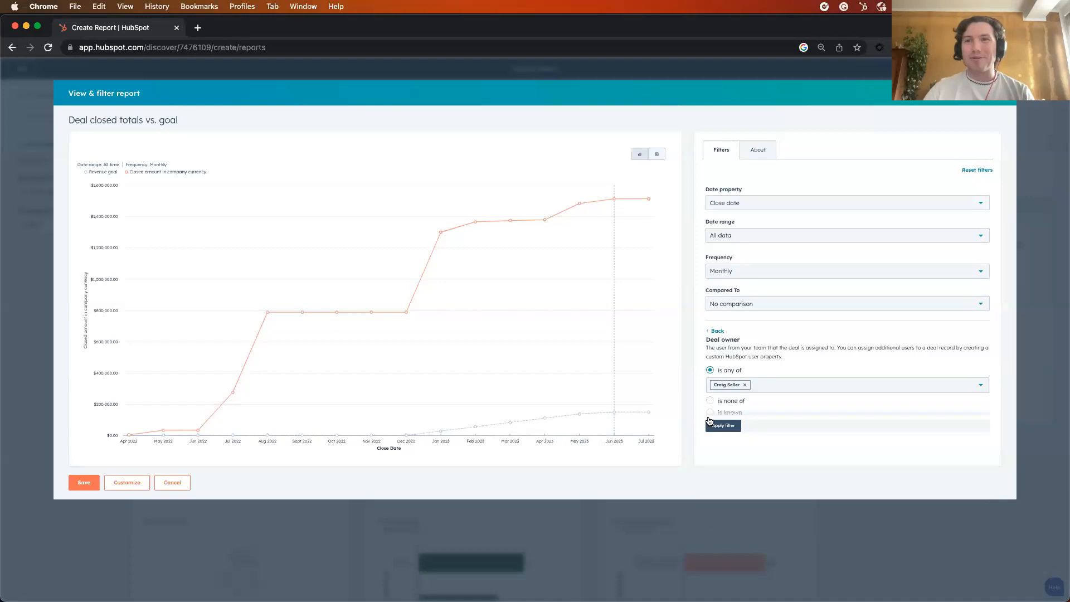
click(724, 426)
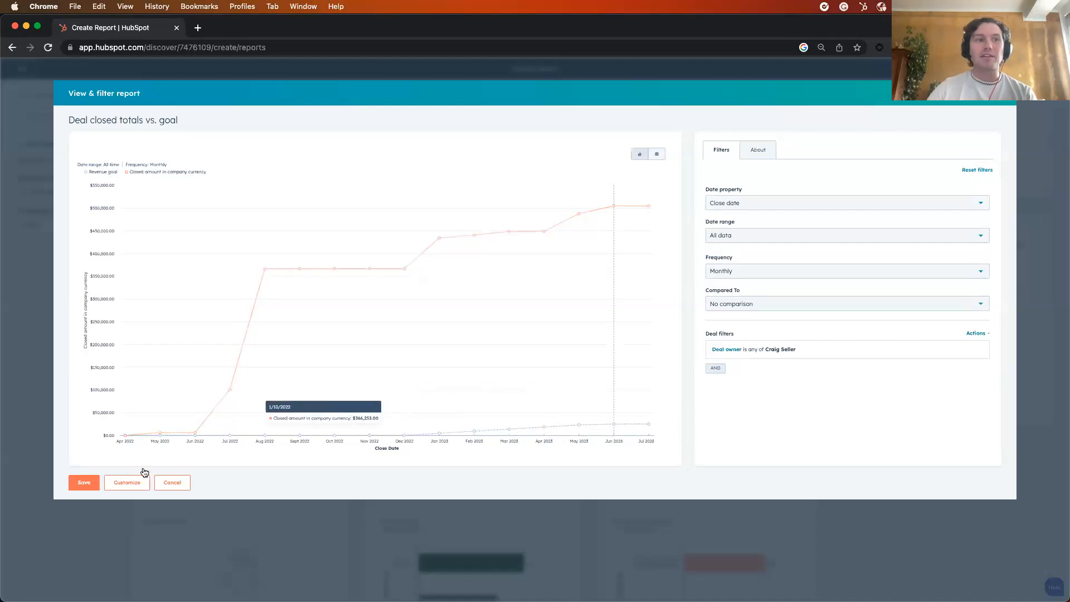
Bring up the save options for the filtered report and dismiss them without saving
click(78, 482)
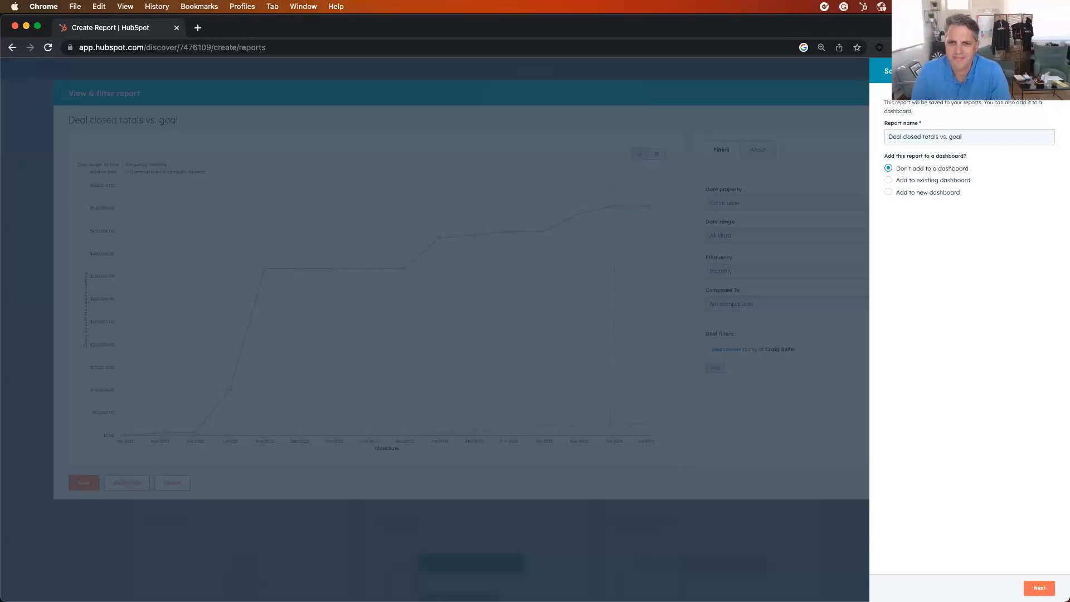
click(1053, 70)
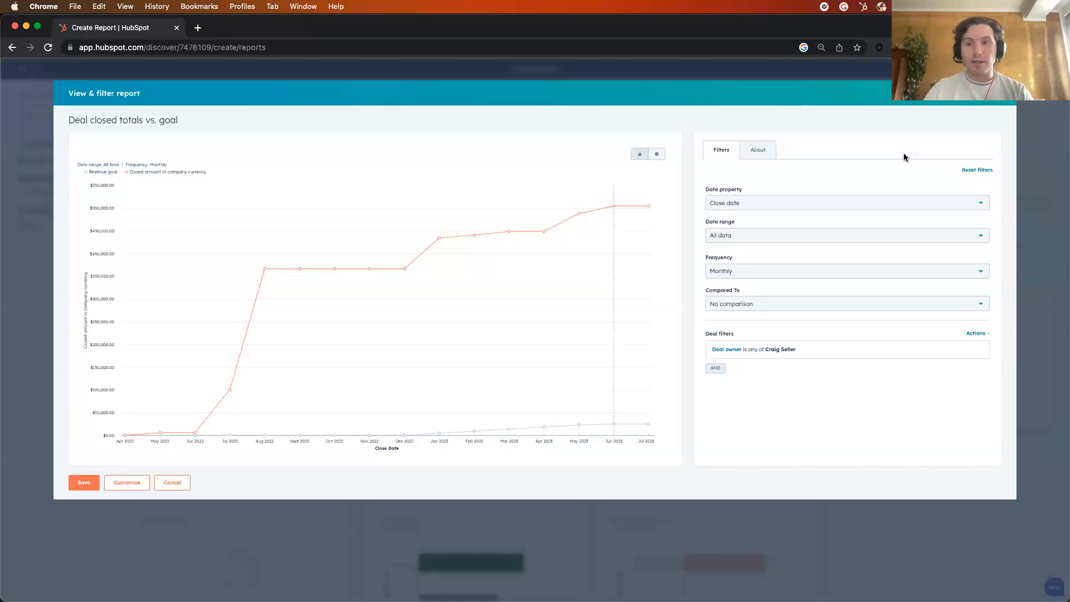
Drill into the May 2023 closed amount on the chart and open the first deal listed in the report details
mouse_move(584, 214)
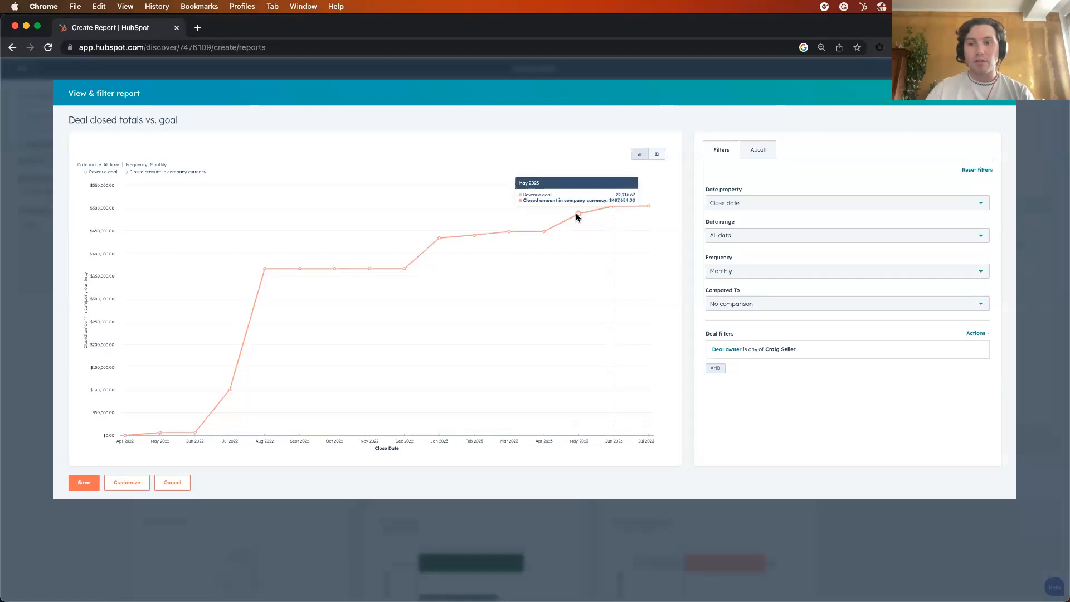
click(577, 214)
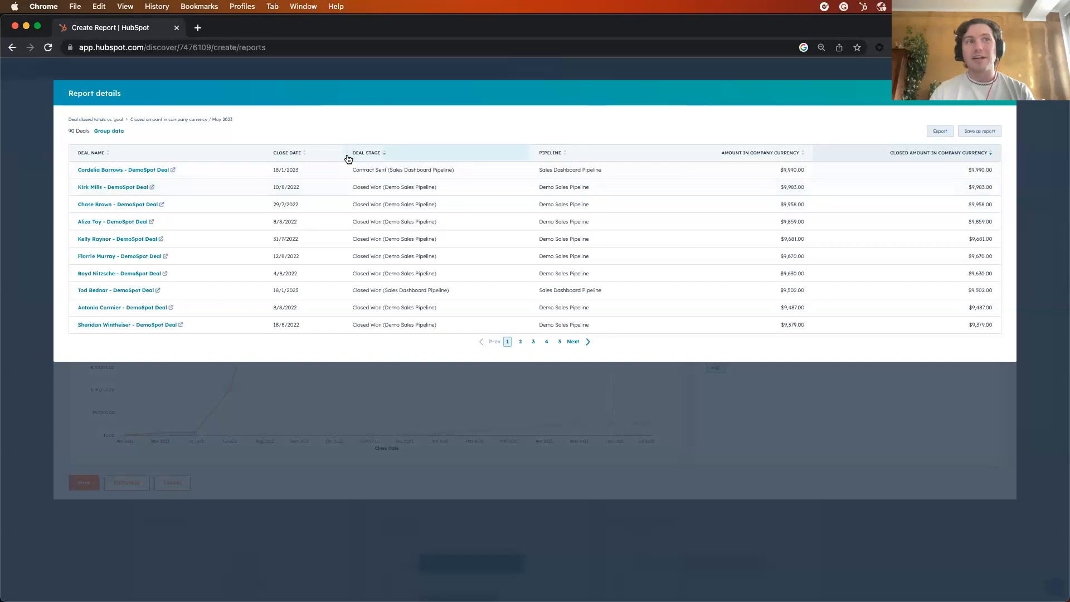
click(110, 171)
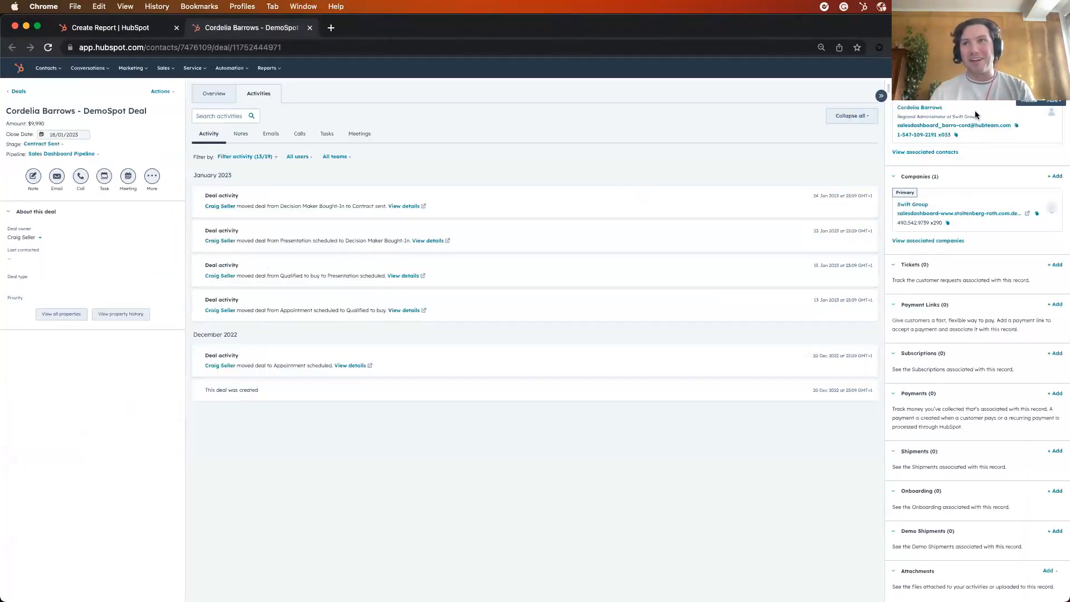
mouse_move(965, 192)
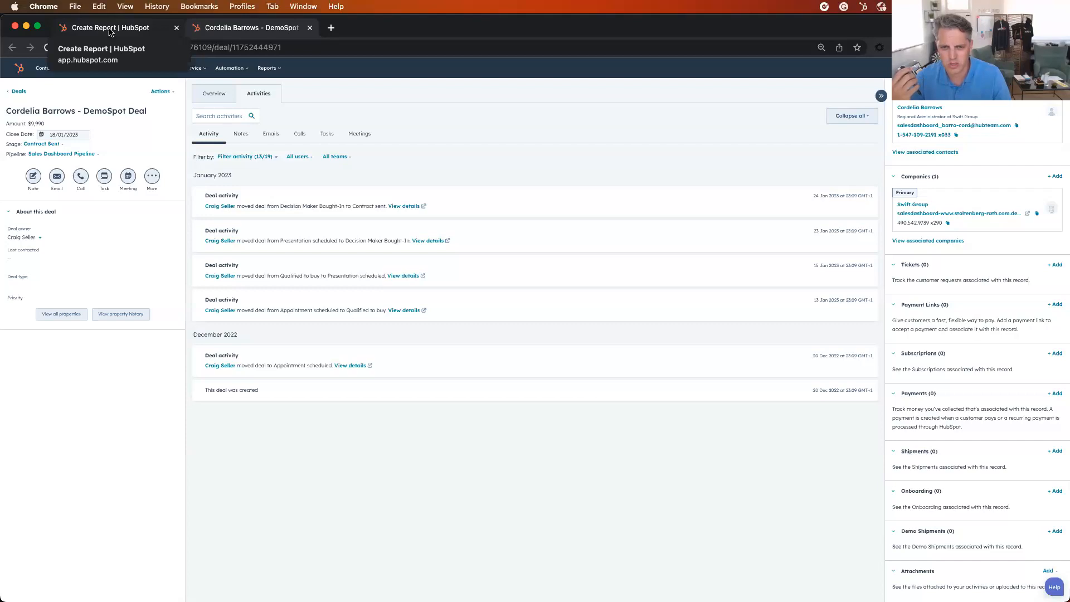
Return to the Create Report tab and close both the report details and the report preview, back to the templates
click(110, 29)
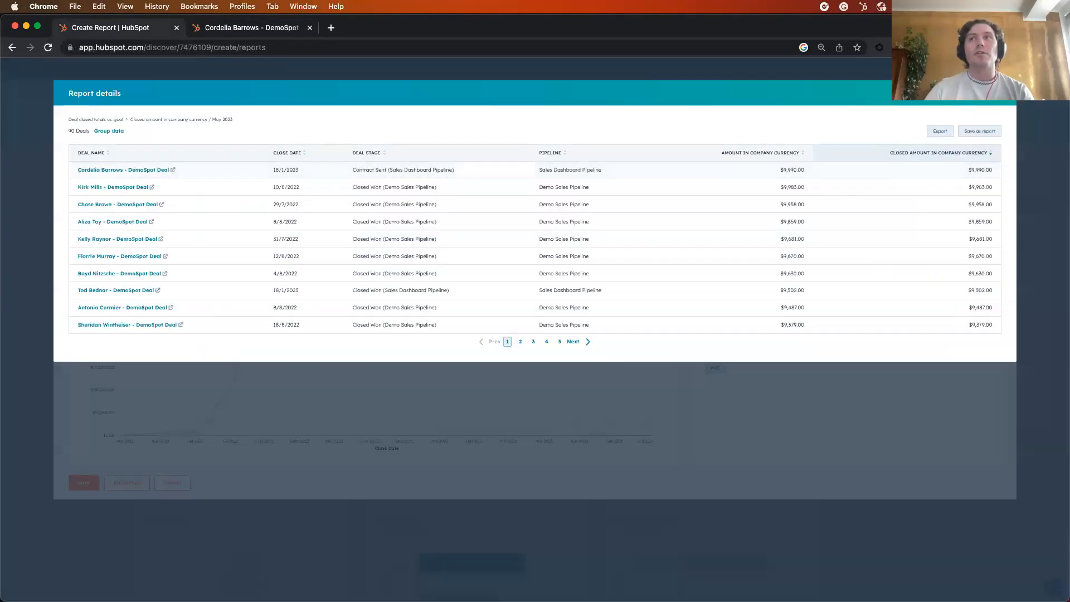
click(1002, 93)
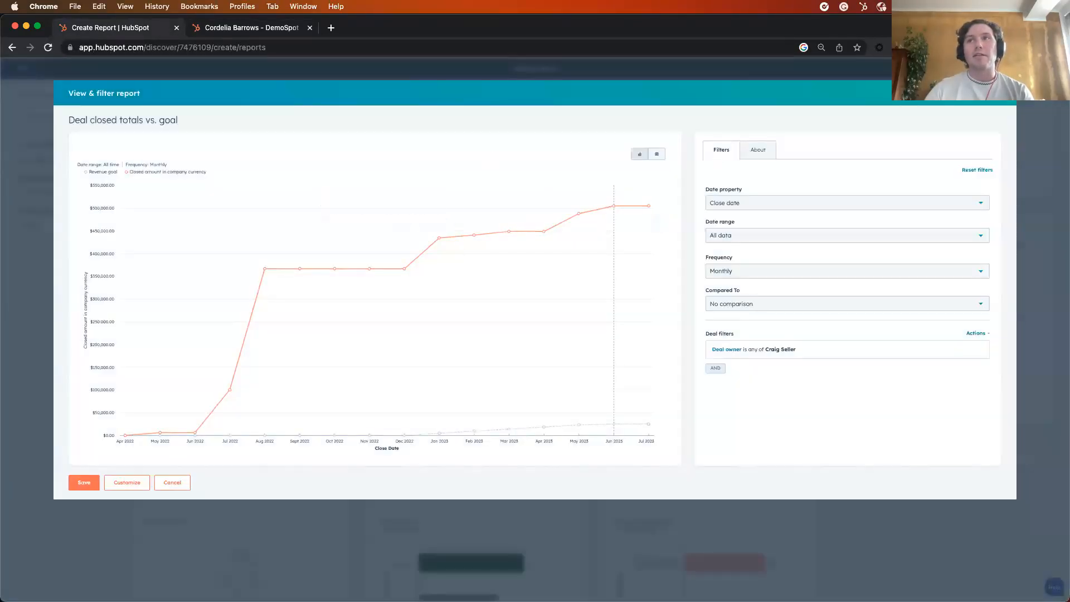
click(1001, 93)
scroll(590, 266, up, 5)
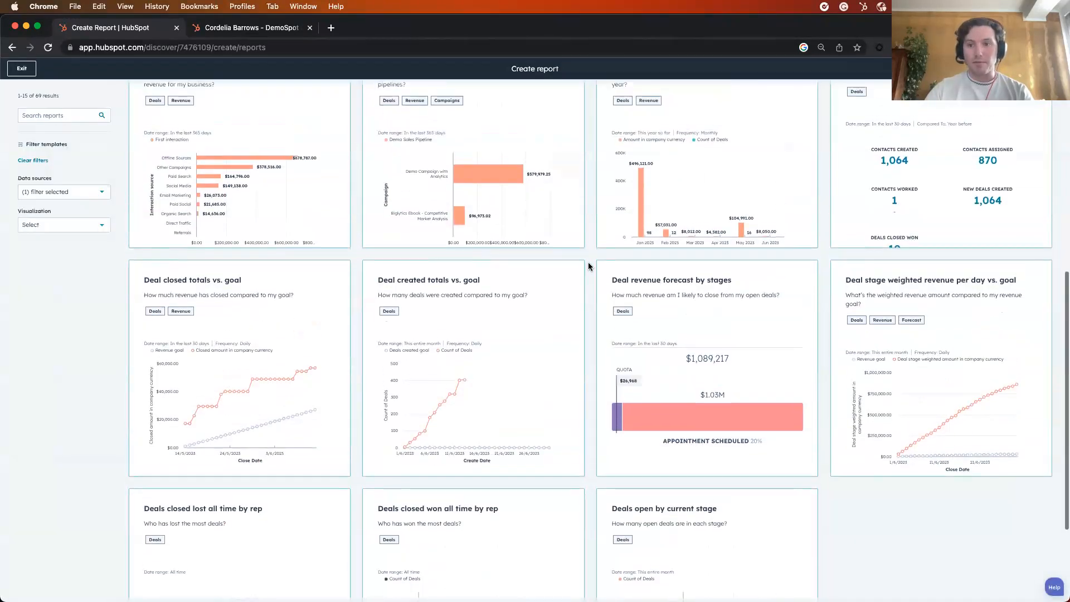
Check the visualization filter options for the report templates, close them without choosing any, and exit report creation
scroll(590, 266, up, 3)
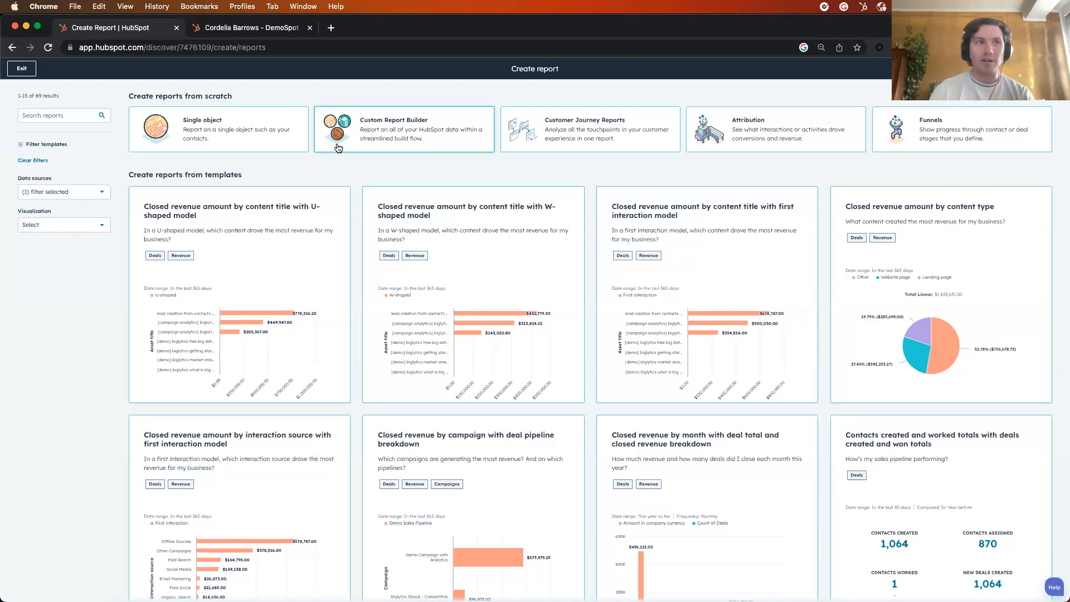
click(56, 228)
scroll(82, 281, down, 3)
scroll(81, 284, down, 3)
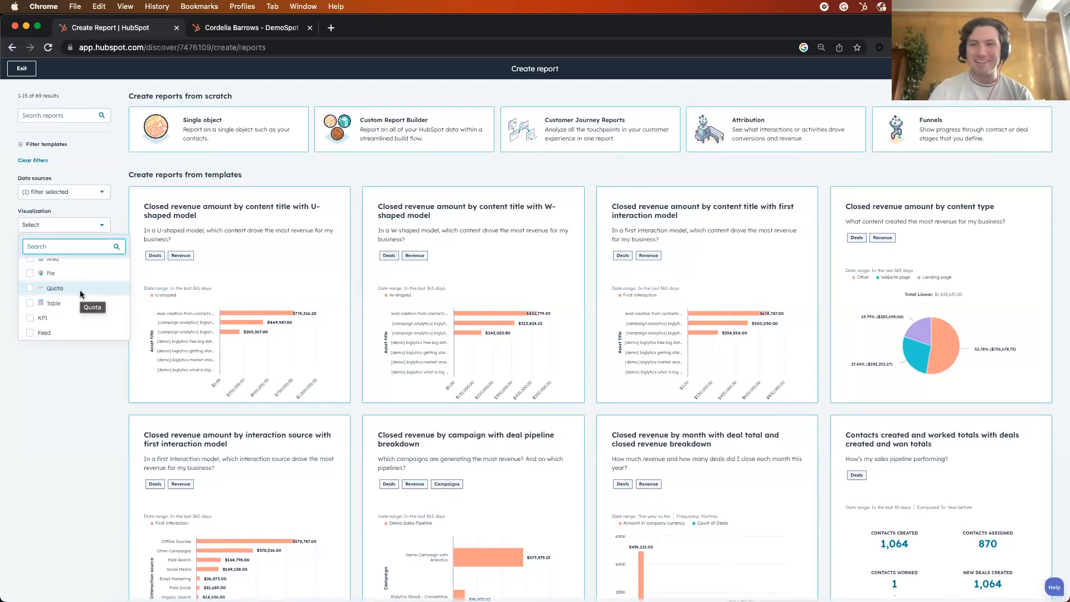
click(79, 416)
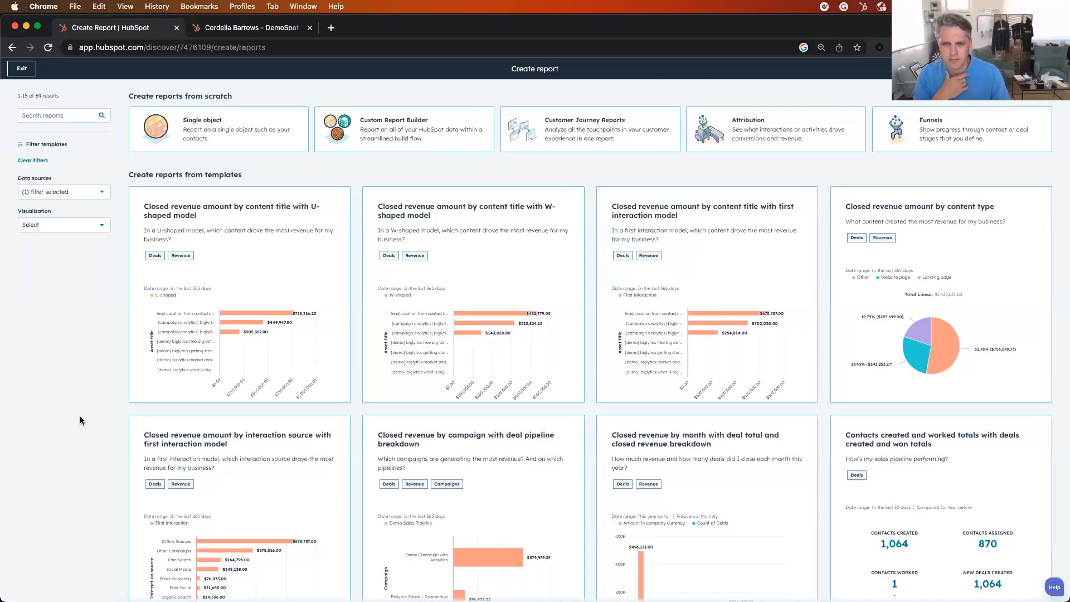
click(24, 69)
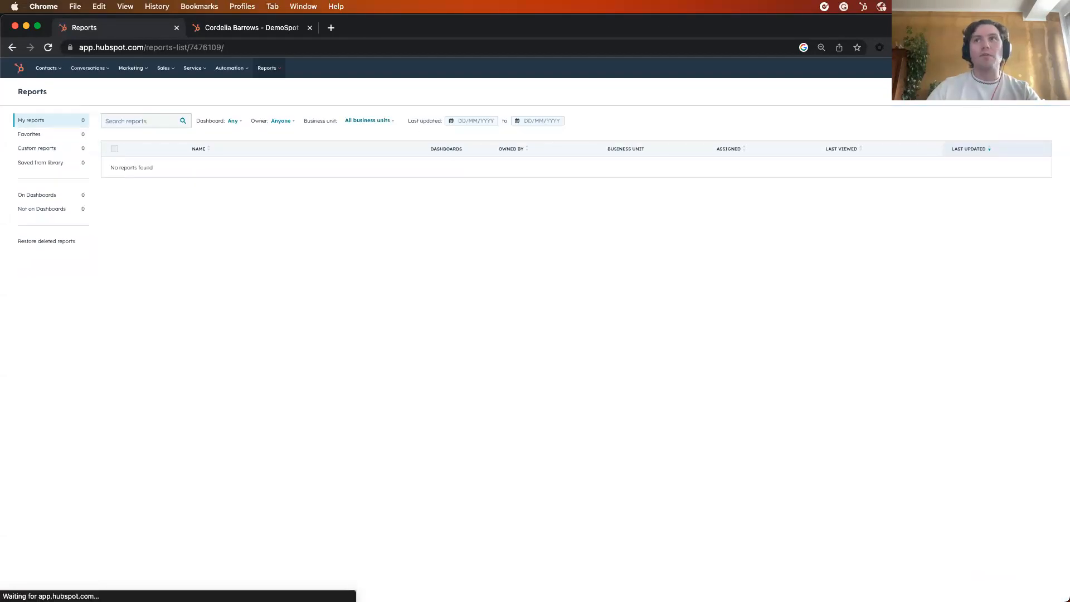
Try to find the contact with a global search by full name
click(915, 68)
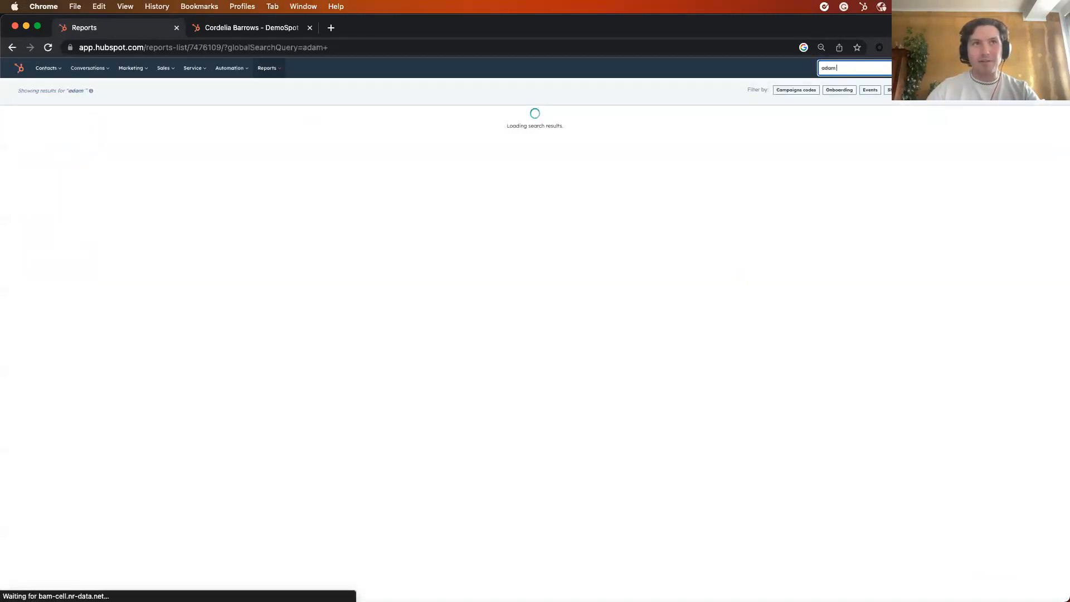
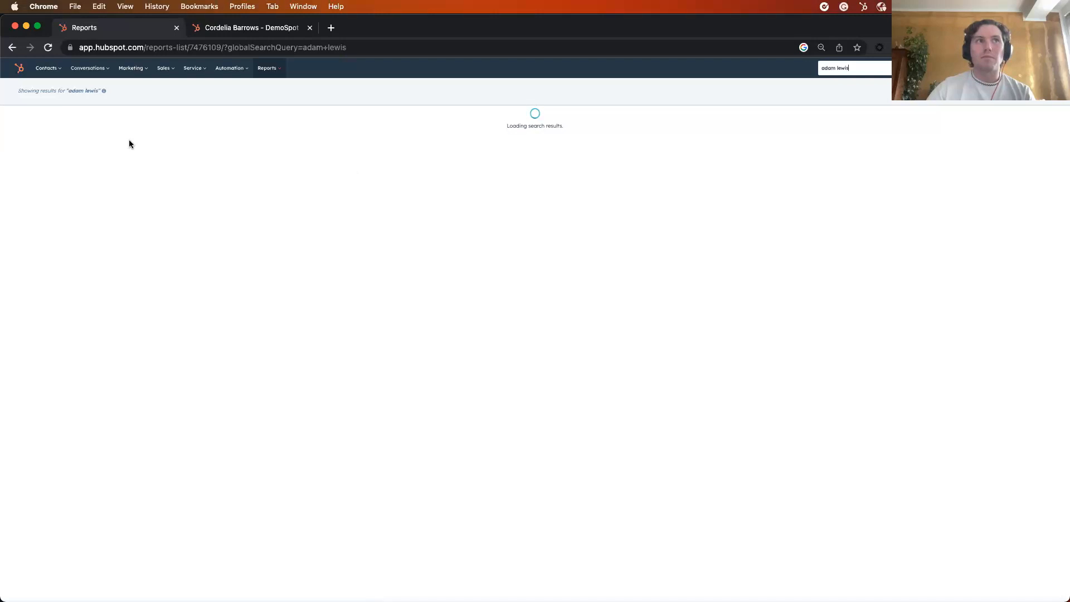
click(12, 47)
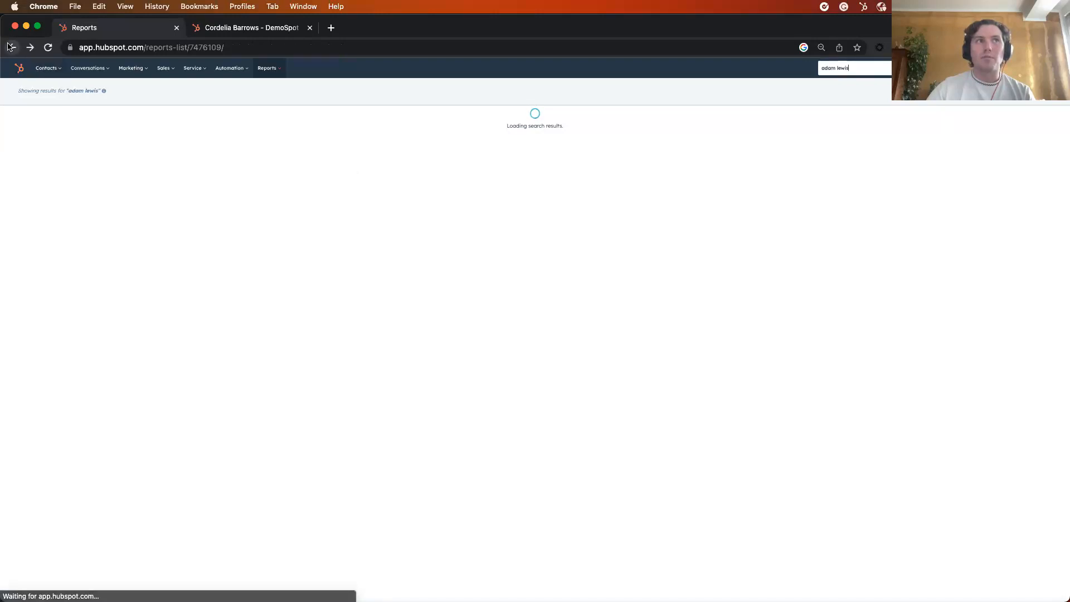
Open the contacts list and the record of the contact who founded BBD Boom
click(51, 76)
click(51, 88)
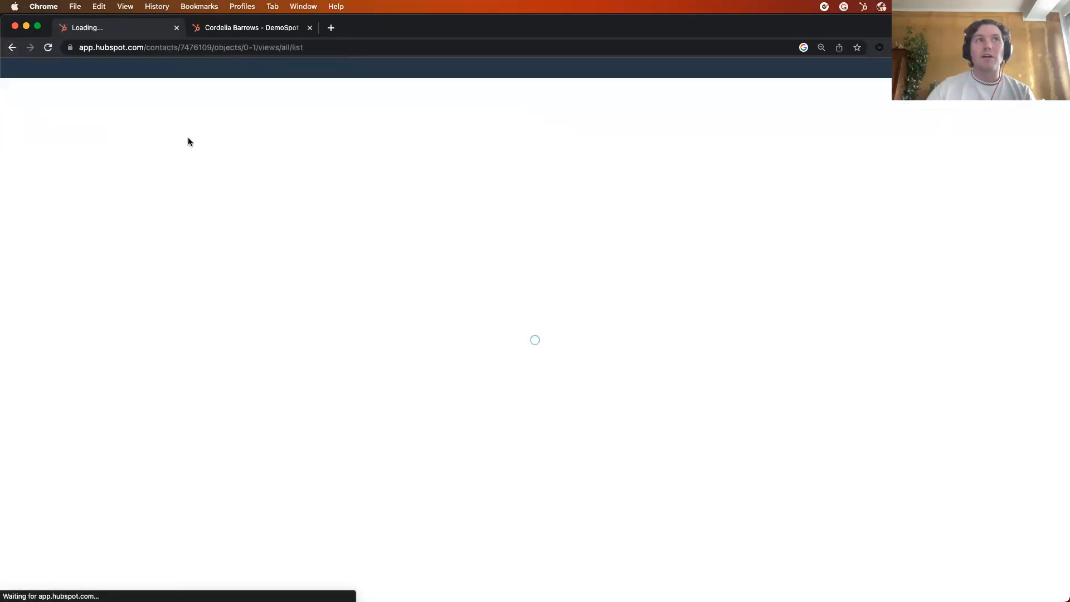
click(79, 188)
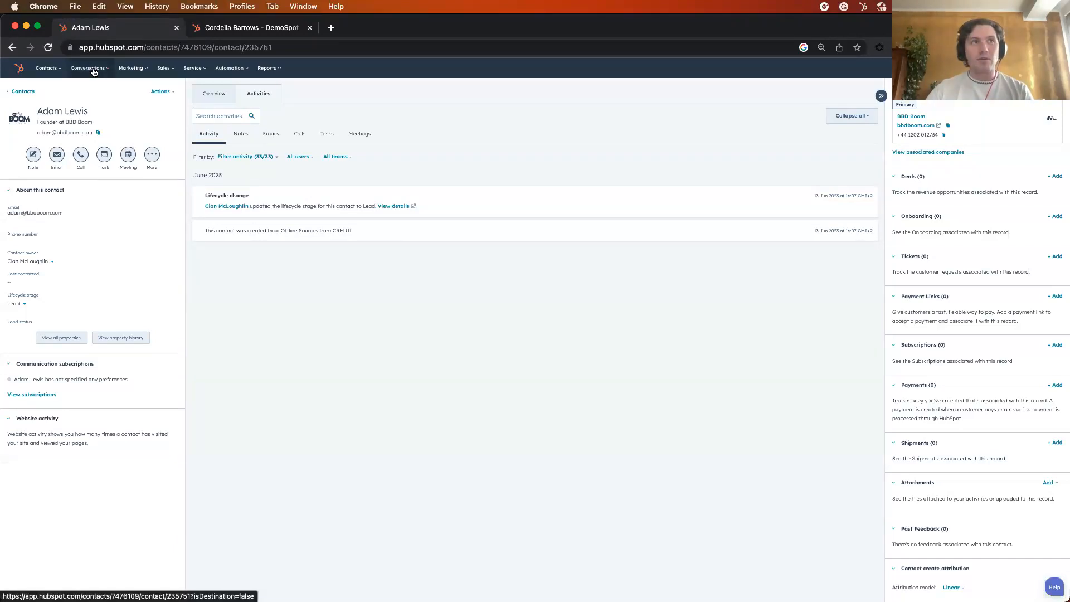
Open the email templates in a separate browser tab and start a new template from the HubSpot Template Library
click(94, 71)
super+click(92, 156)
click(388, 31)
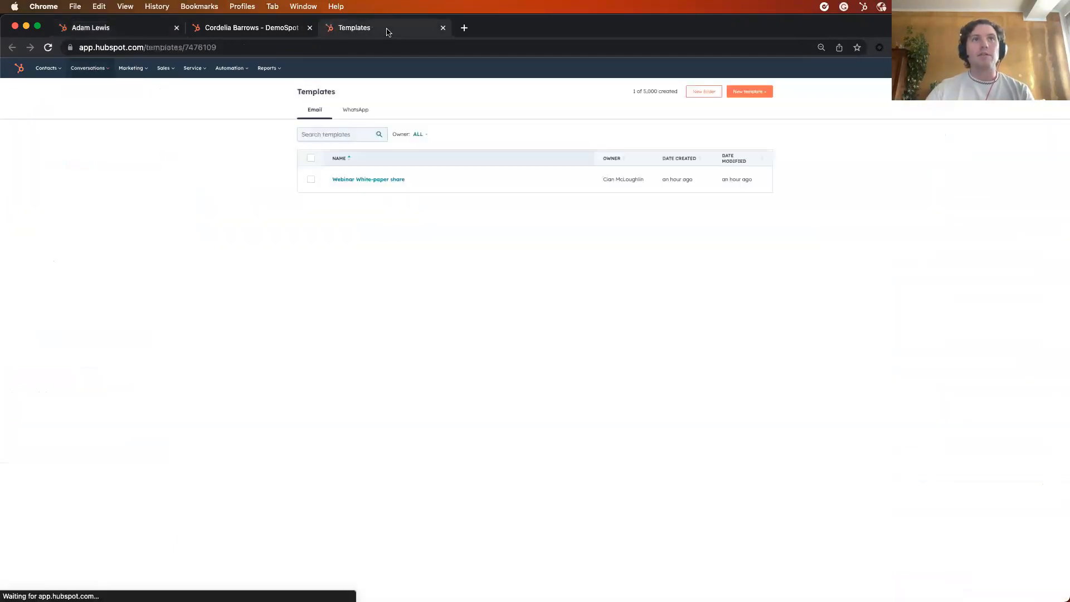
click(749, 92)
click(734, 126)
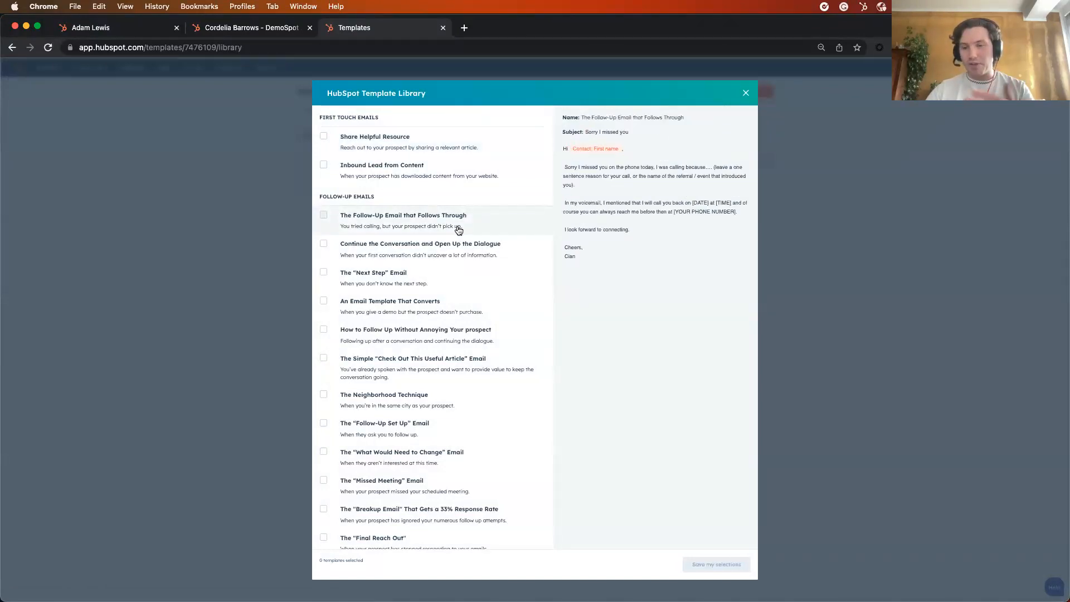
Look through the library's follow-up emails and select the template "Continue the Conversation and Open Up the Dialogue"
scroll(457, 253, down, 1)
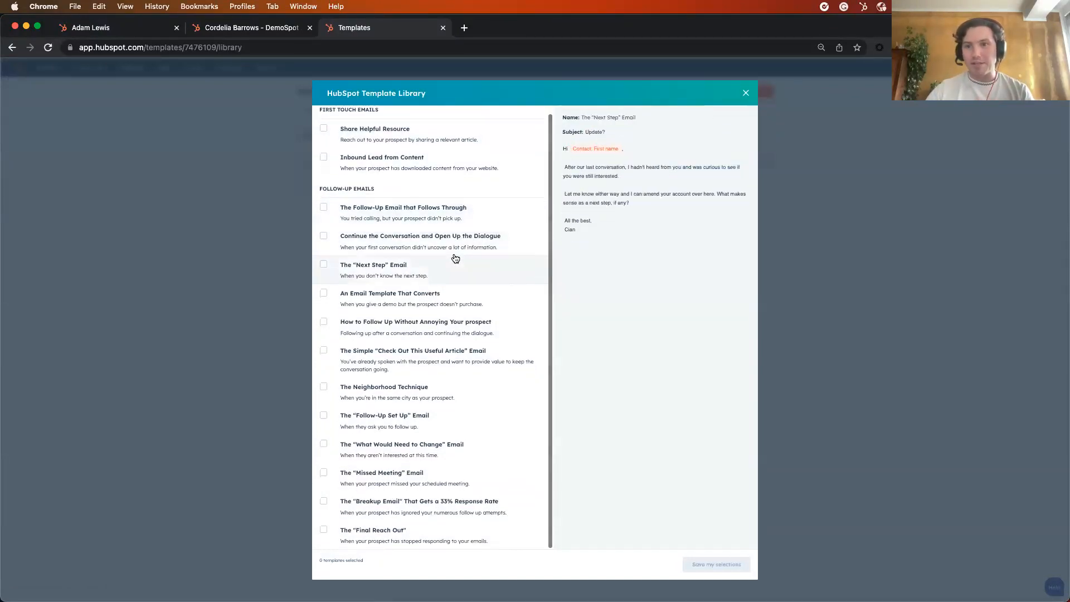
scroll(435, 234, up, 1)
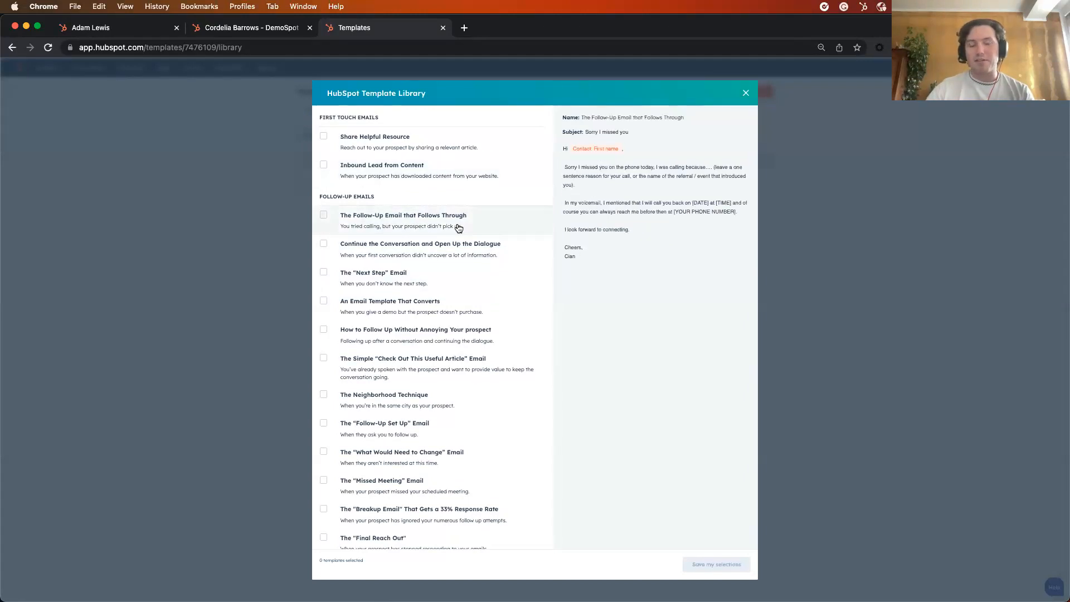
scroll(456, 237, down, 1)
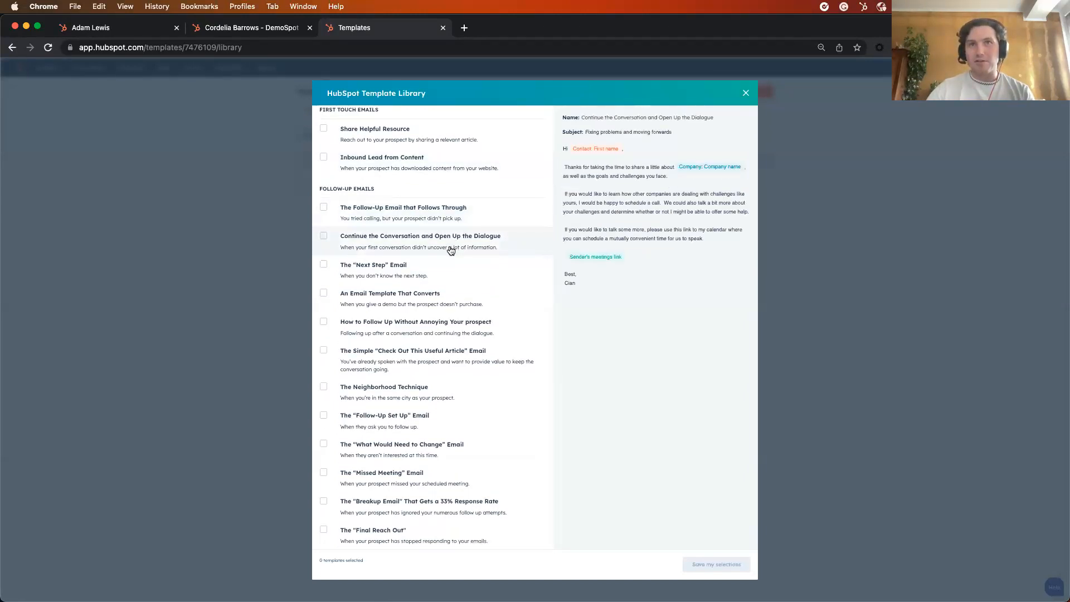
click(451, 250)
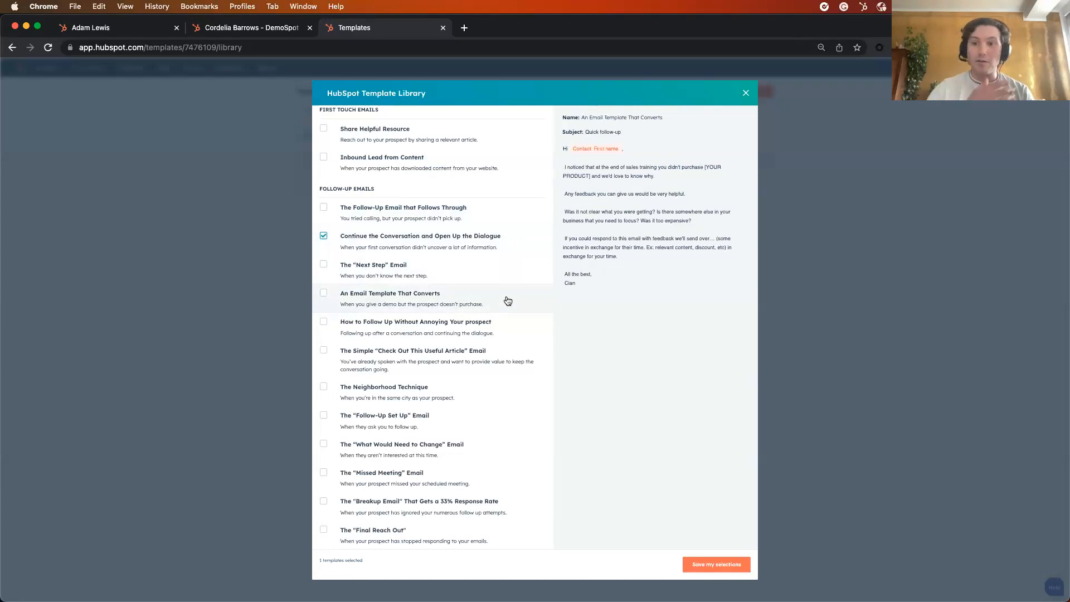
Return to the contact's record and start an email to the contact from the "Webinar White-paper share" template
click(148, 28)
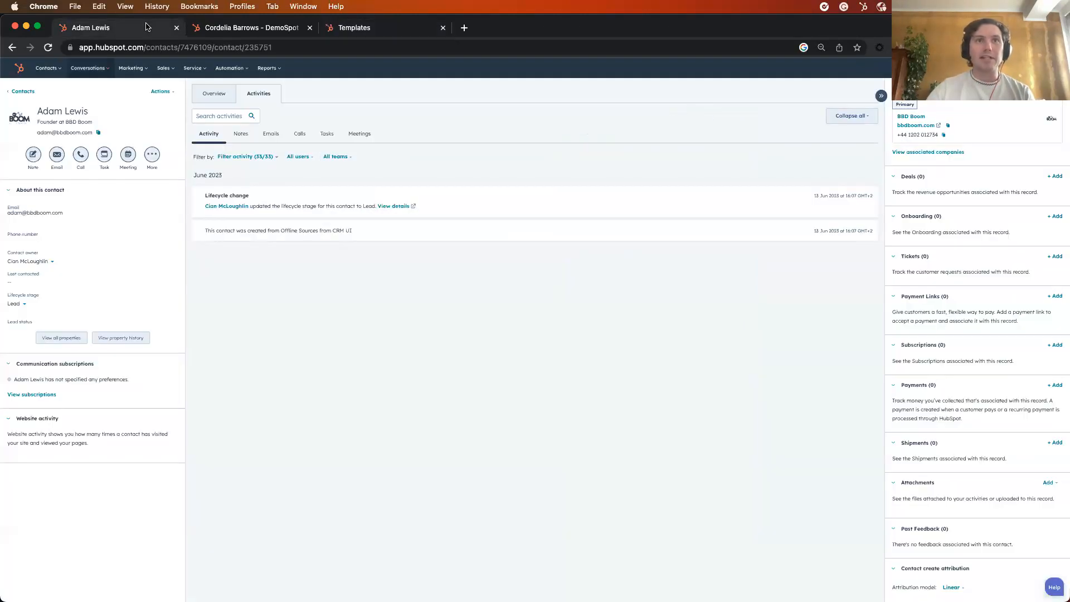
click(57, 156)
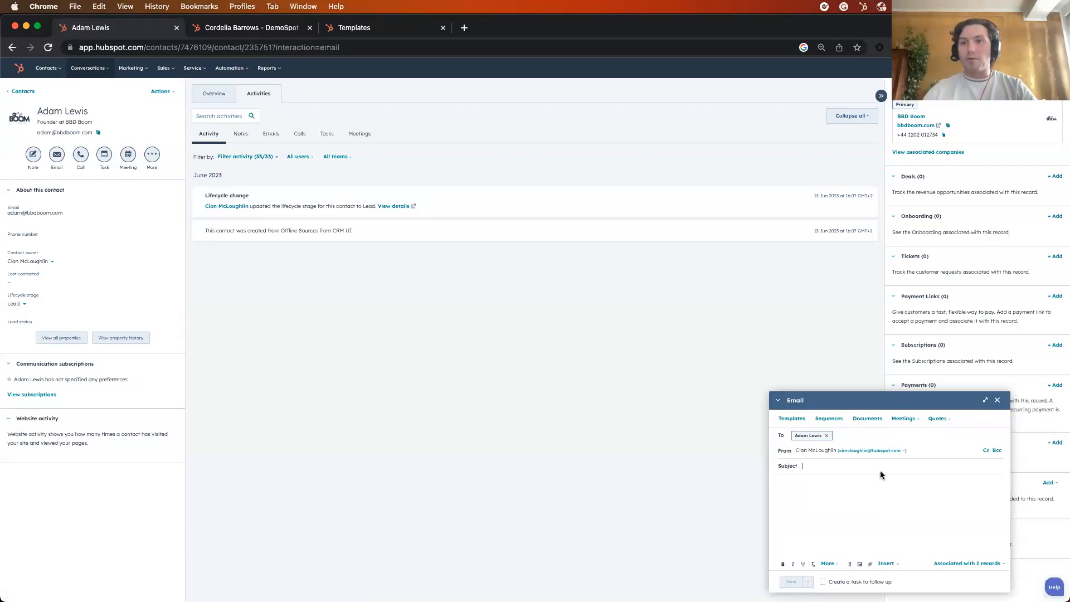
click(792, 420)
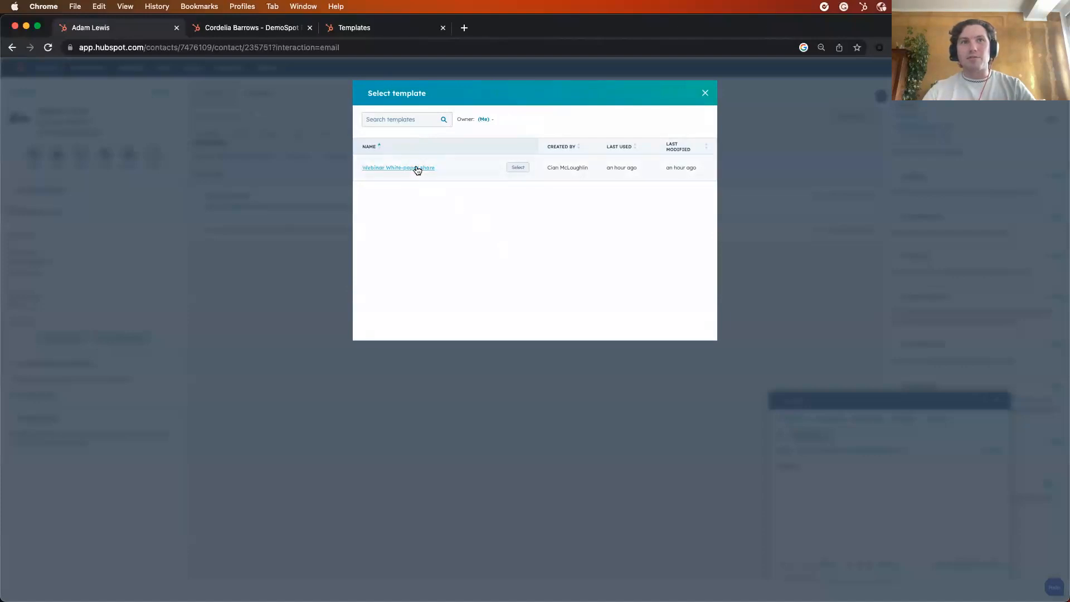
click(417, 168)
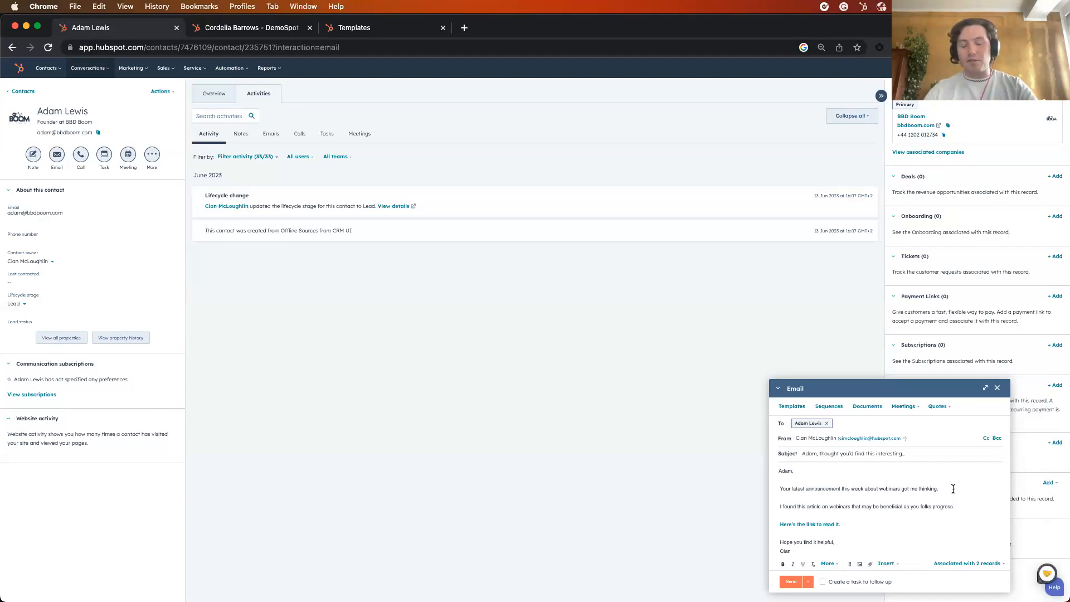
Insert the Webinar snippet after the sentence ending "got me thinking." in the email body
text(#)
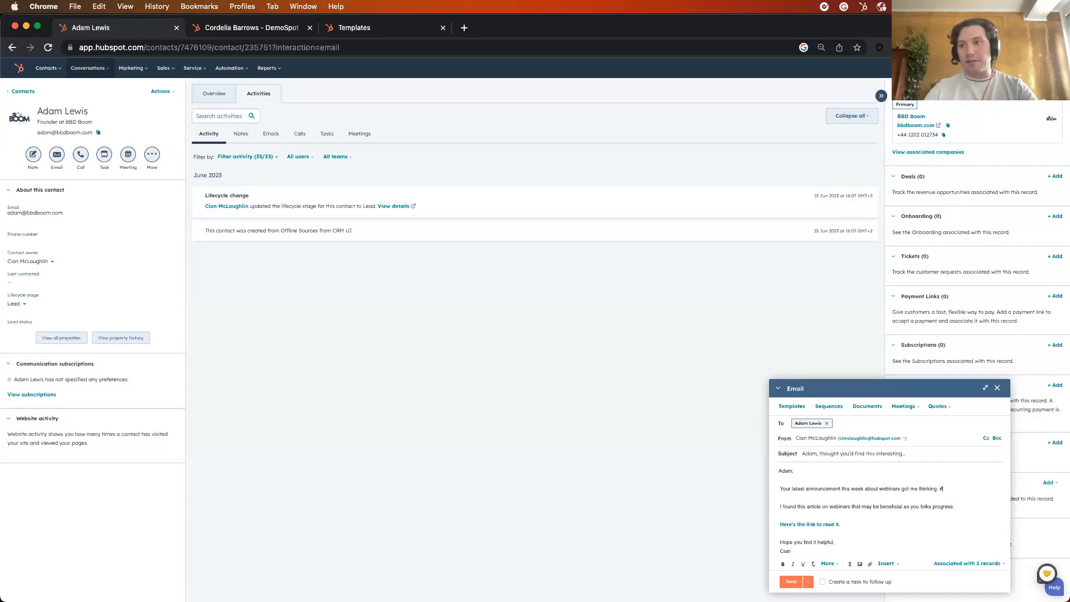
text(web)
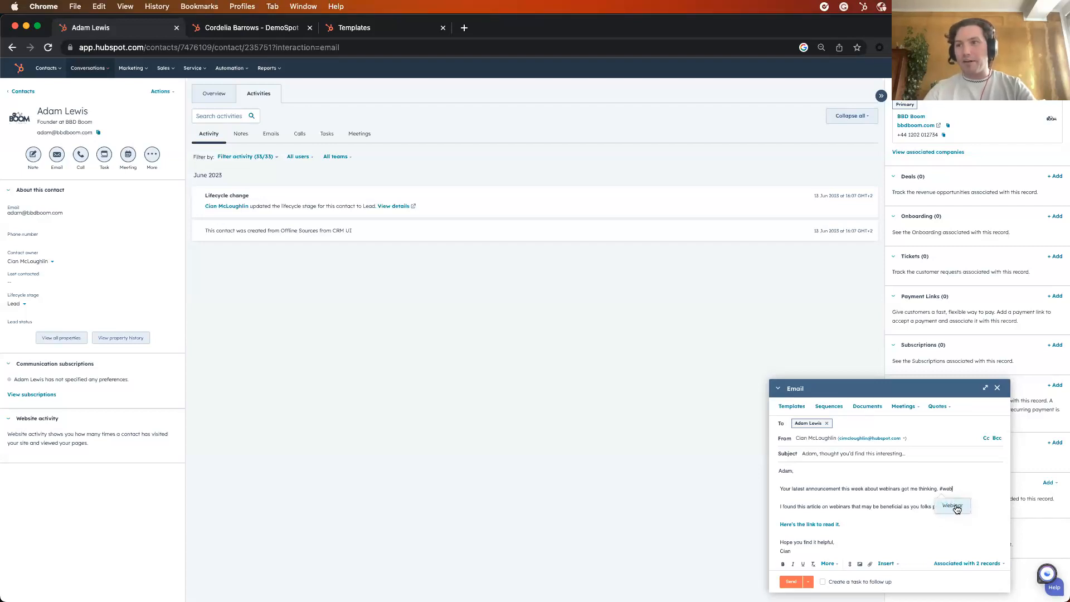
click(954, 505)
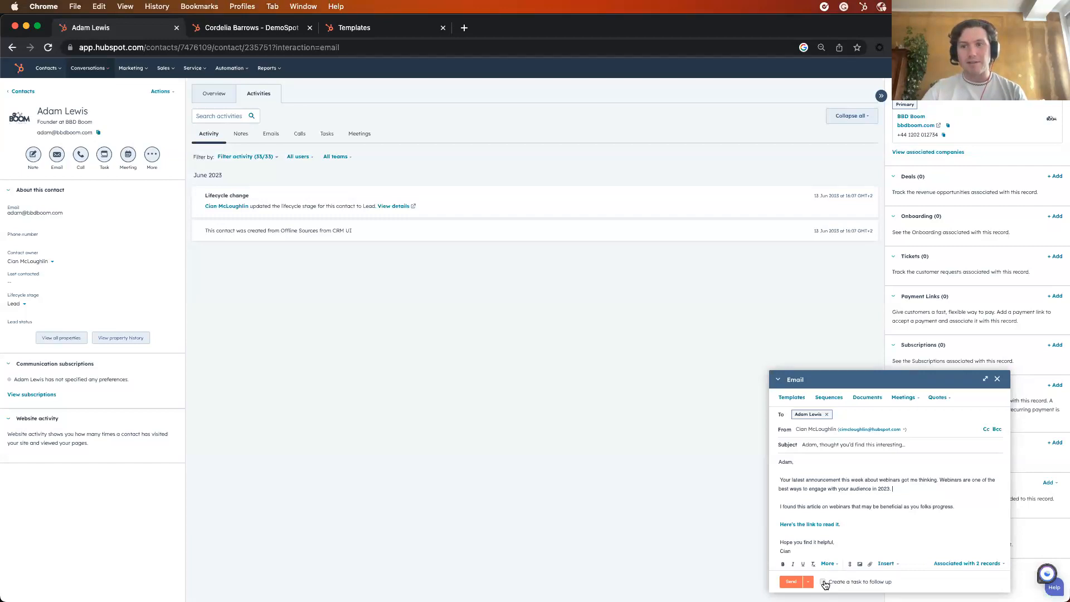
Send the email with a follow-up task in 3 business days, and expand both the email and the task in the activity timeline
click(824, 582)
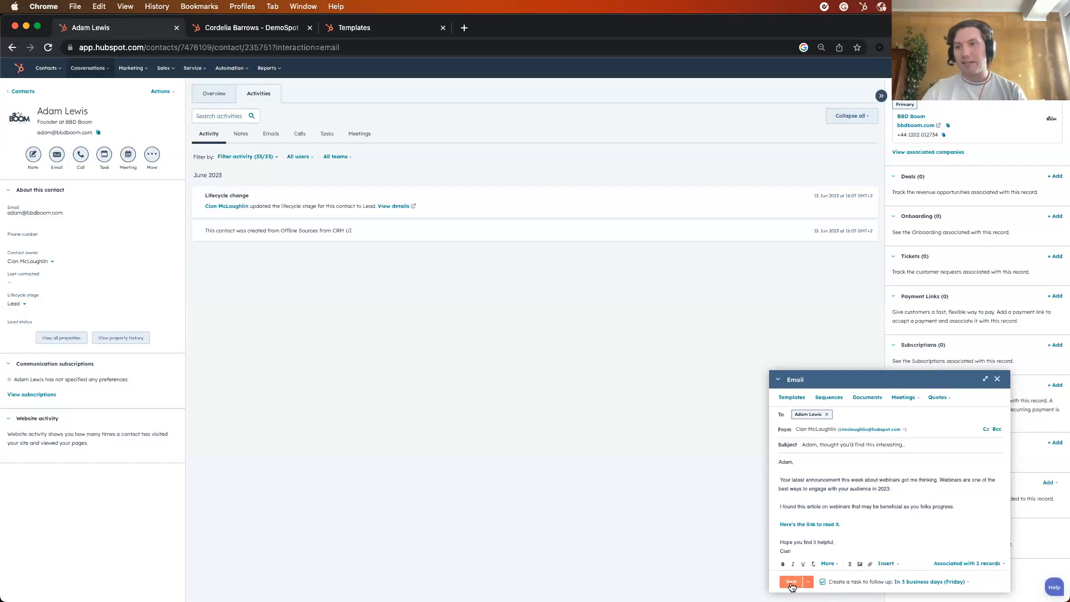
click(792, 583)
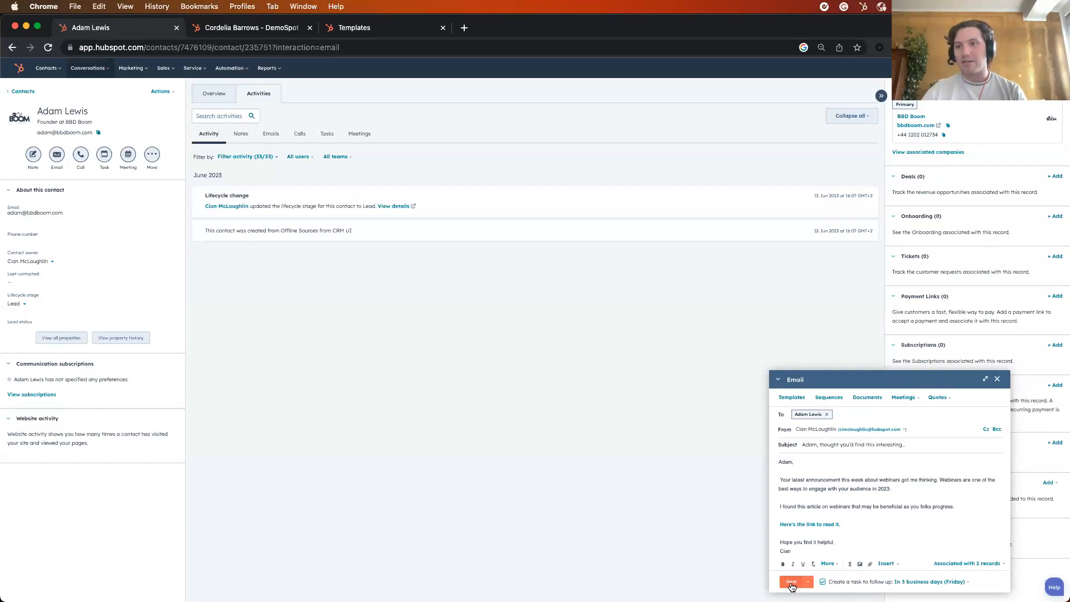
click(792, 583)
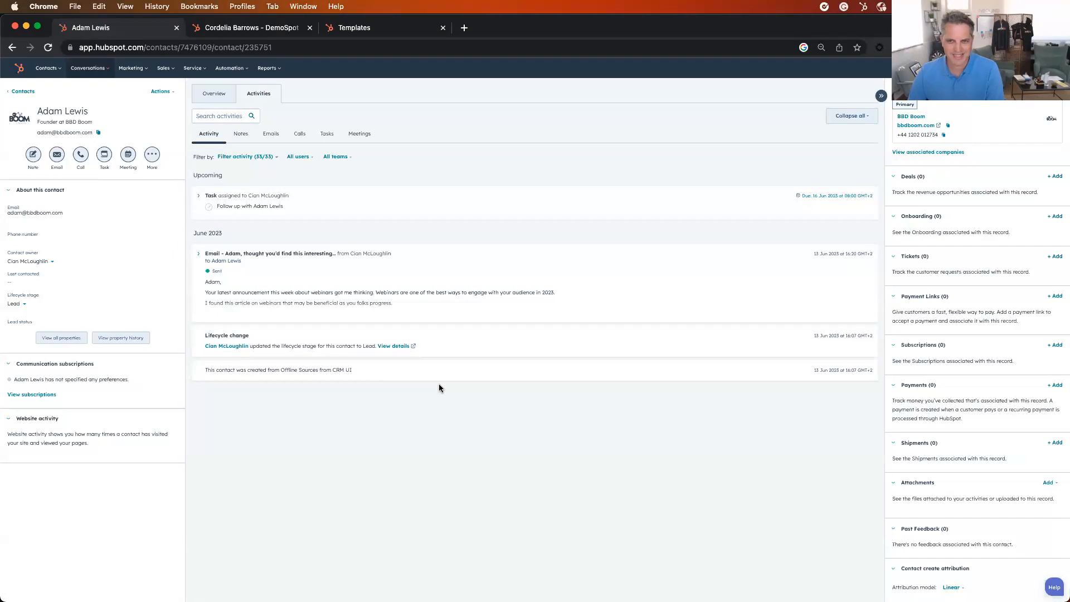
click(200, 254)
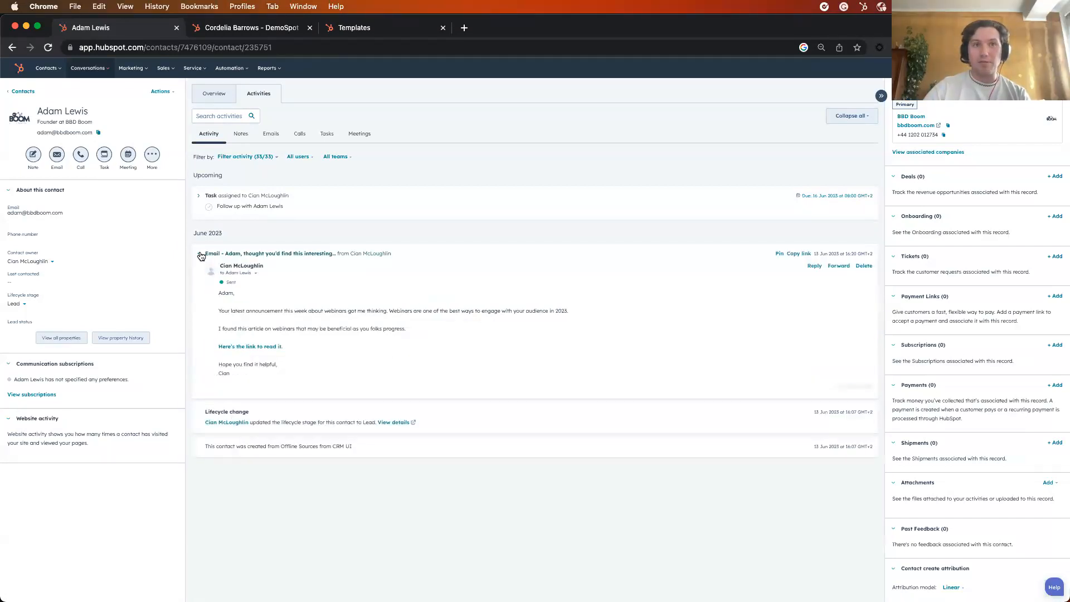
click(198, 196)
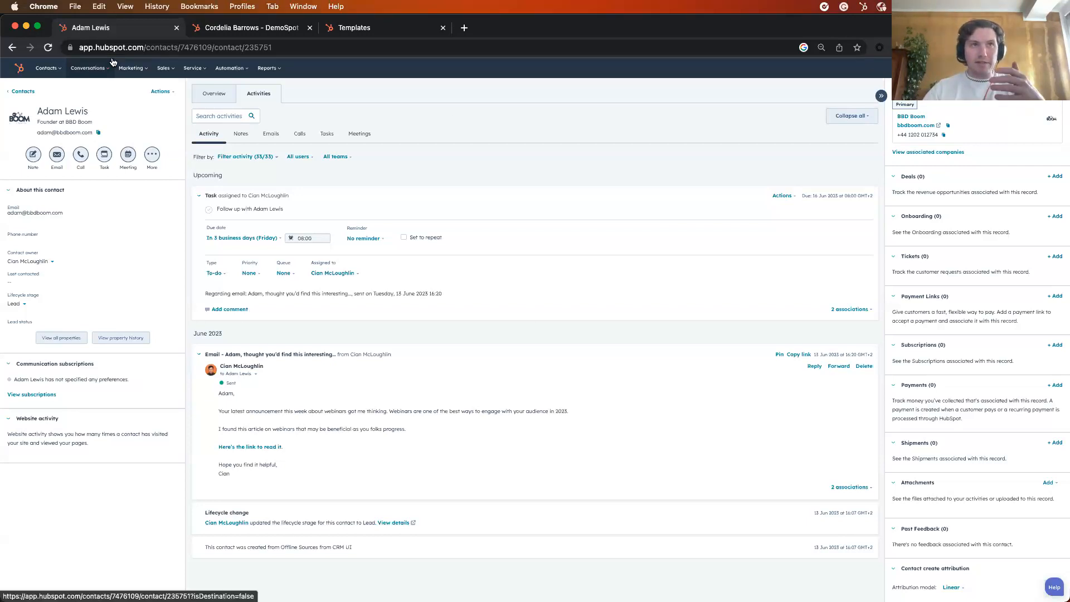
Open Sequences and start a new sequence from the pre-made "Prospecting - Email Heavy" one to review its steps
click(233, 68)
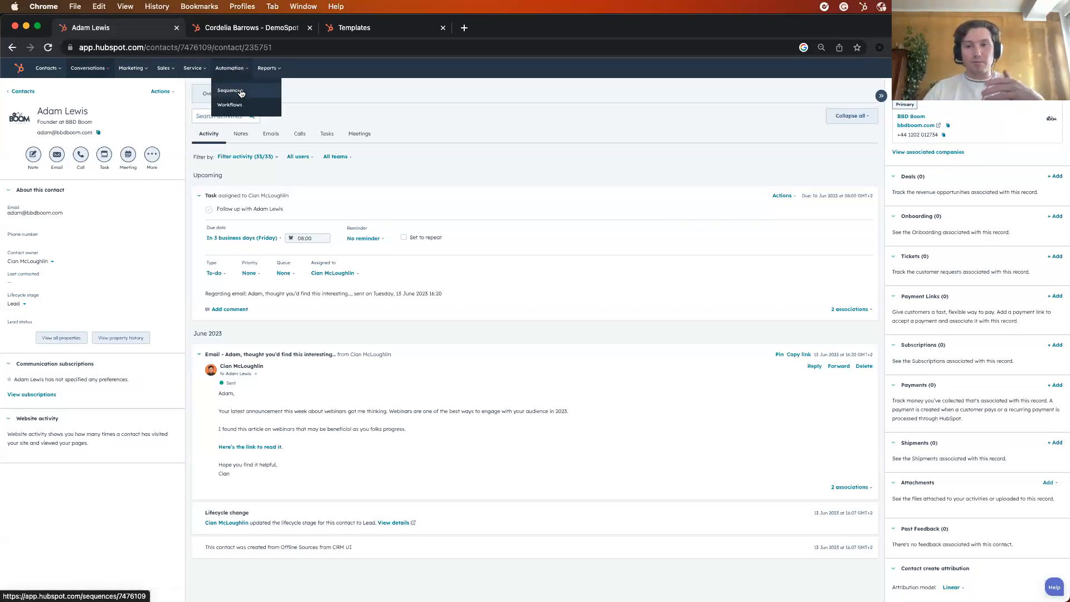
click(241, 93)
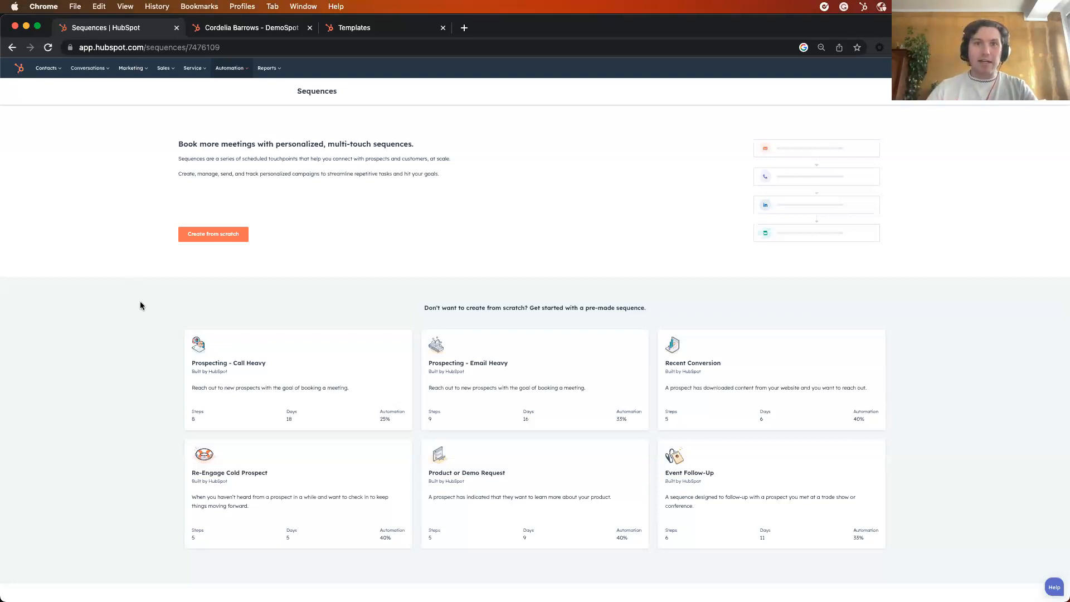
scroll(455, 275, down, 4)
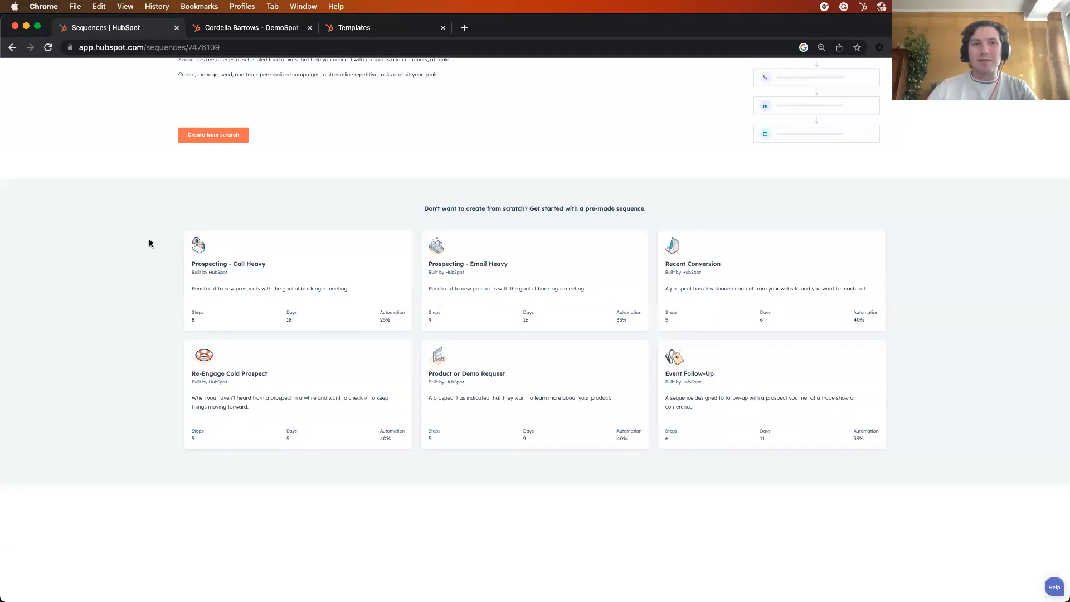
click(484, 263)
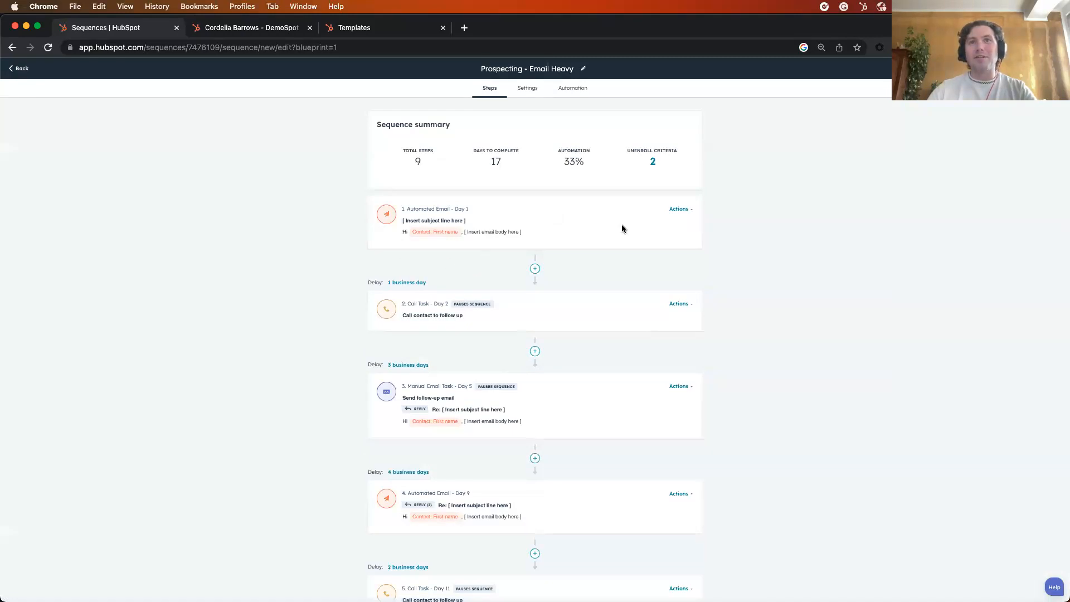
scroll(711, 250, down, 1)
scroll(714, 265, down, 1)
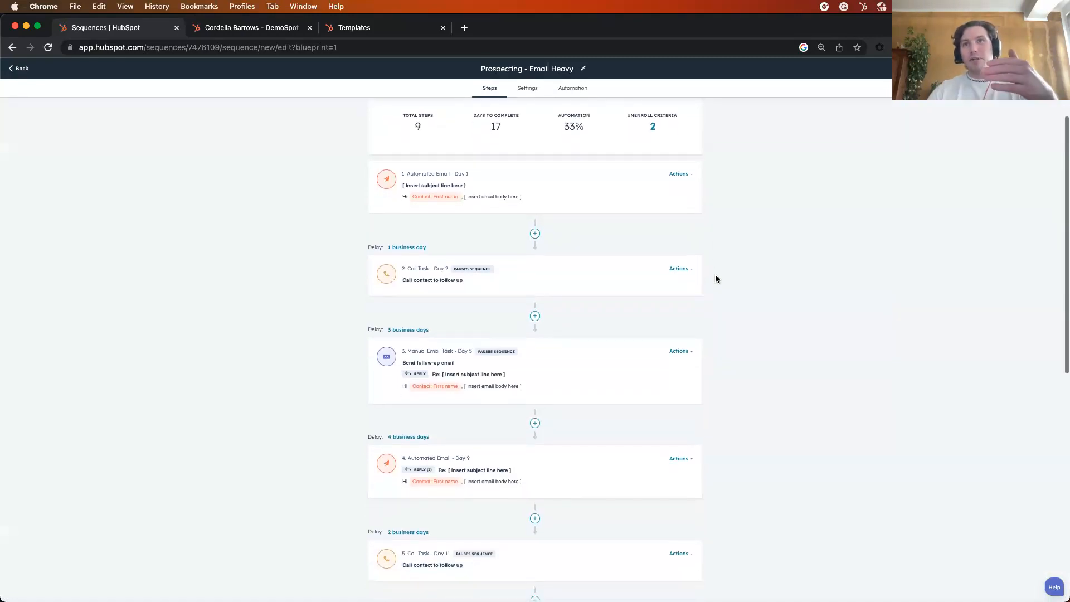
scroll(716, 278, down, 1)
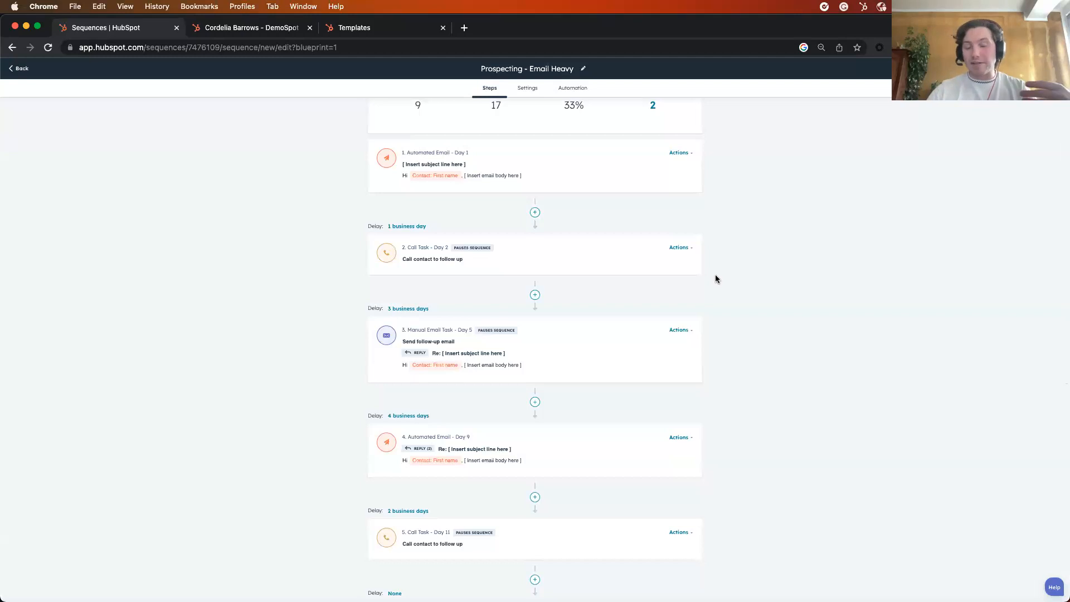
scroll(716, 275, down, 1)
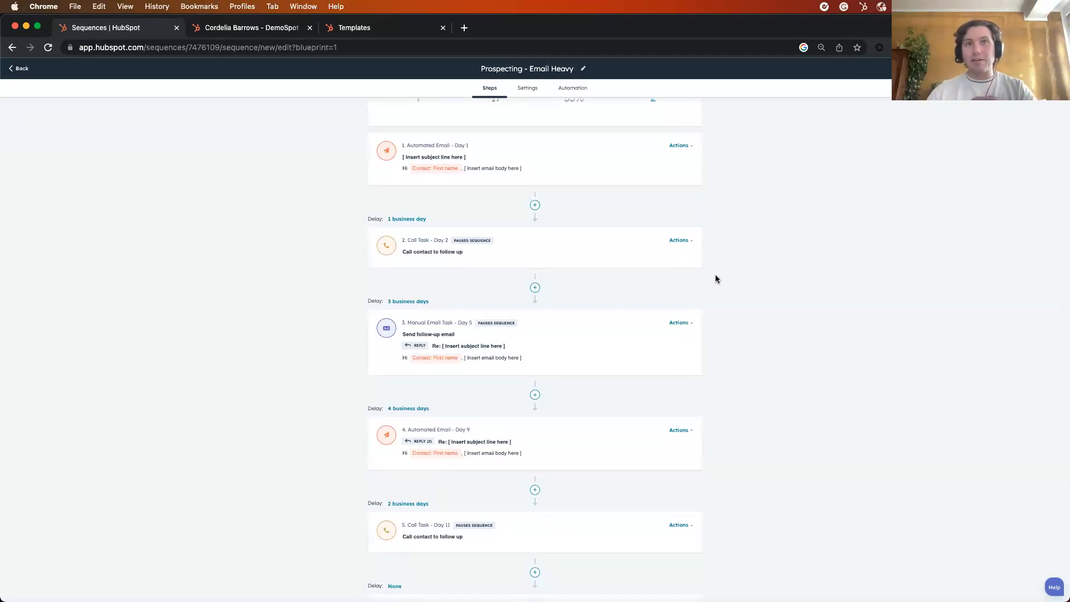
Insert a general task titled "Hey send them flowers" right after the first automated email of the sequence
scroll(716, 279, up, 1)
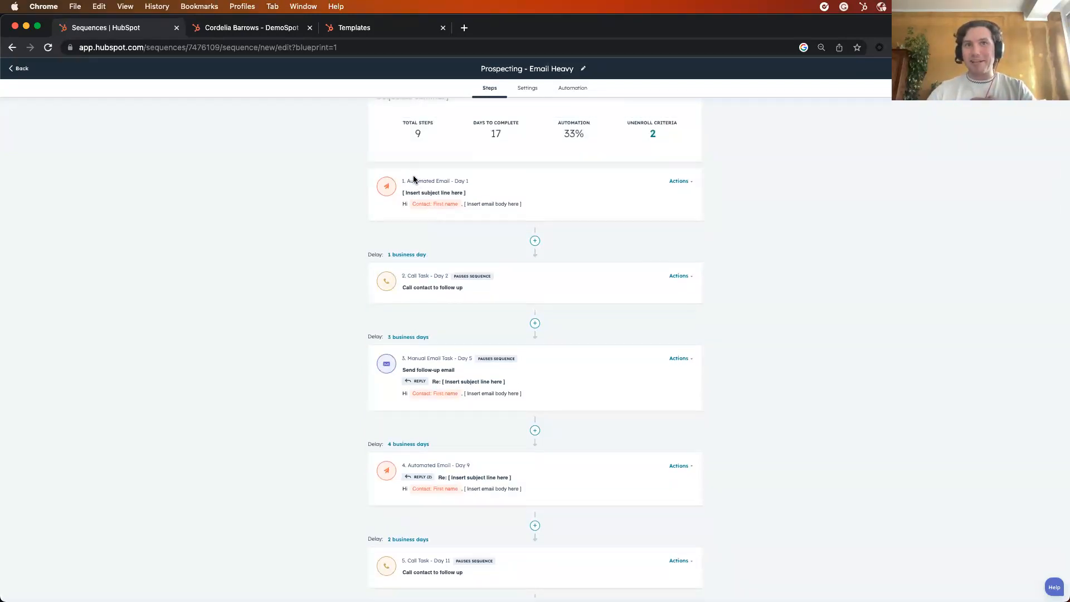
scroll(332, 218, down, 2)
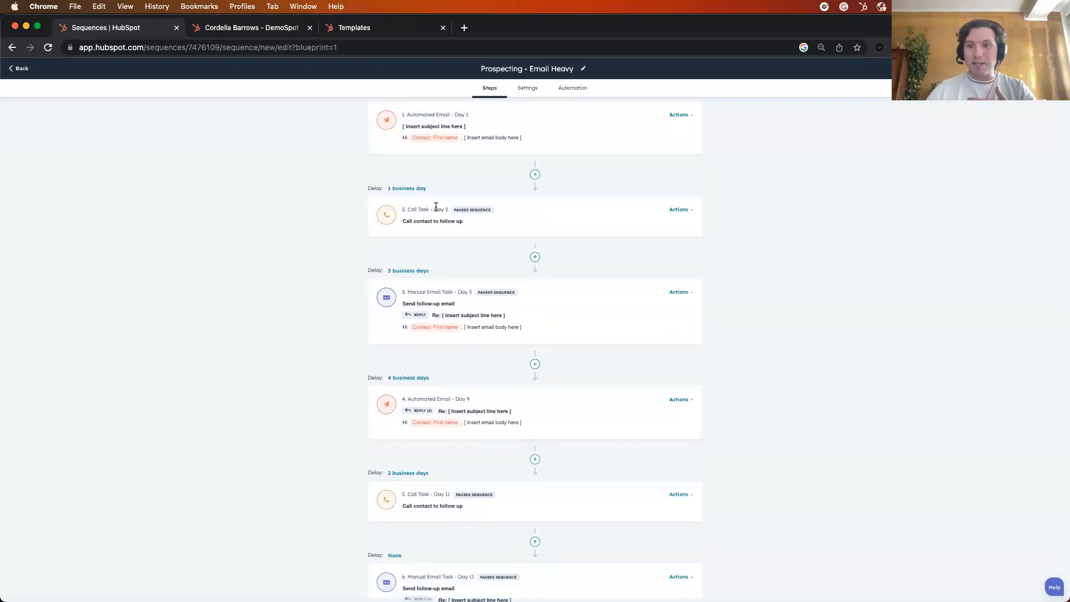
scroll(349, 265, down, 1)
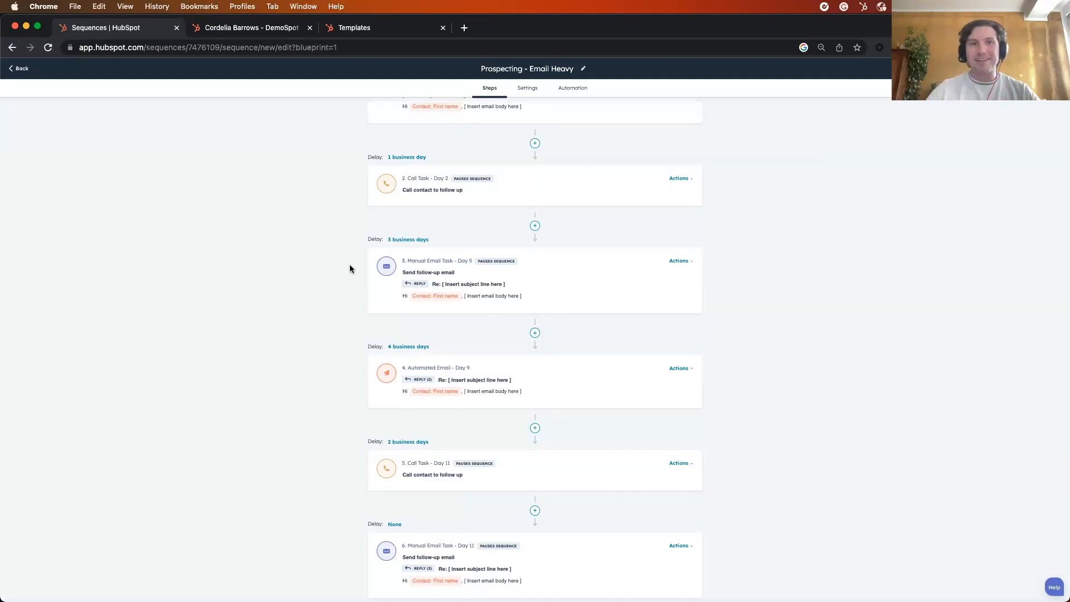
scroll(346, 284, down, 5)
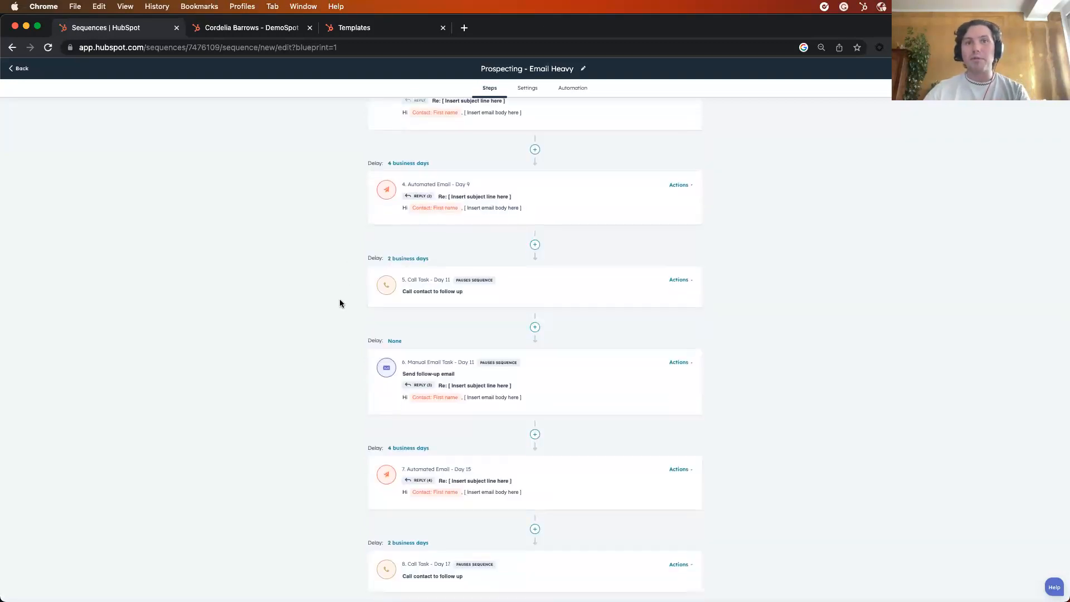
scroll(340, 304, up, 6)
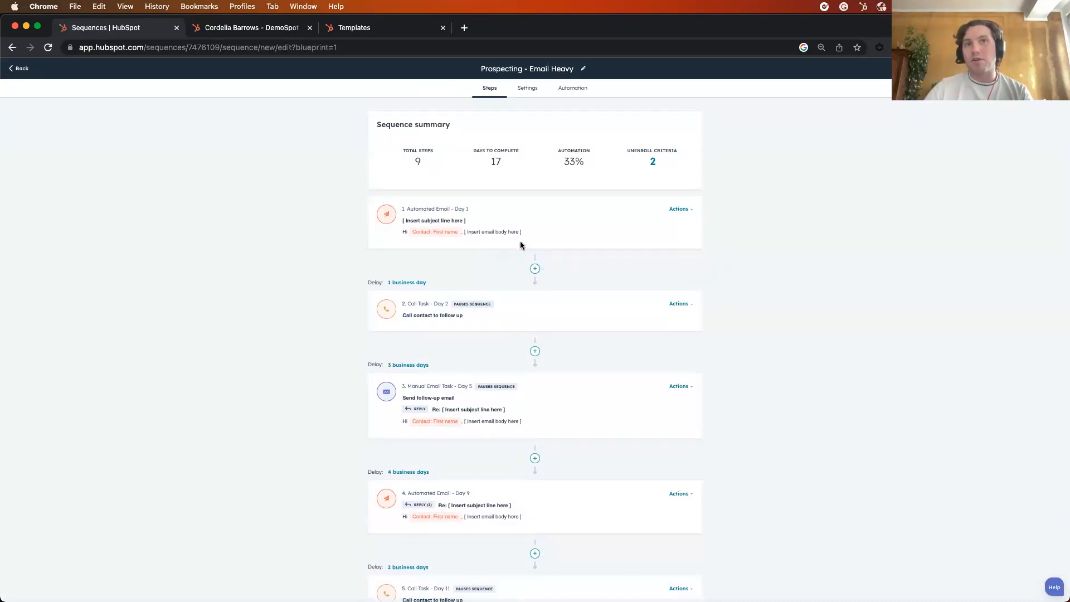
click(536, 270)
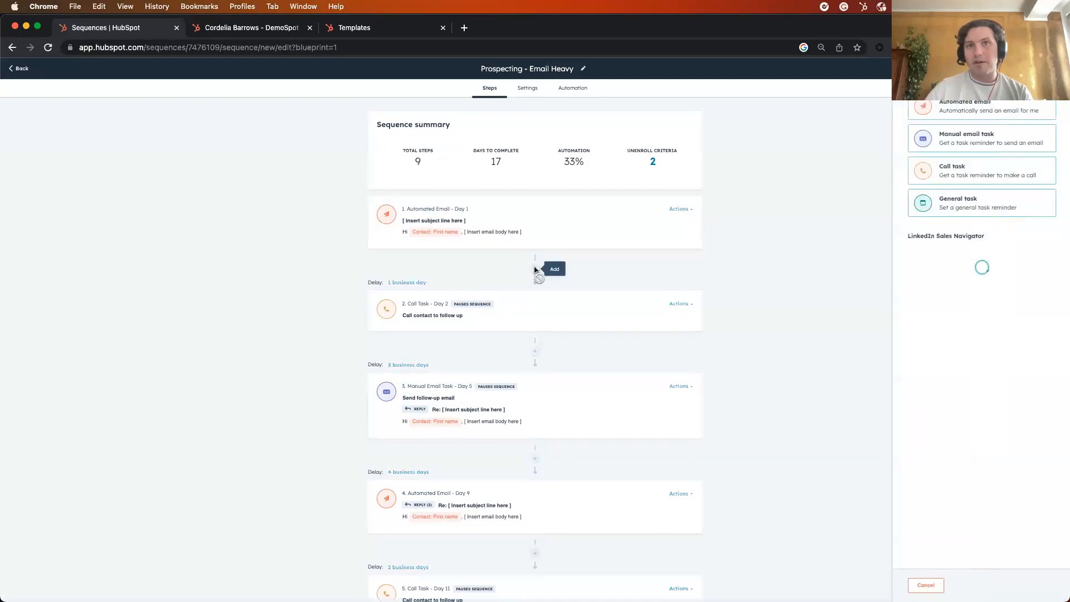
click(956, 207)
click(963, 145)
key(super+a)
text(Hey send them flowers)
Give the task the note "Hi you need to send this customer flowers" and High priority, and add it to the sequence
click(979, 218)
text(Hi you need tos)
key(BackSpace)
key(BackSpace)
text(send this customer )
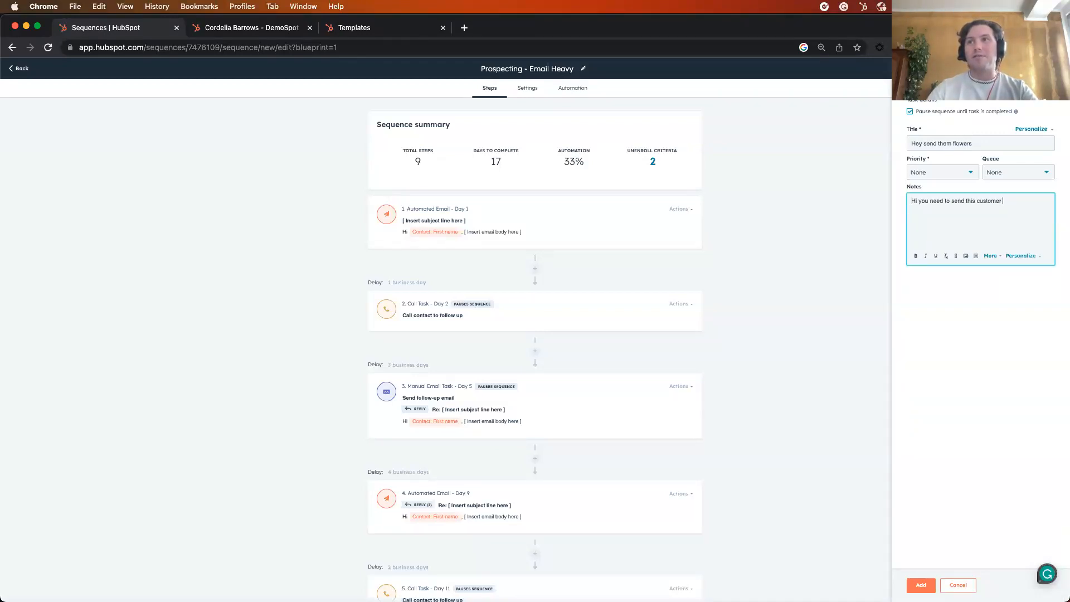
text(flowers)
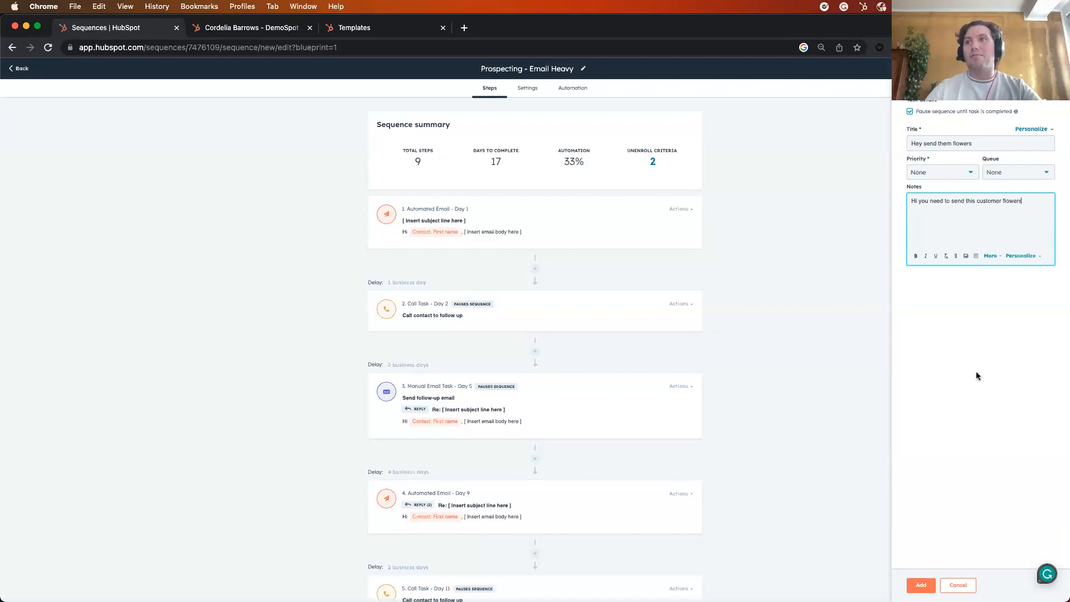
click(943, 169)
click(934, 233)
click(930, 585)
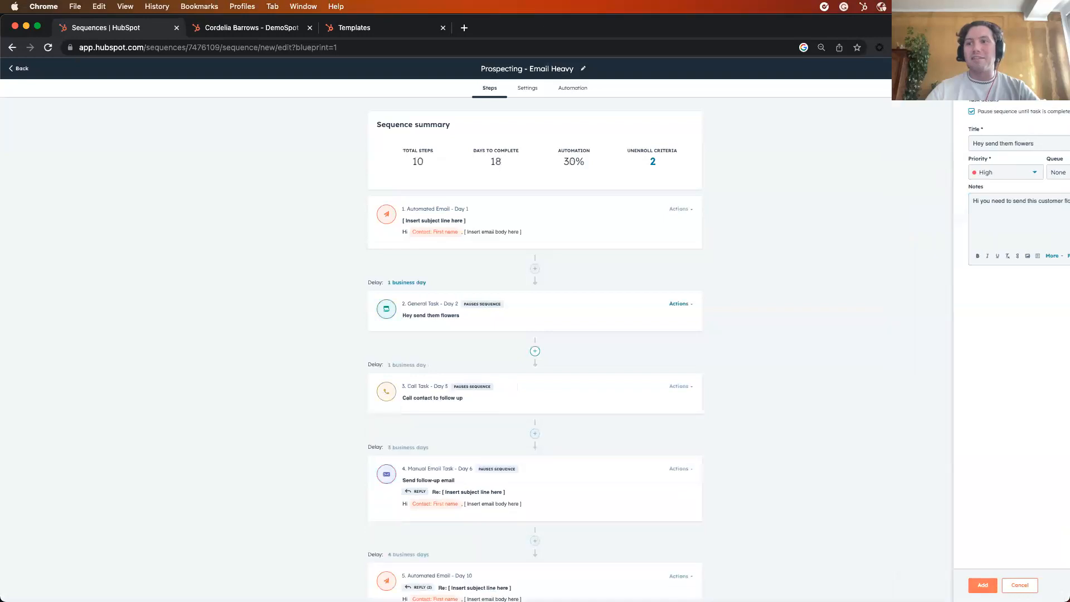
Save the sequence as "Prospecting - Email Heavy", visible only to its owner
scroll(751, 283, up, 3)
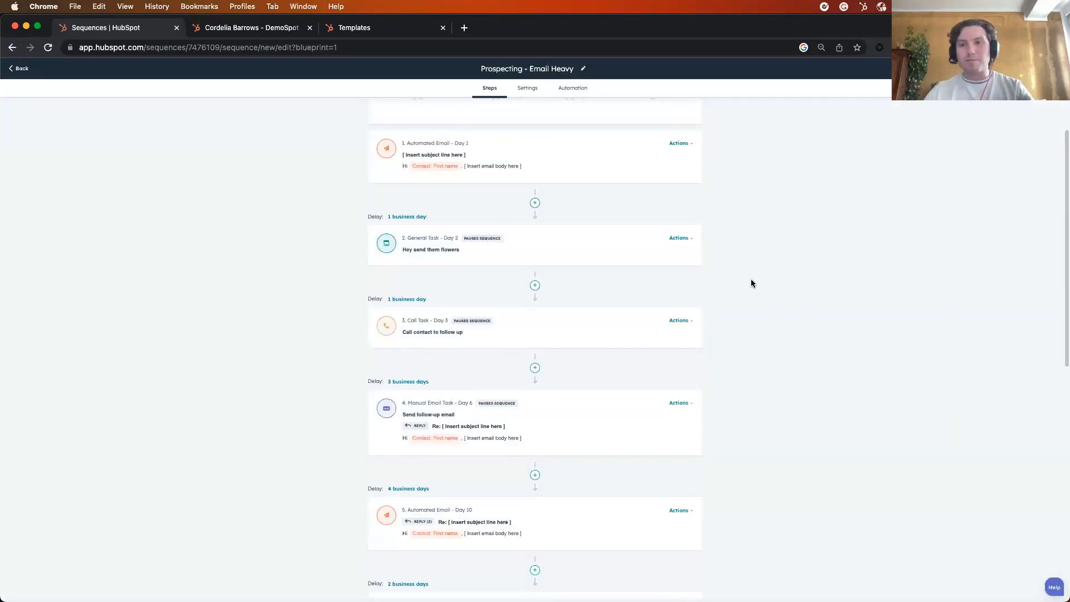
scroll(740, 295, up, 2)
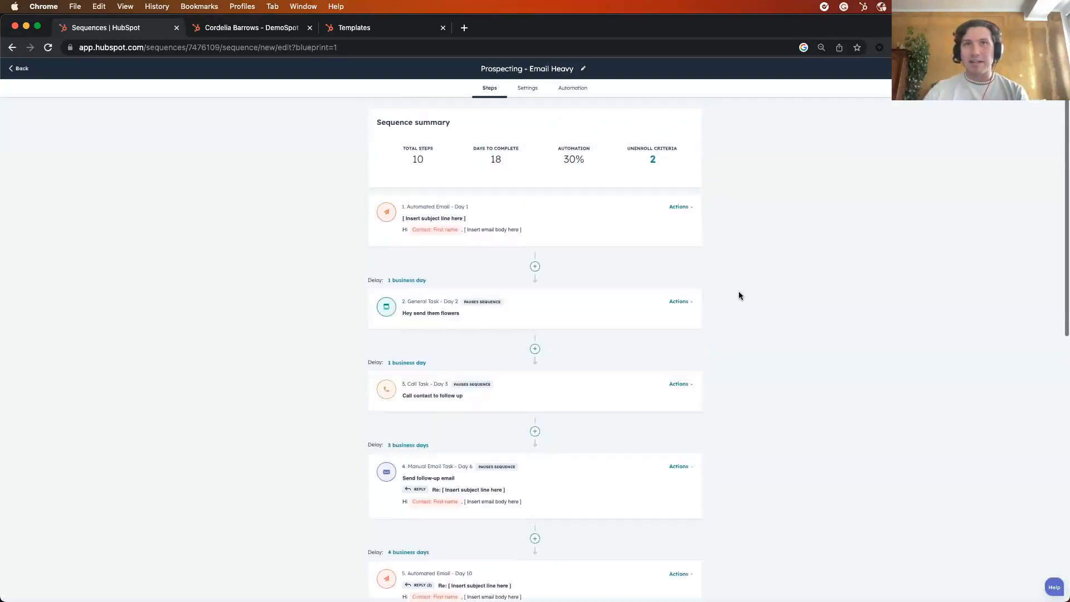
click(1044, 69)
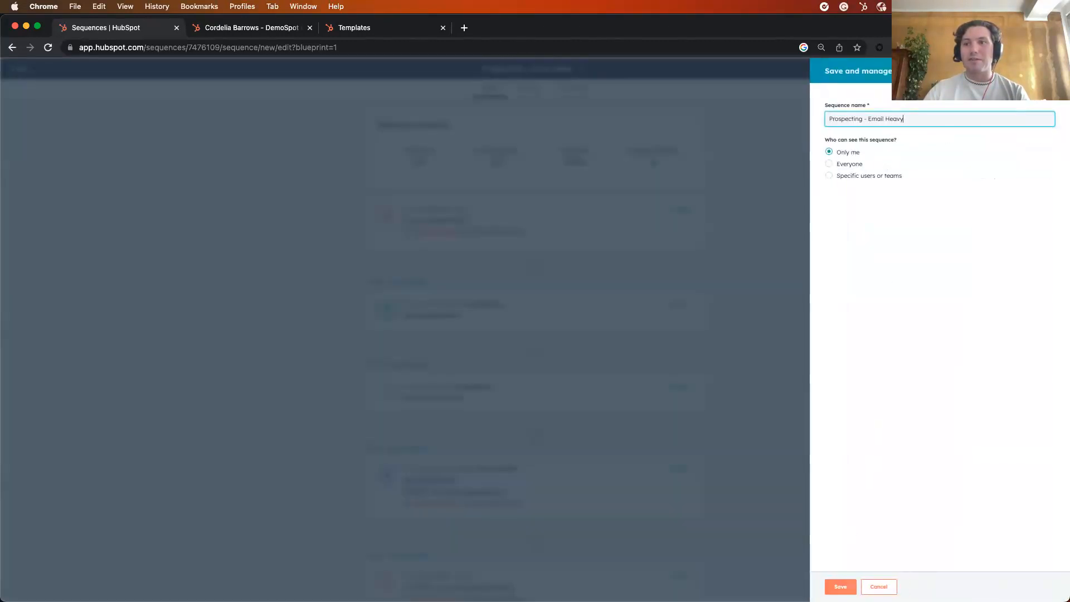
click(840, 587)
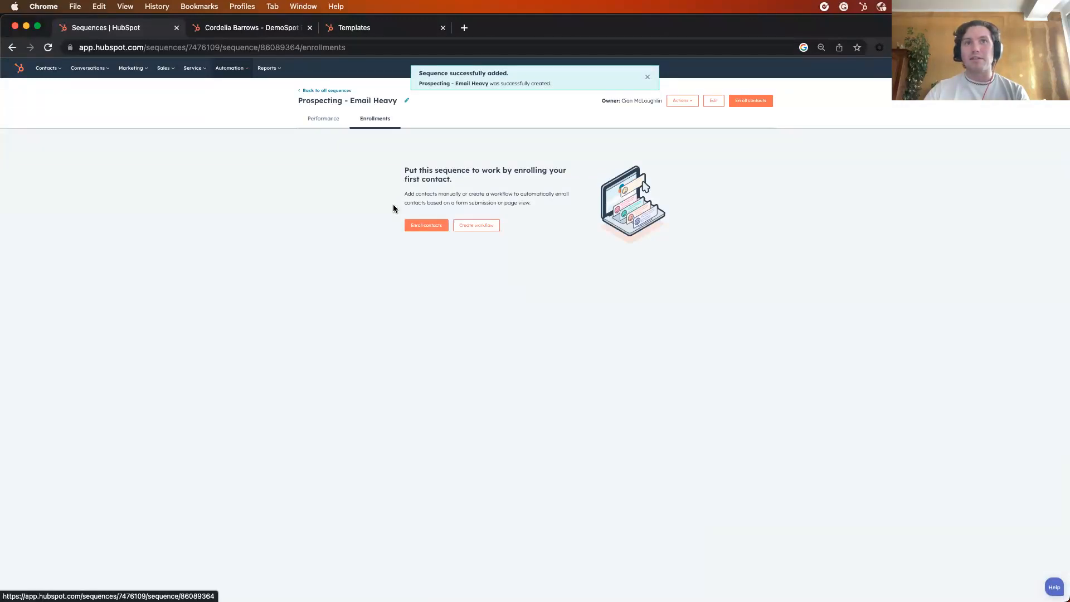
Preview the enrollment schedule for the first listed contact, and close it without starting the sequence
click(427, 225)
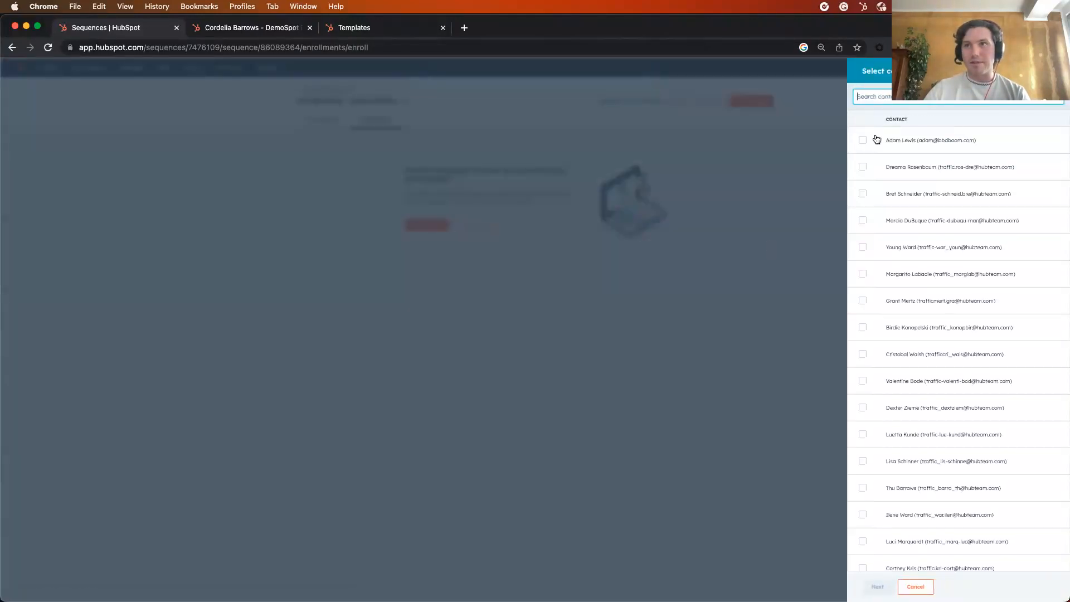
click(863, 140)
click(878, 586)
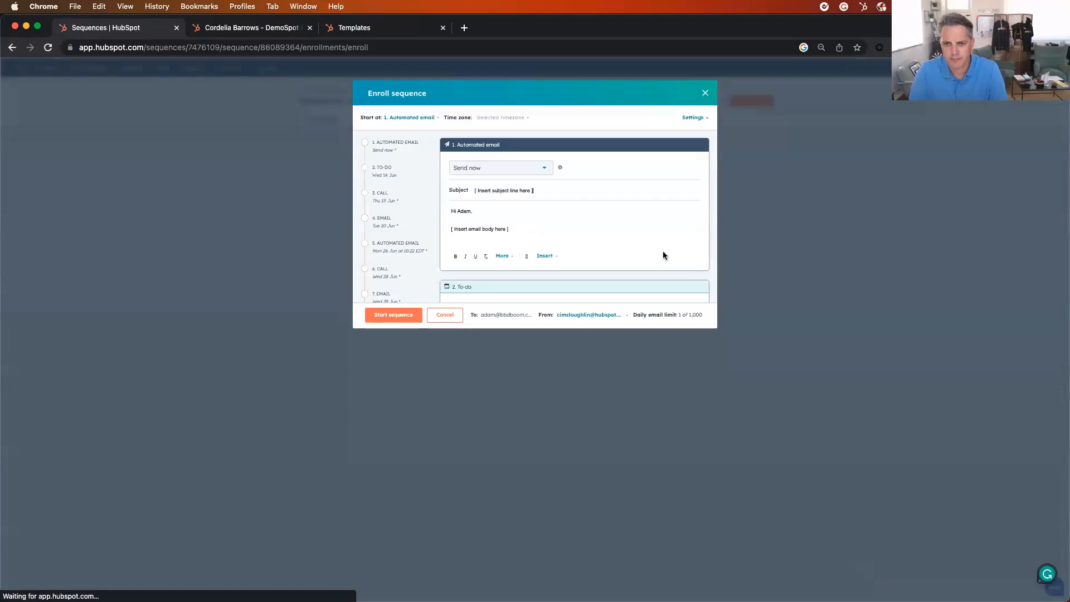
scroll(402, 191, down, 5)
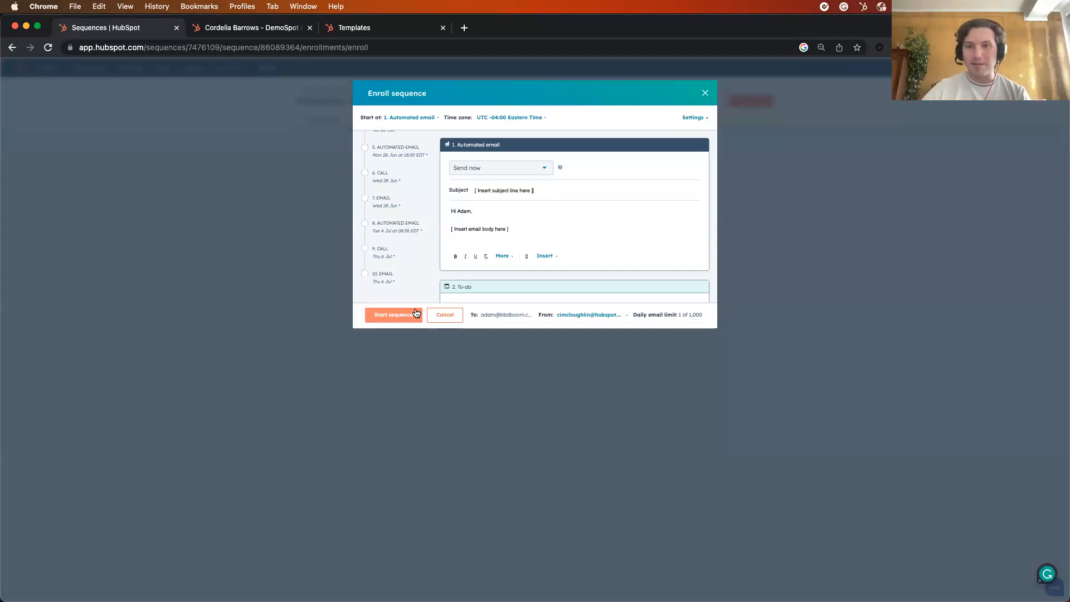
click(706, 91)
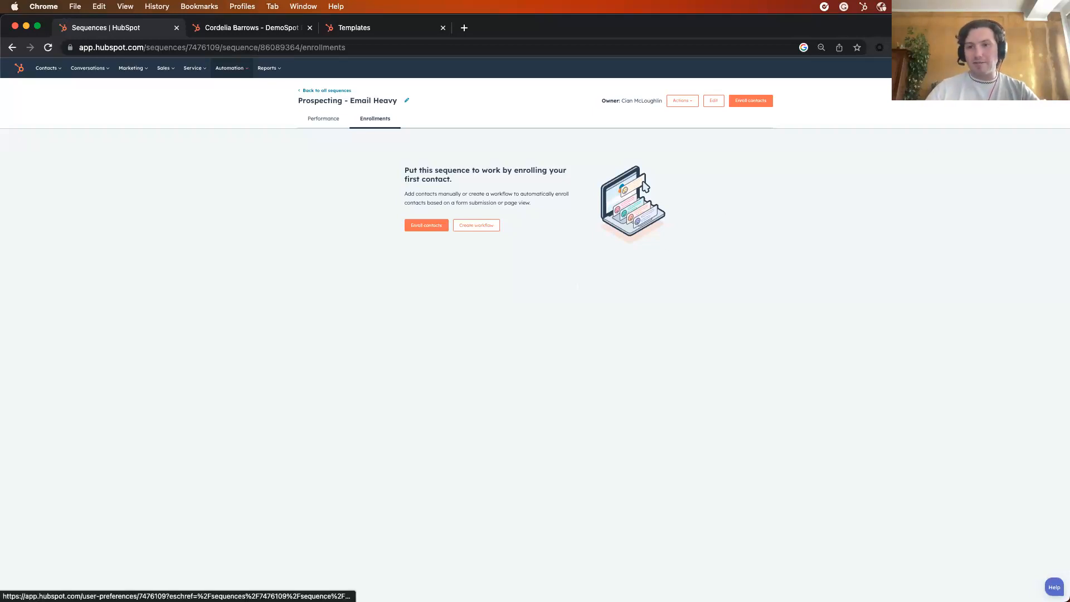
Open the contact properties in the account settings, search them for "hubsp" and open the HubSpot Score property
click(972, 68)
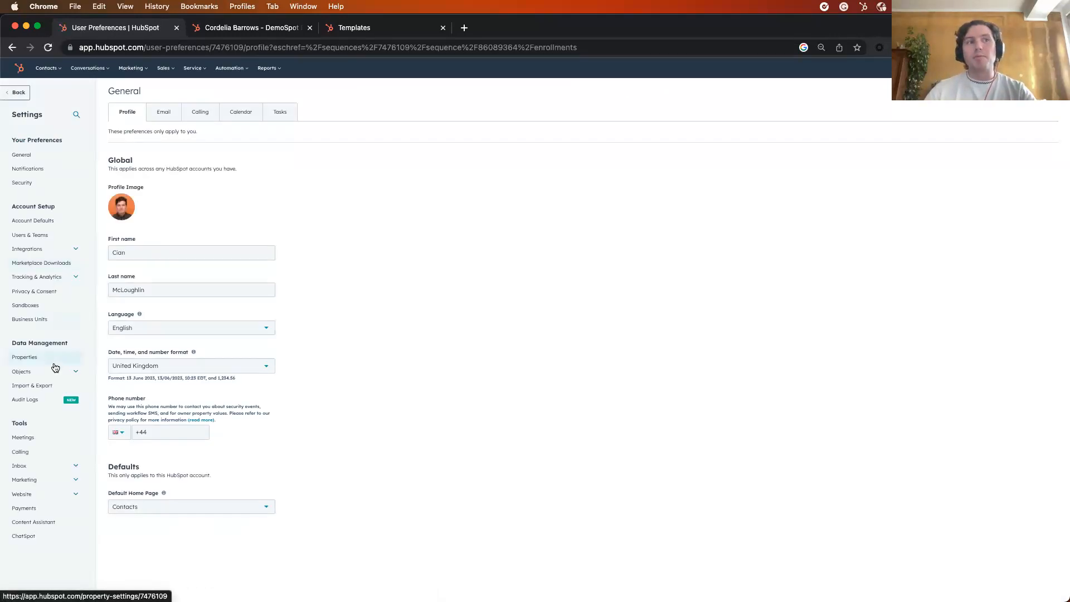
click(52, 361)
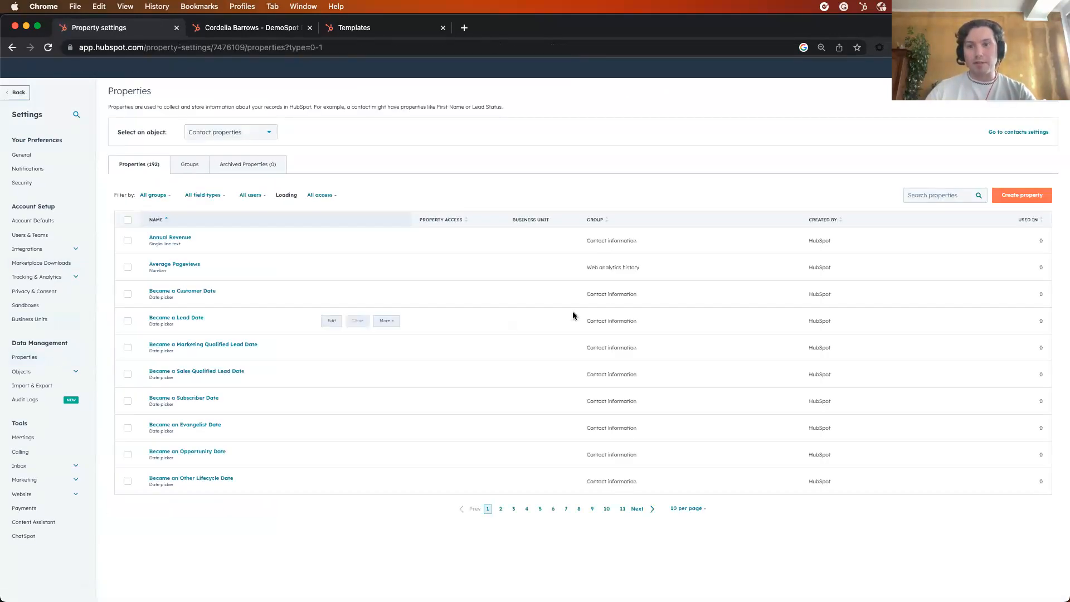
click(935, 191)
text(hubsp)
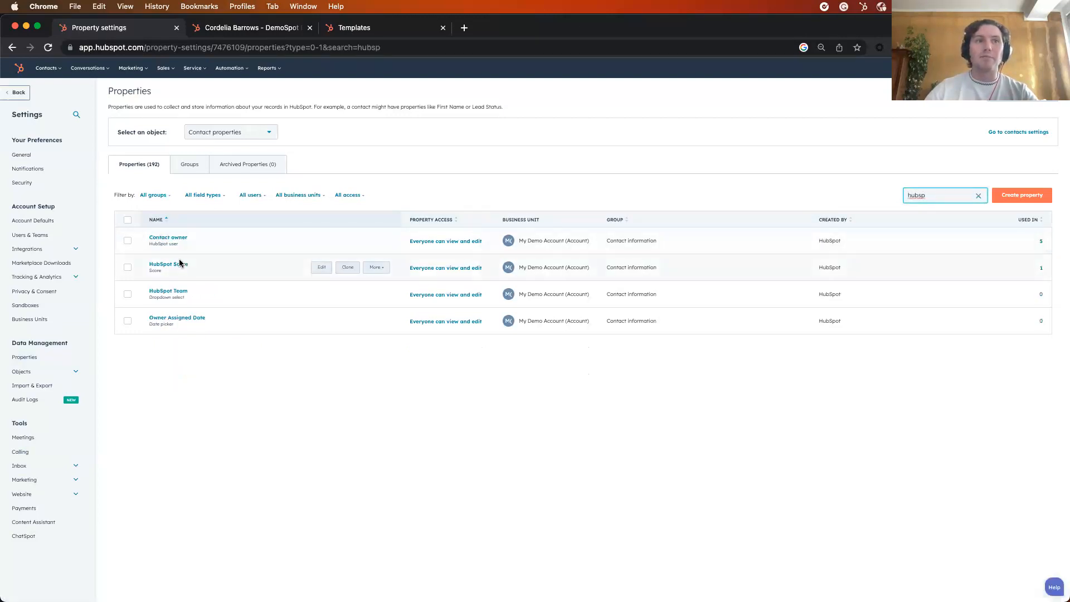
click(178, 264)
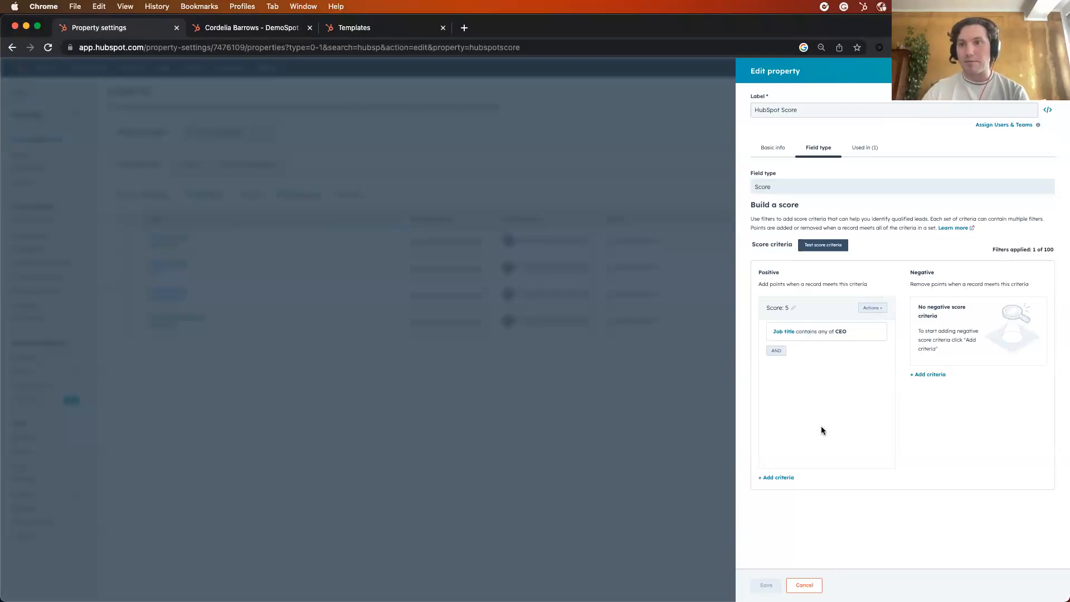
Add a second positive score criterion on the contact property City, equal to any of London
click(778, 479)
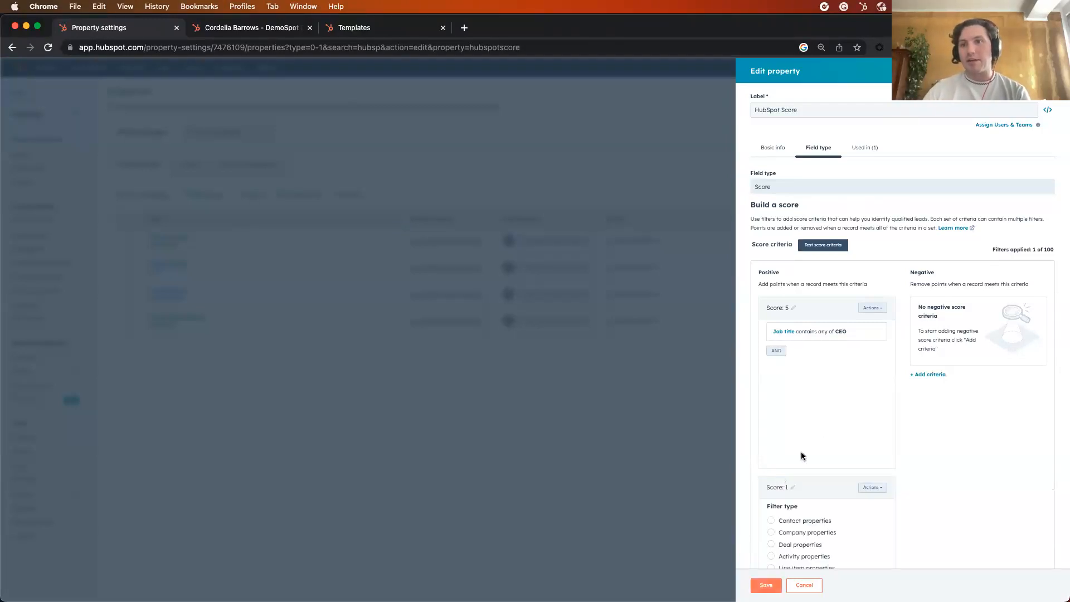
scroll(864, 370, down, 2)
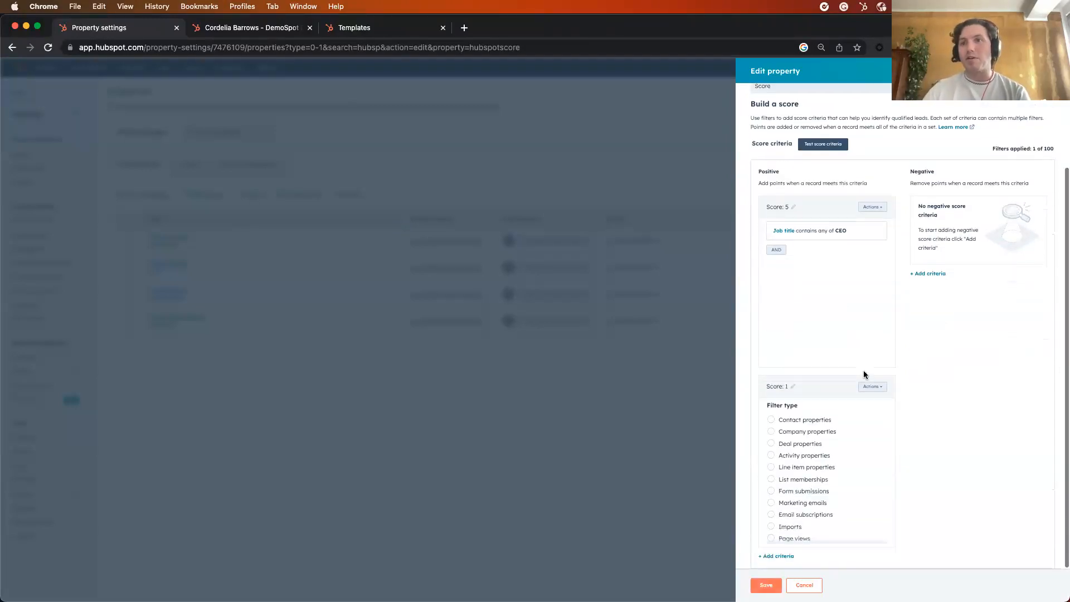
click(773, 423)
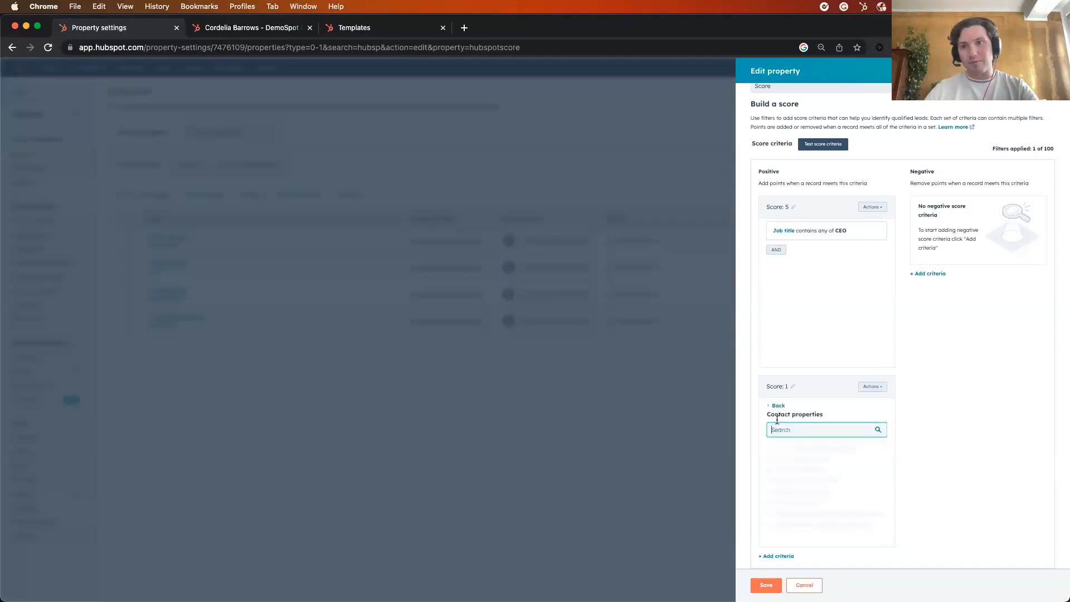
text(city)
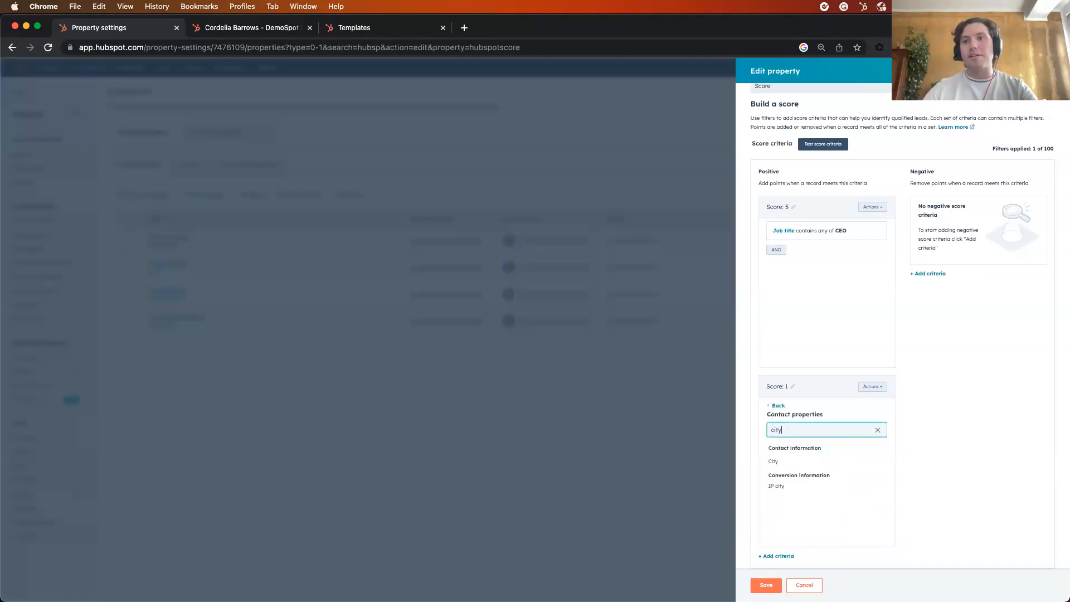
click(780, 461)
click(800, 458)
text(London)
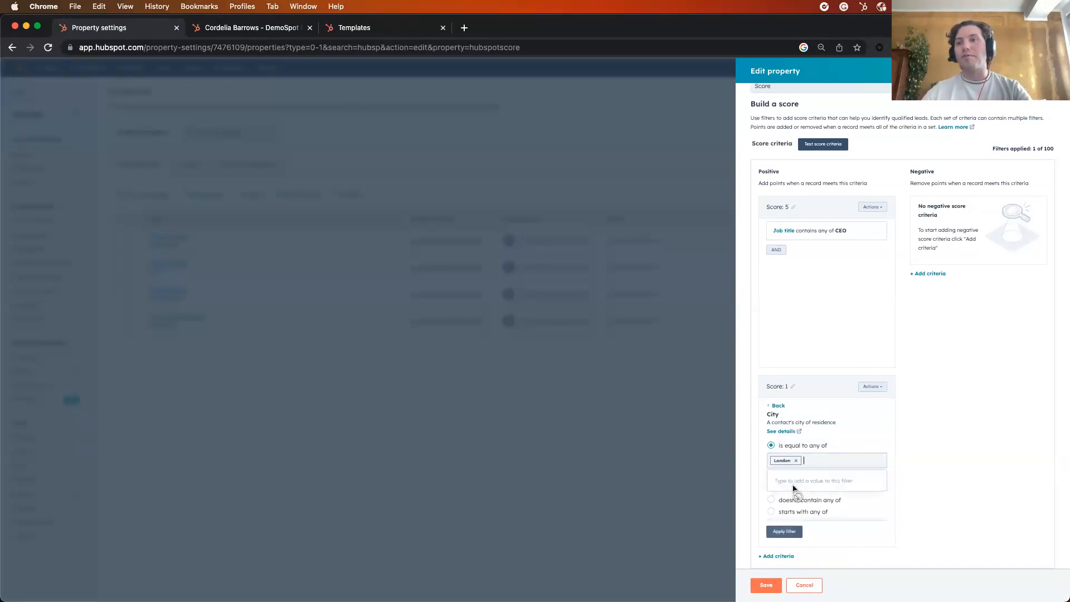
click(793, 484)
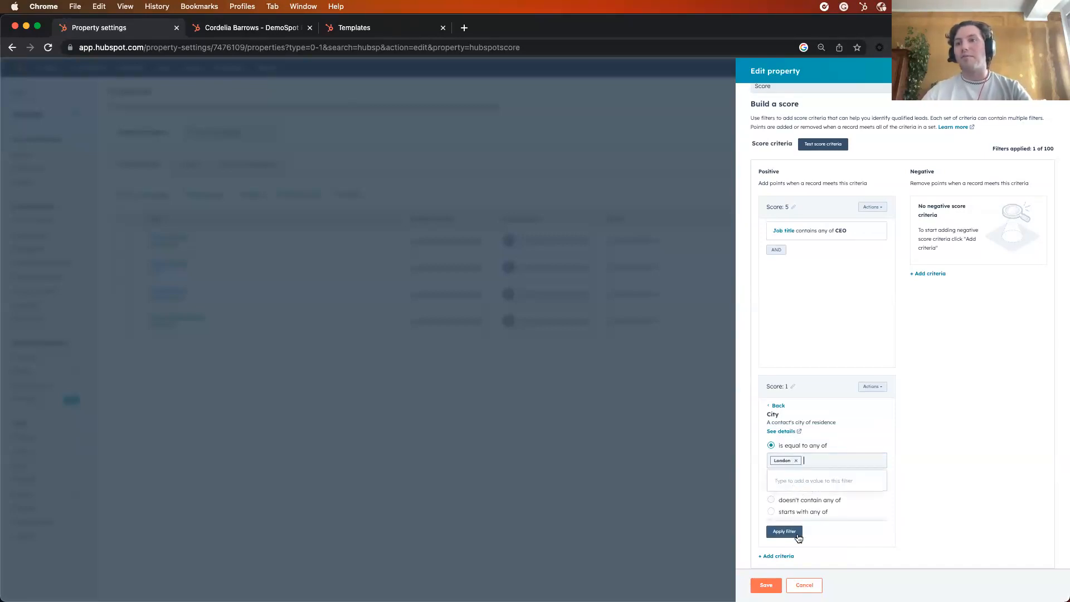
Set the London criterion's score to 10 points and apply its filter
click(792, 388)
click(788, 388)
text(0)
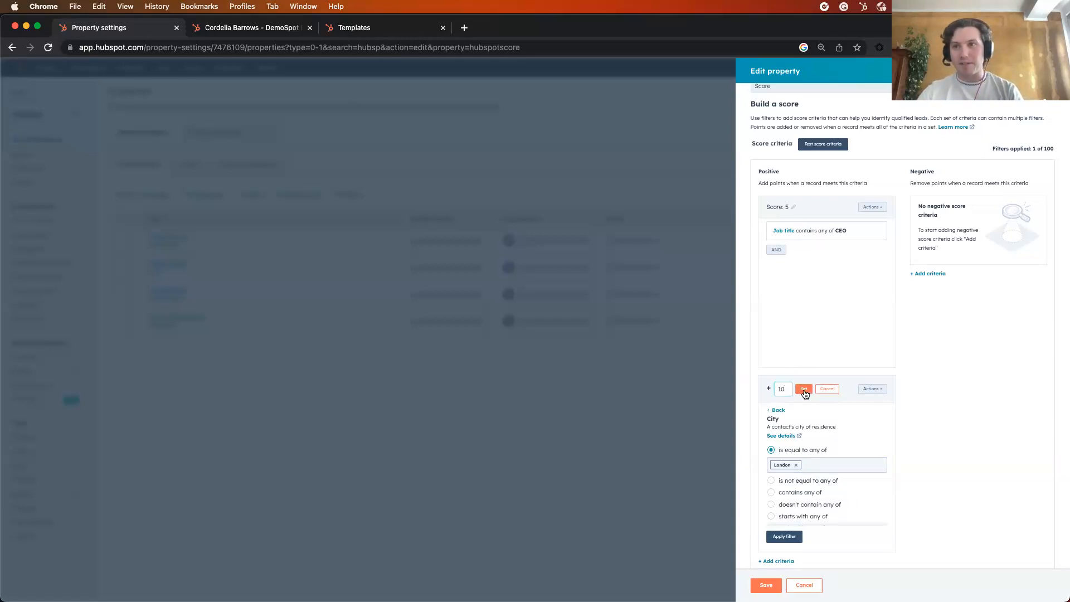
click(805, 389)
click(792, 534)
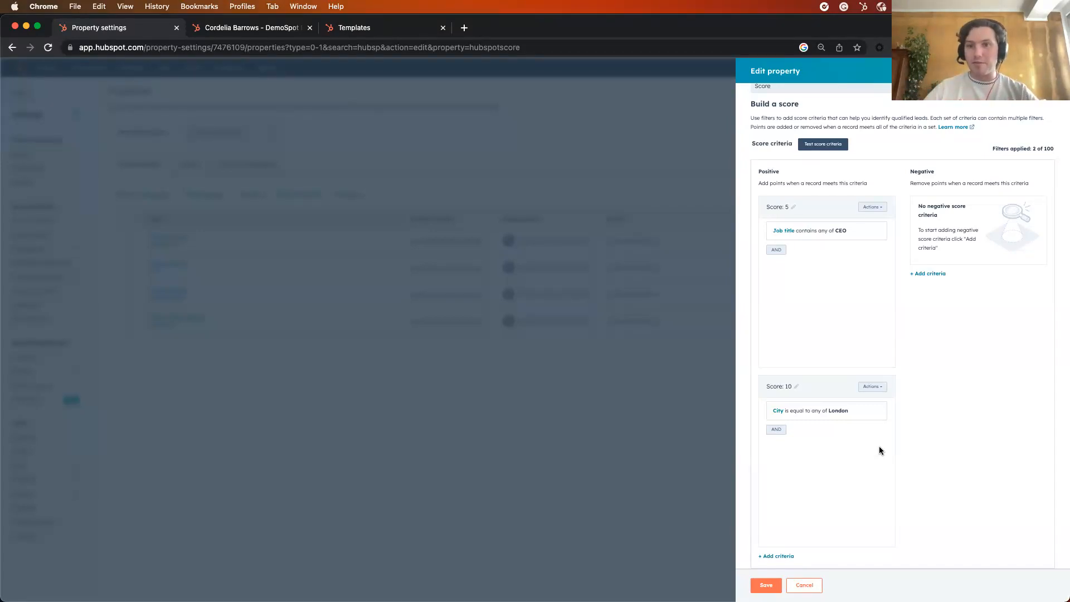
Start a third positive criterion, examine the marketing email conditions for "whitepaper follow up", and go back to the filter types
click(777, 557)
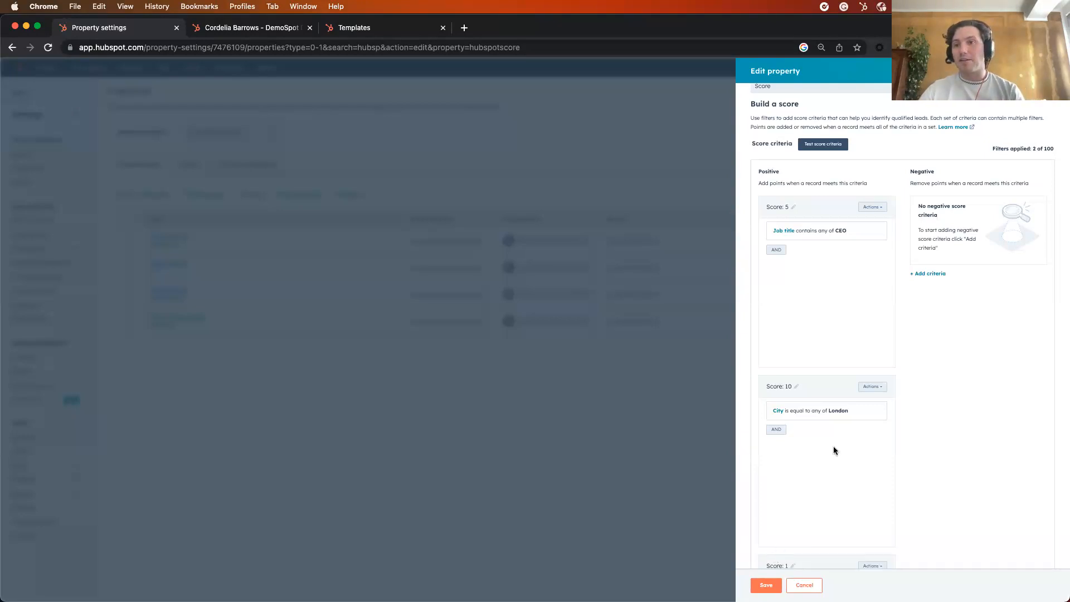
scroll(834, 446, down, 5)
click(776, 458)
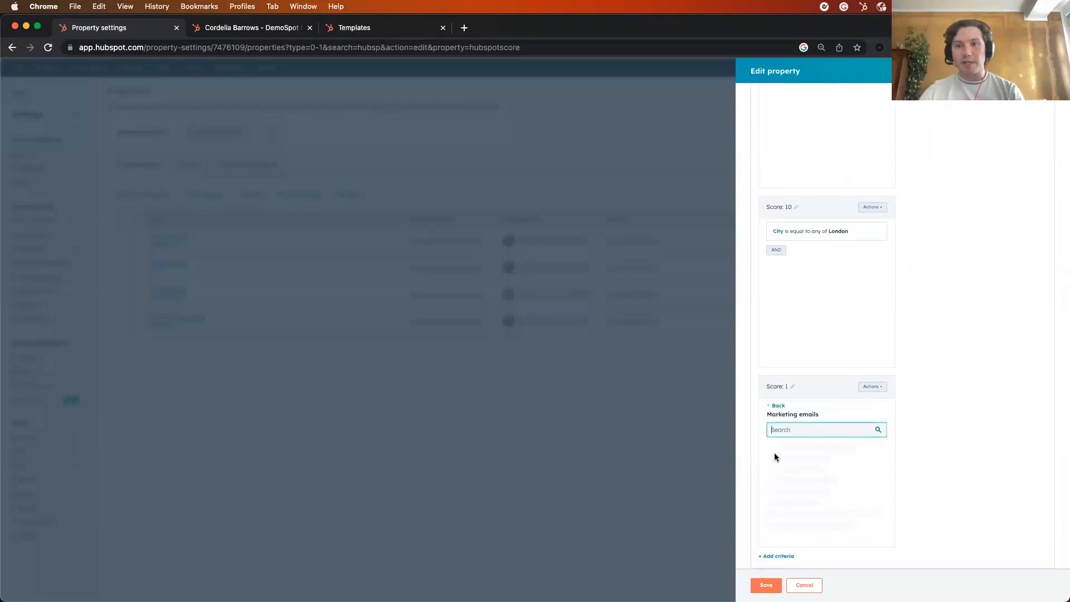
scroll(818, 486, down, 3)
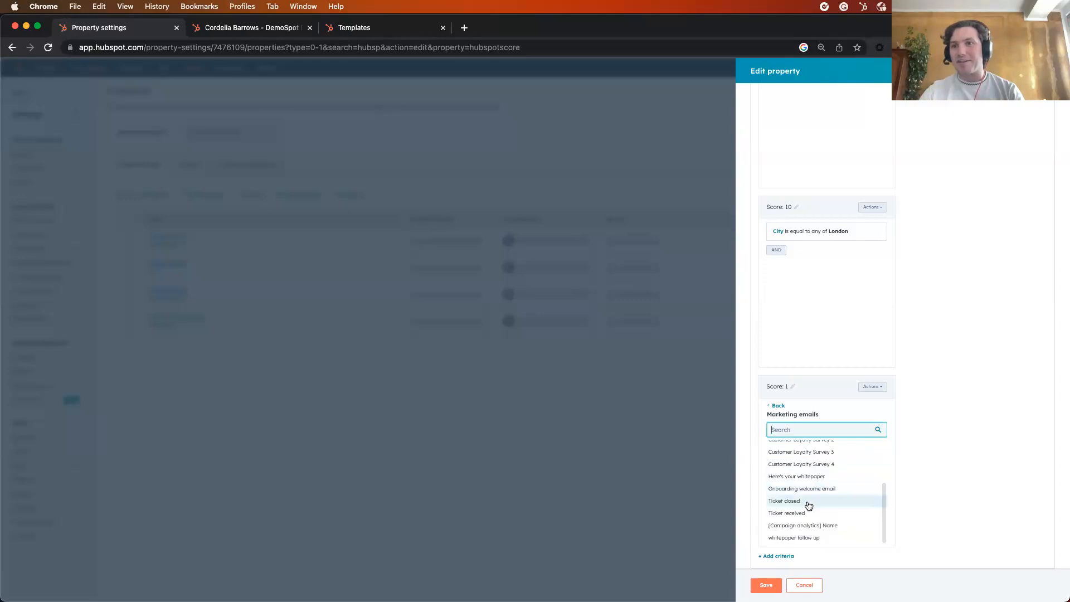
click(822, 538)
scroll(820, 466, down, 3)
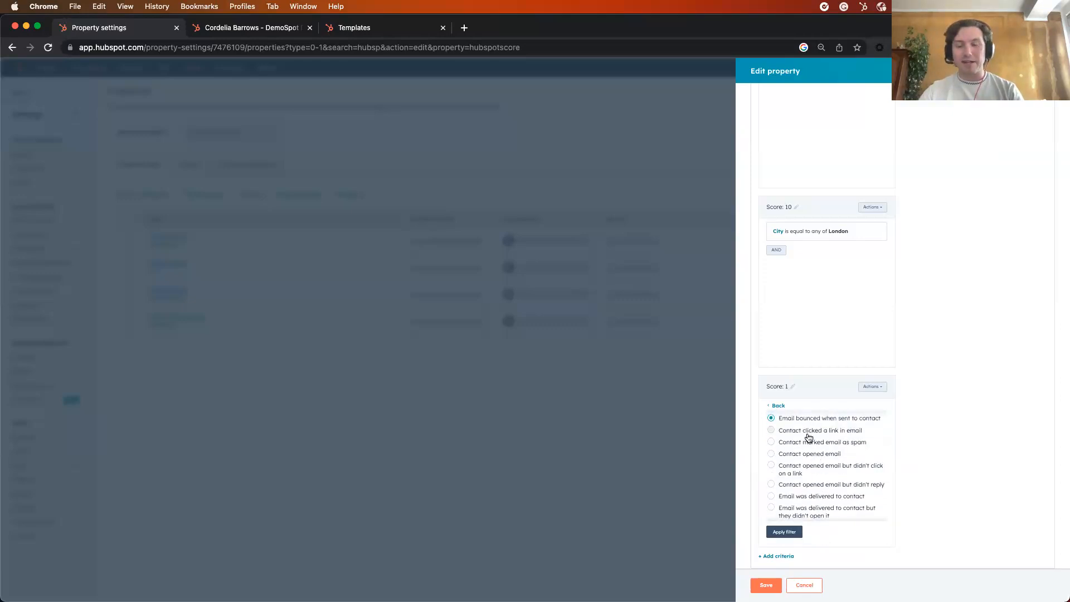
scroll(796, 479, down, 1)
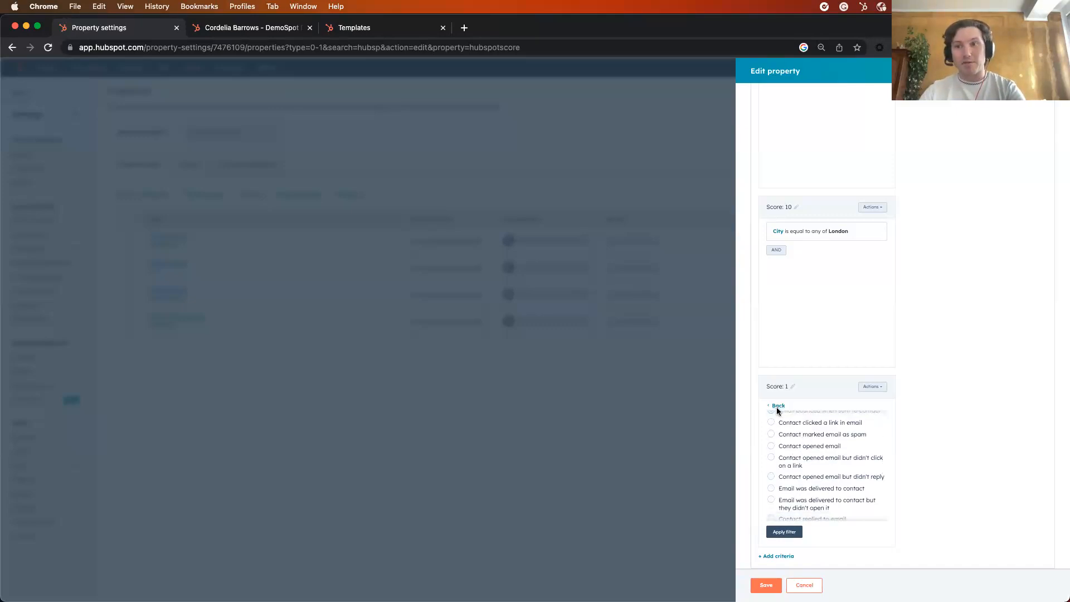
click(777, 407)
click(777, 407)
scroll(809, 454, down, 3)
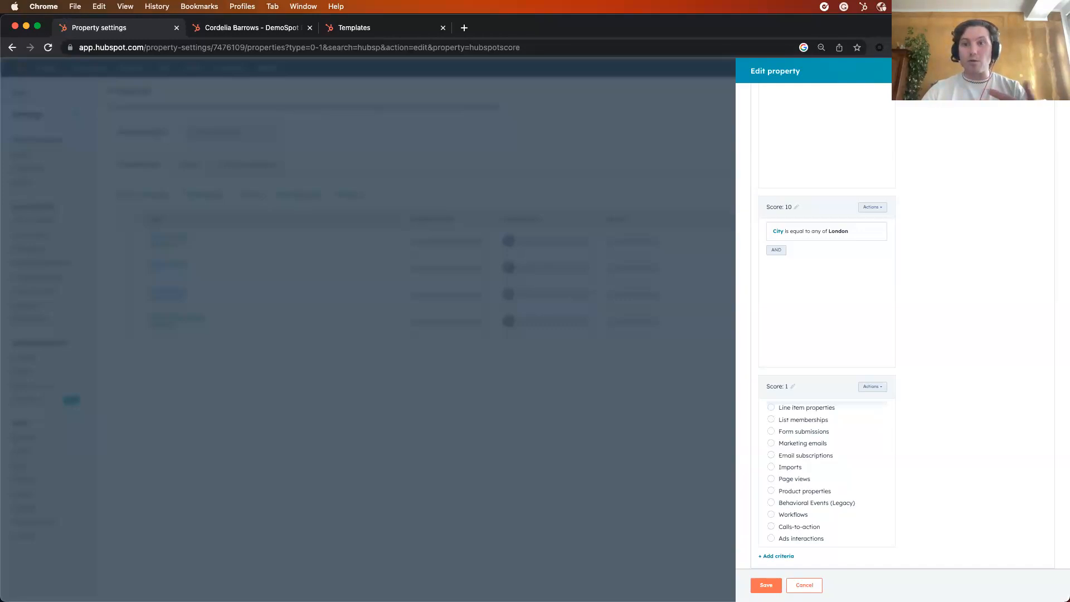
Close the HubSpot Score property editor without saving and open the Hot leads workflow from the workflow list
click(1053, 71)
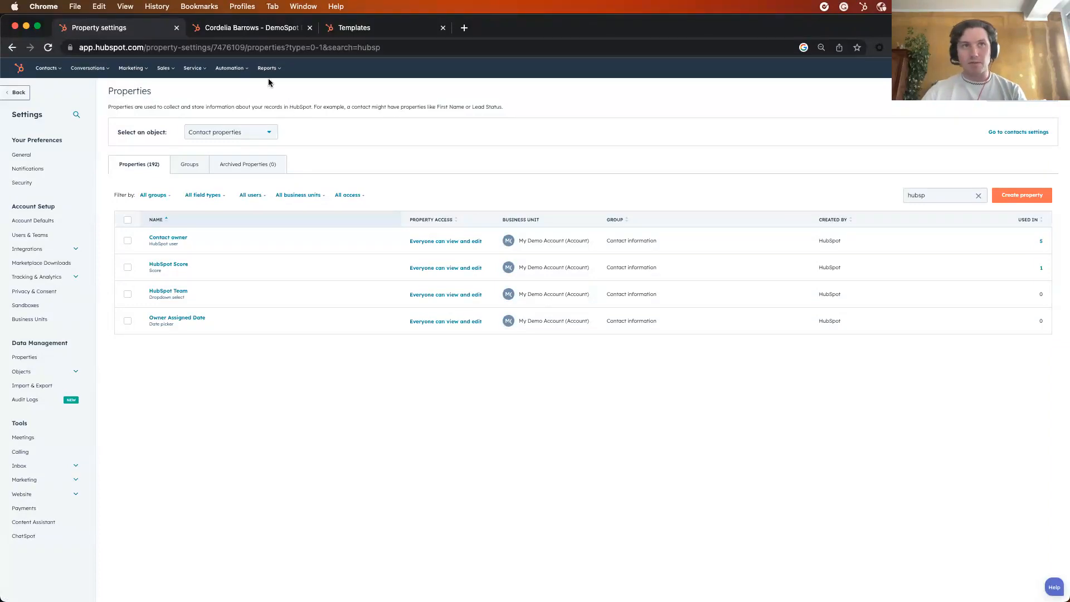
click(233, 69)
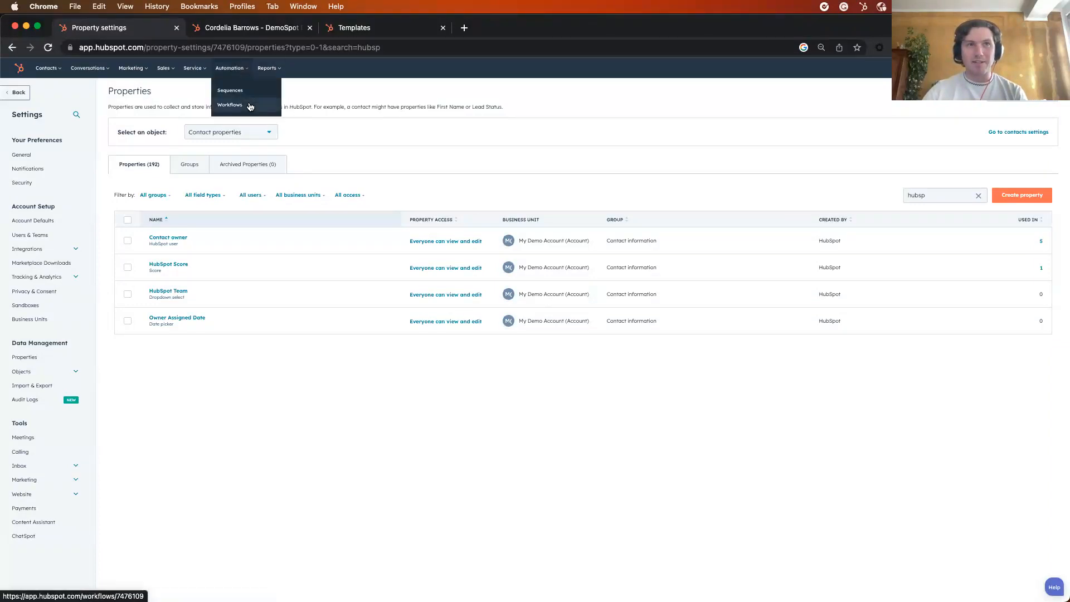
click(250, 106)
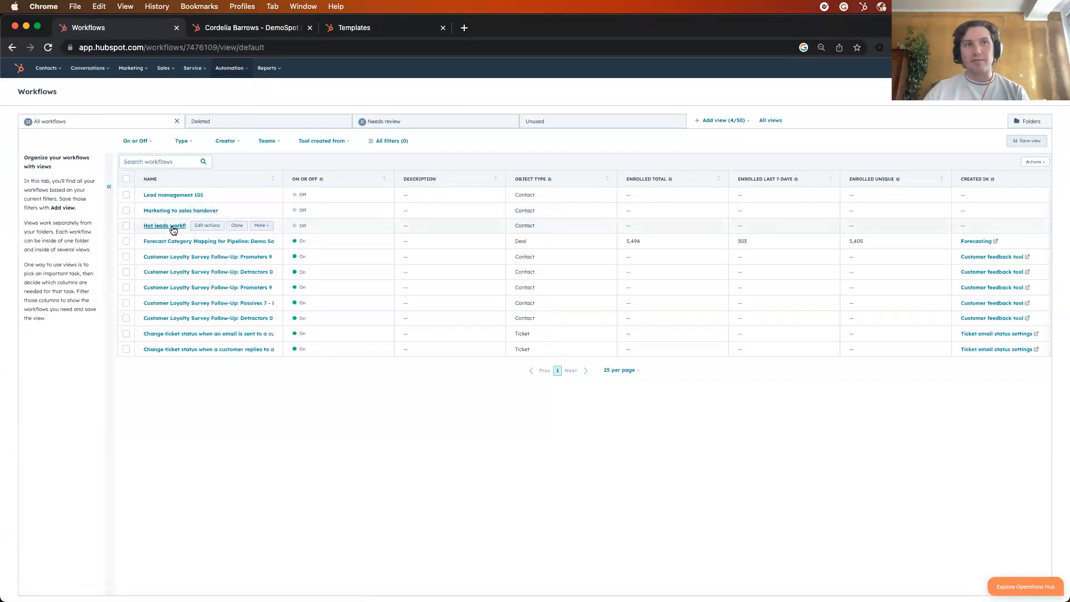
click(172, 227)
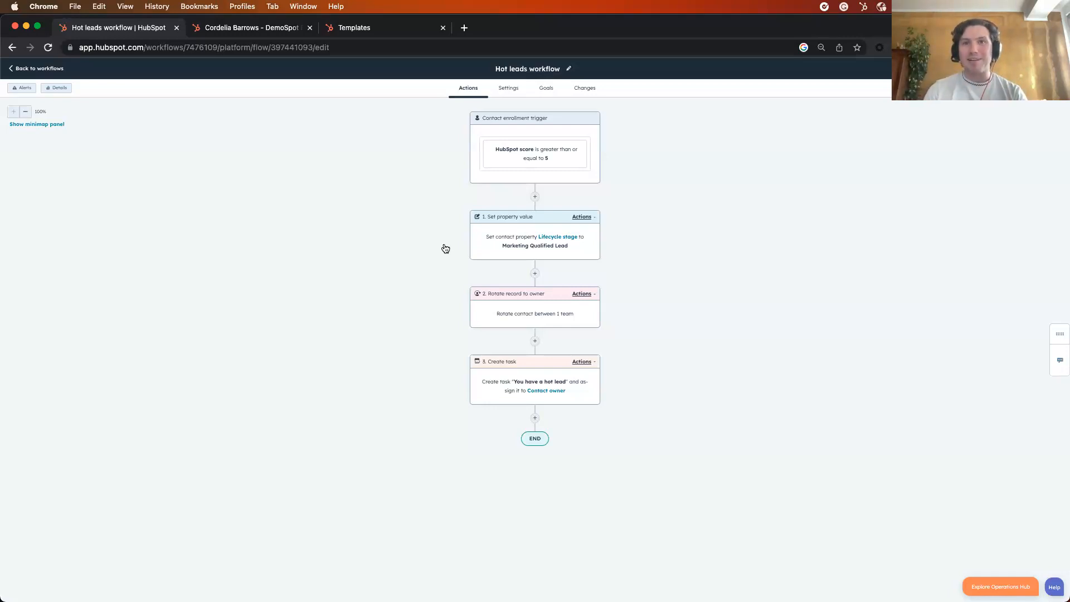
Examine the settings of the Hot leads workflow's owner rotation and task creation actions, and return to the workflow list
click(501, 312)
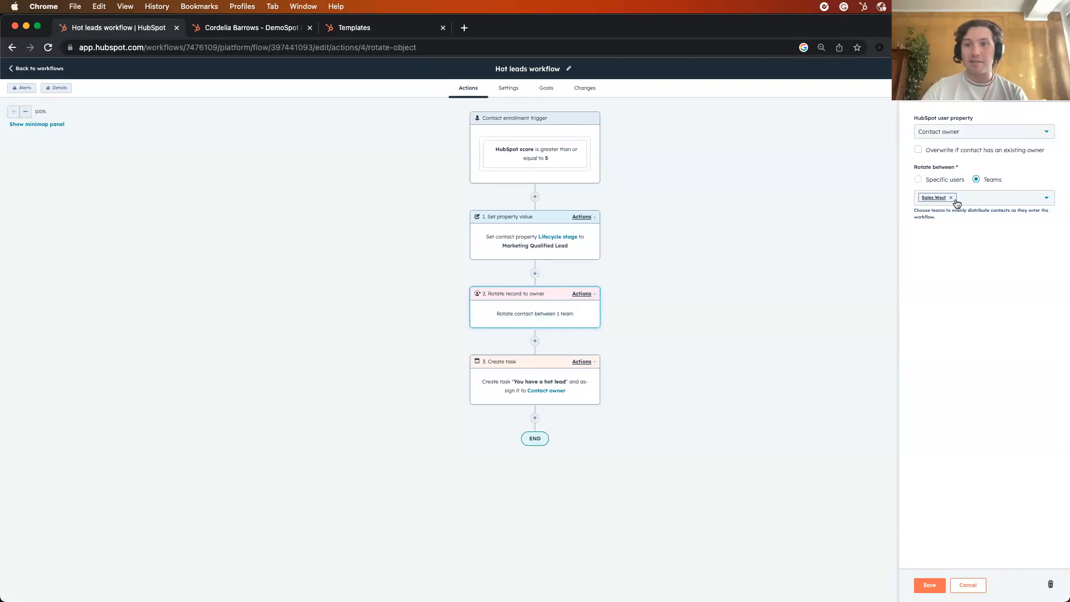
click(1054, 75)
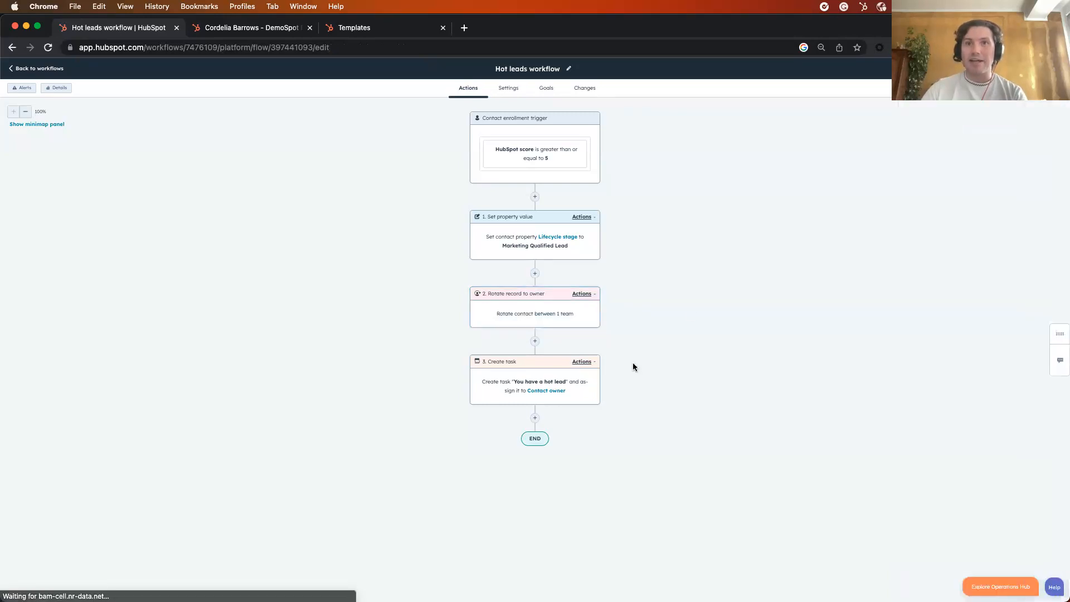
click(475, 392)
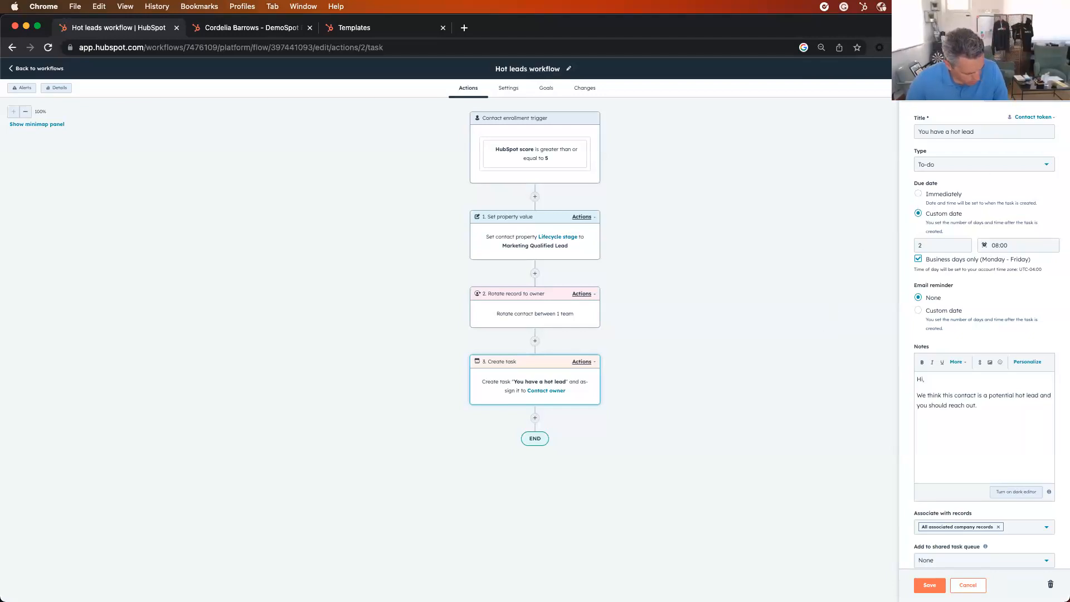
click(1053, 73)
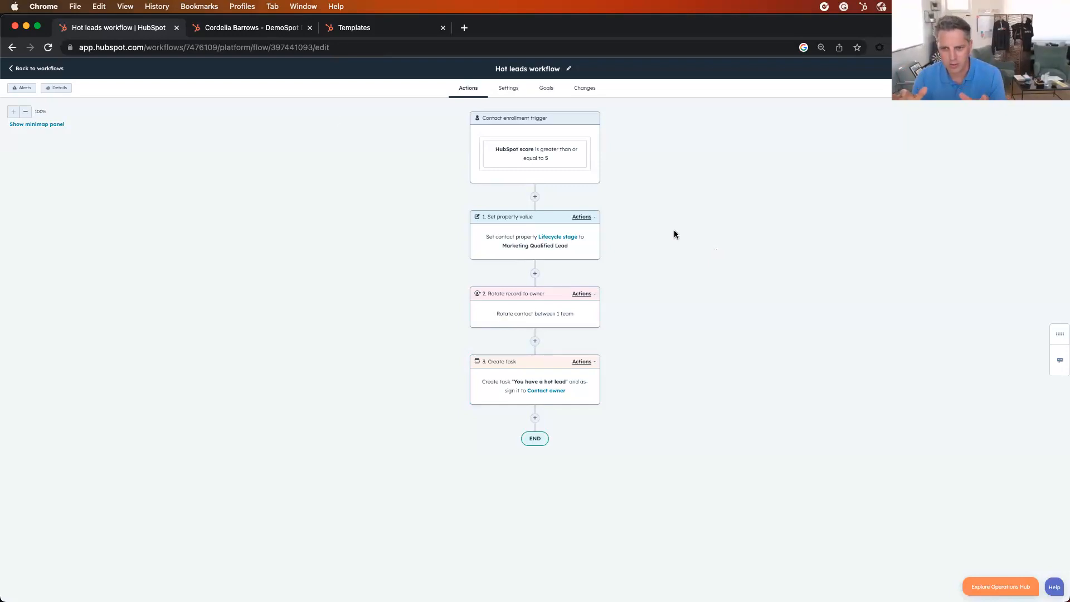
click(34, 68)
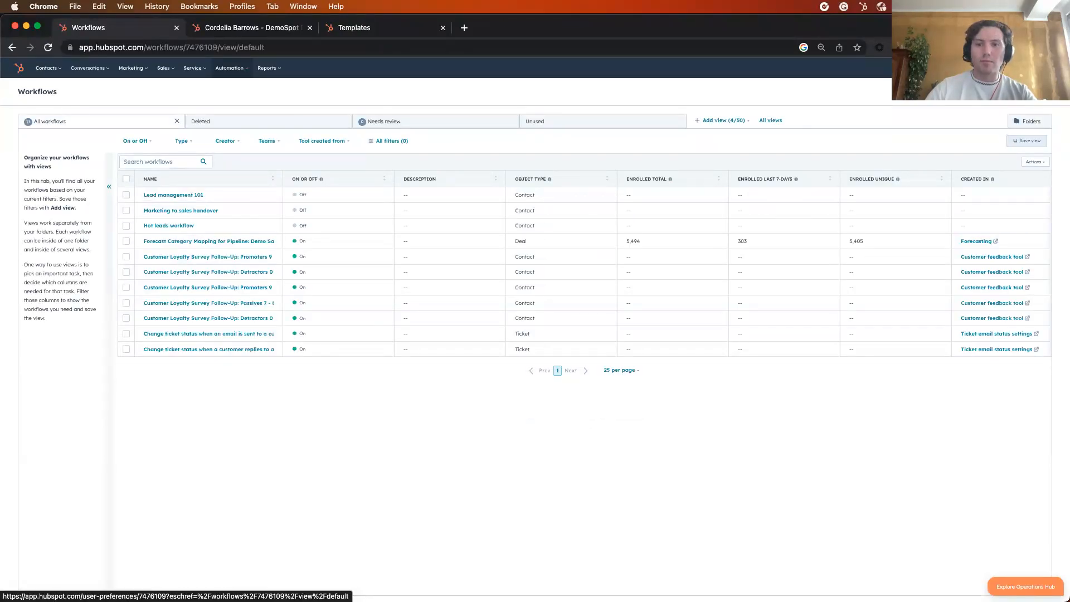
Open the connected apps in the account's integration settings and visit the App Marketplace from there
click(961, 68)
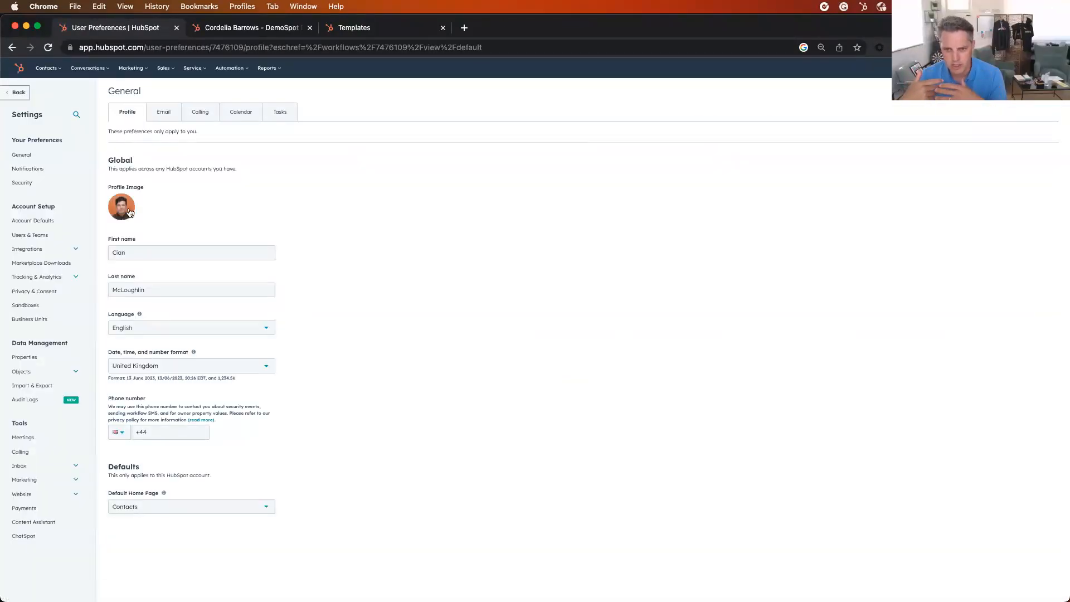
click(52, 251)
click(41, 267)
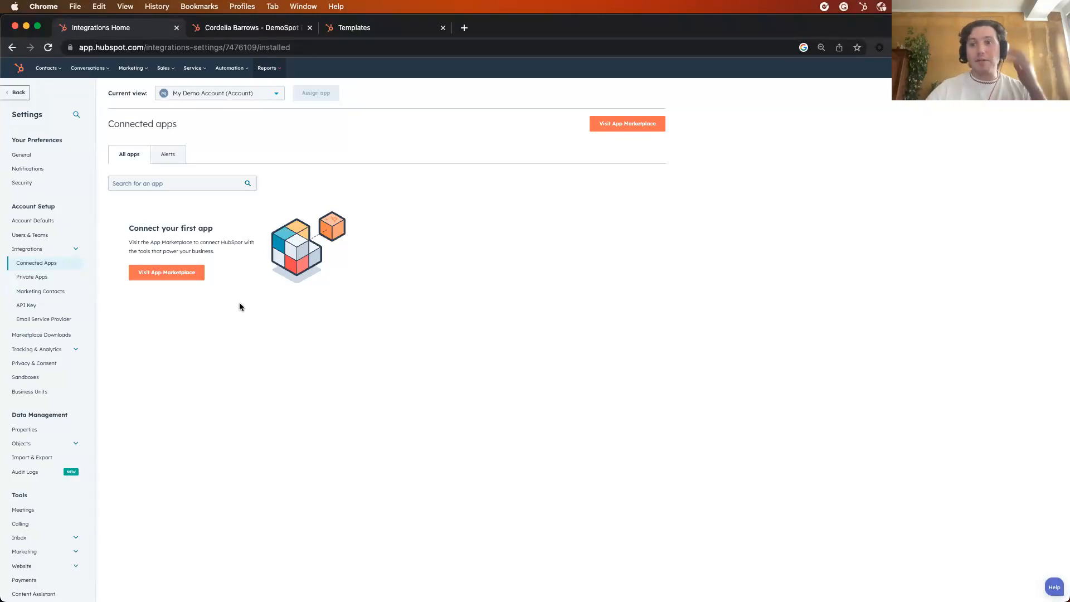
click(169, 276)
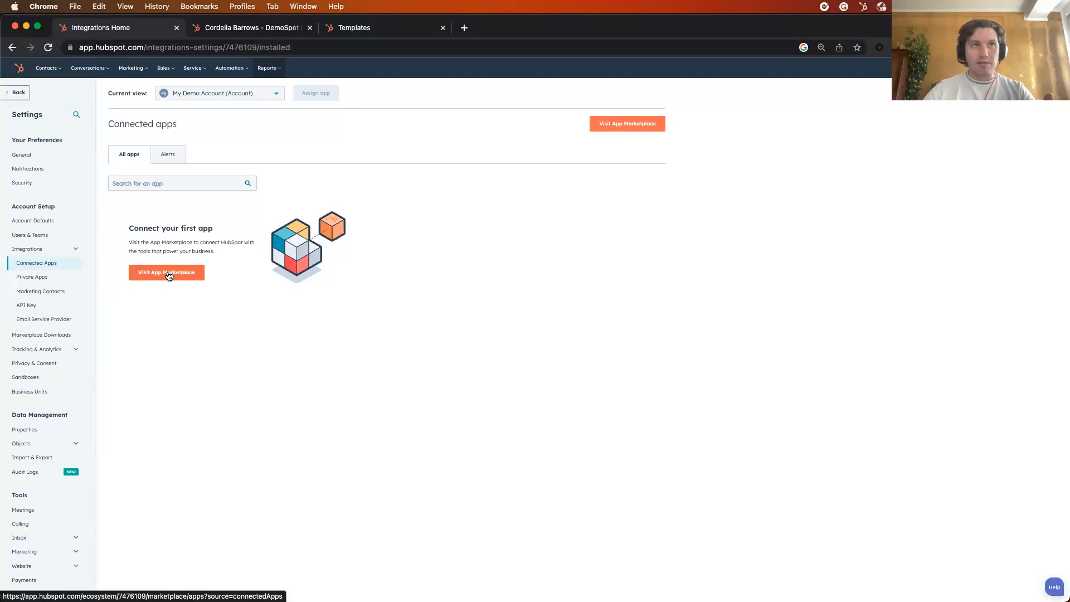
drag(169, 276, 178, 314)
super+click(183, 274)
click(482, 28)
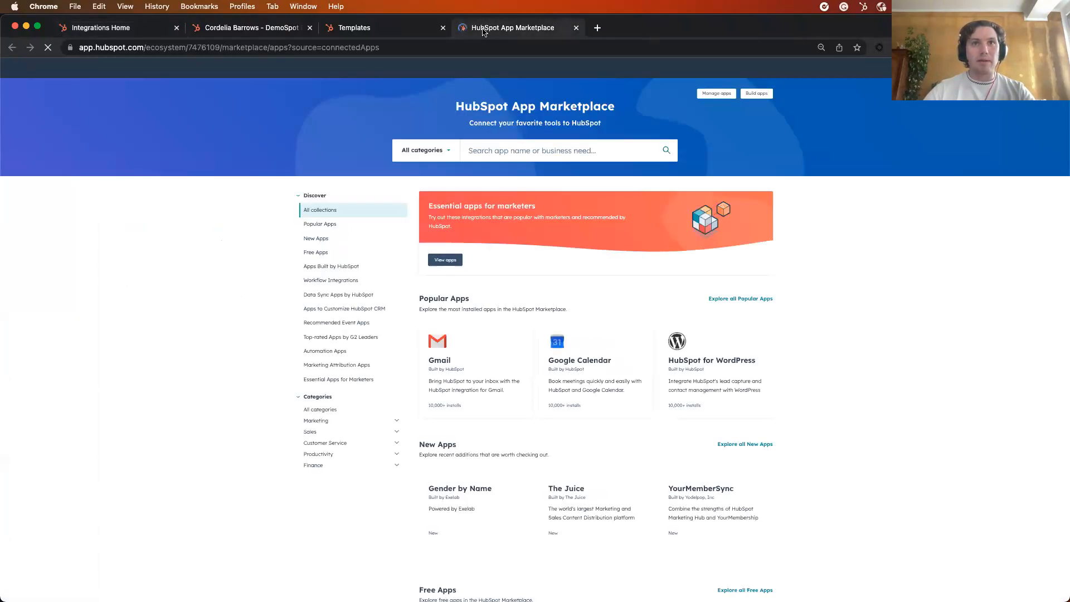
Examine the App Marketplace collections, from the popular apps down to the top-rated apps by G2 leaders
scroll(268, 223, down, 1)
scroll(800, 310, down, 2)
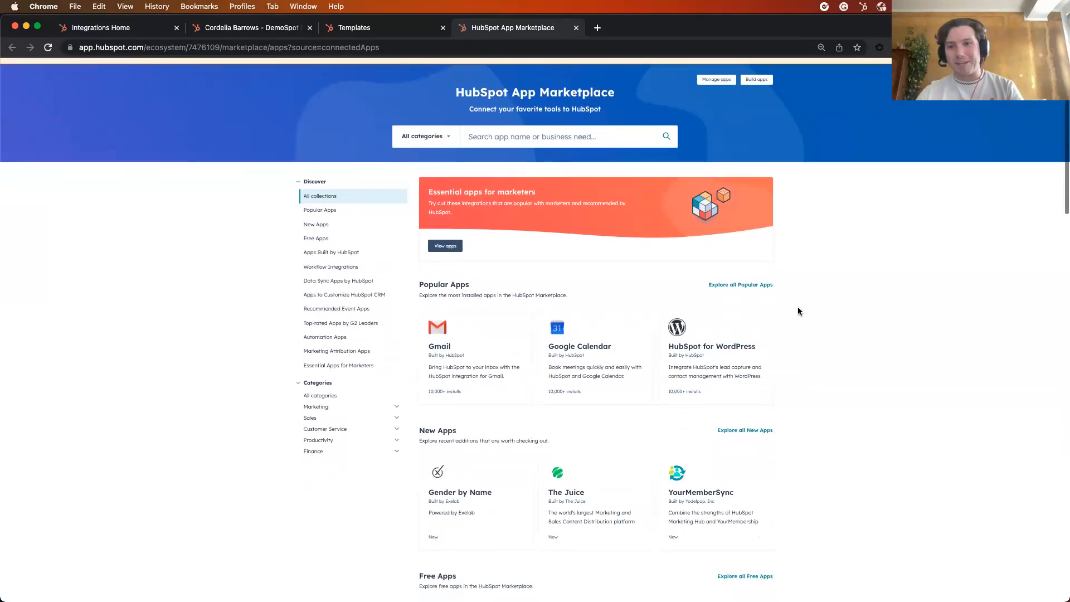
scroll(794, 296, down, 5)
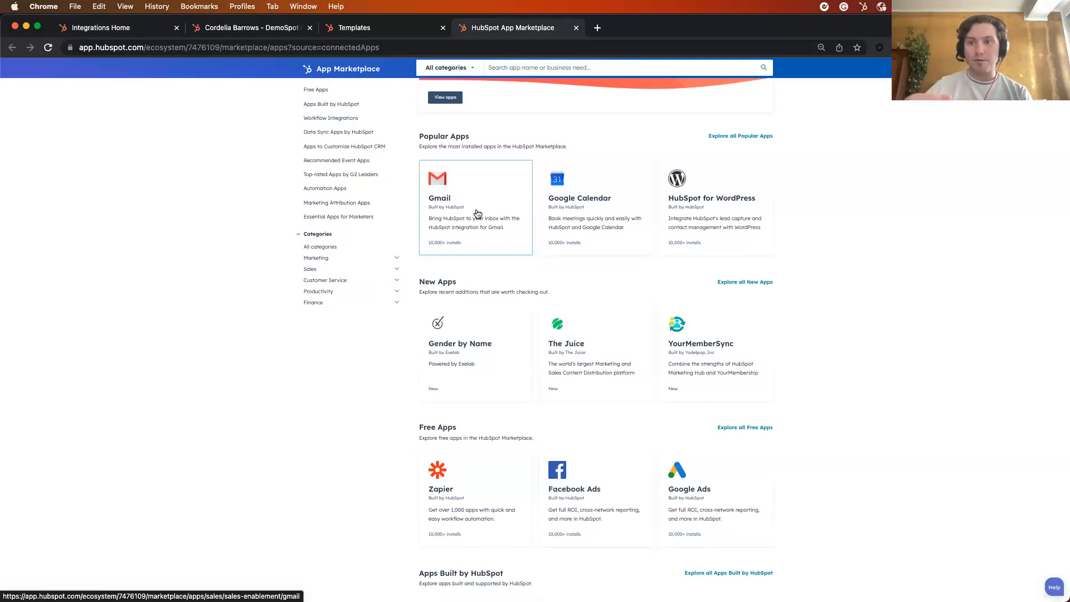
scroll(478, 214, down, 4)
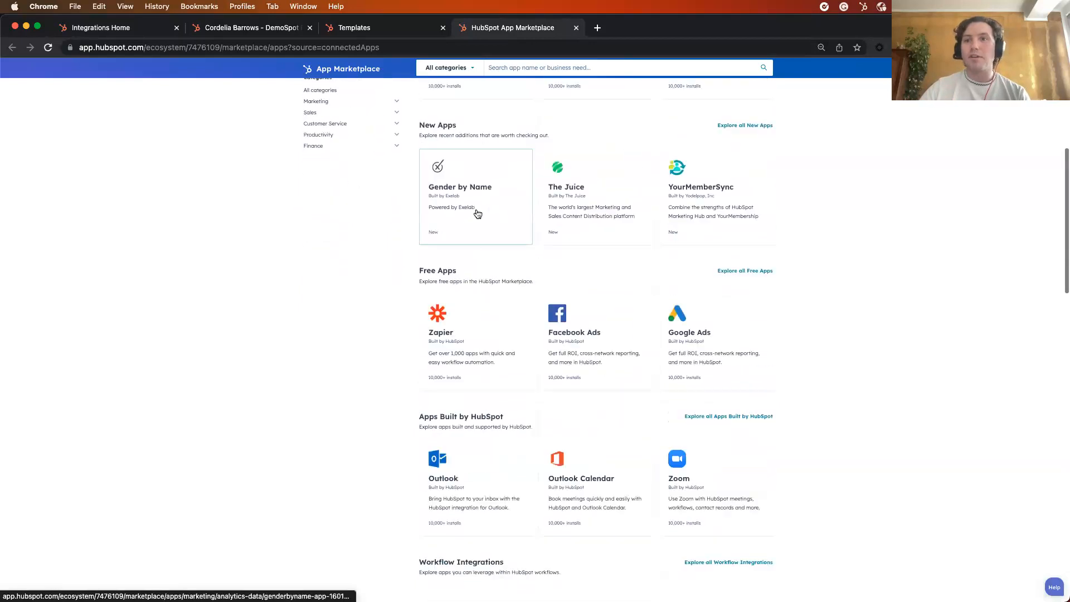
scroll(399, 248, down, 2)
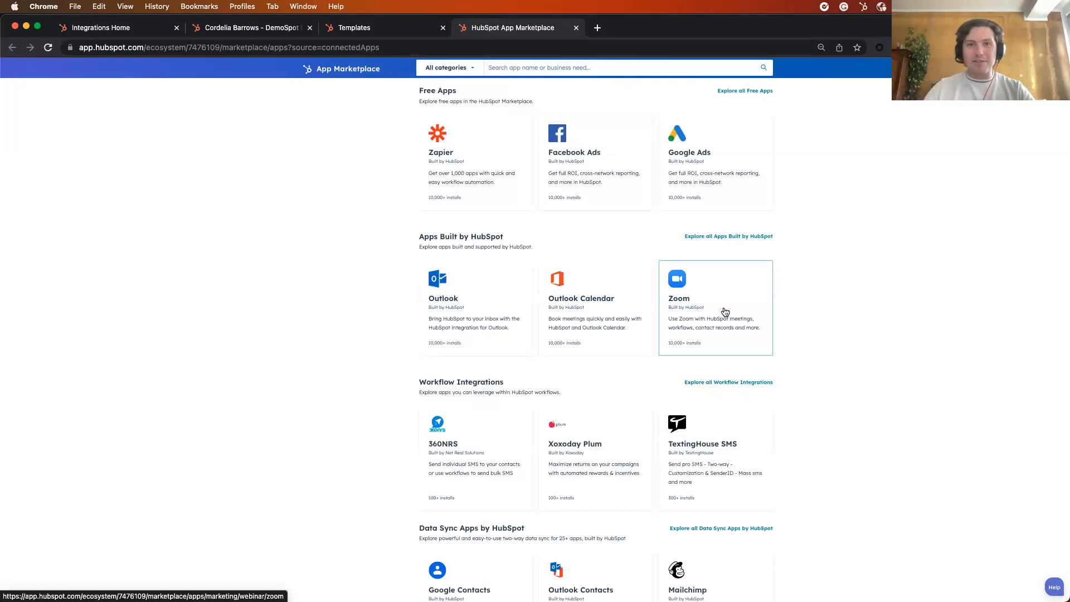
scroll(777, 336, down, 5)
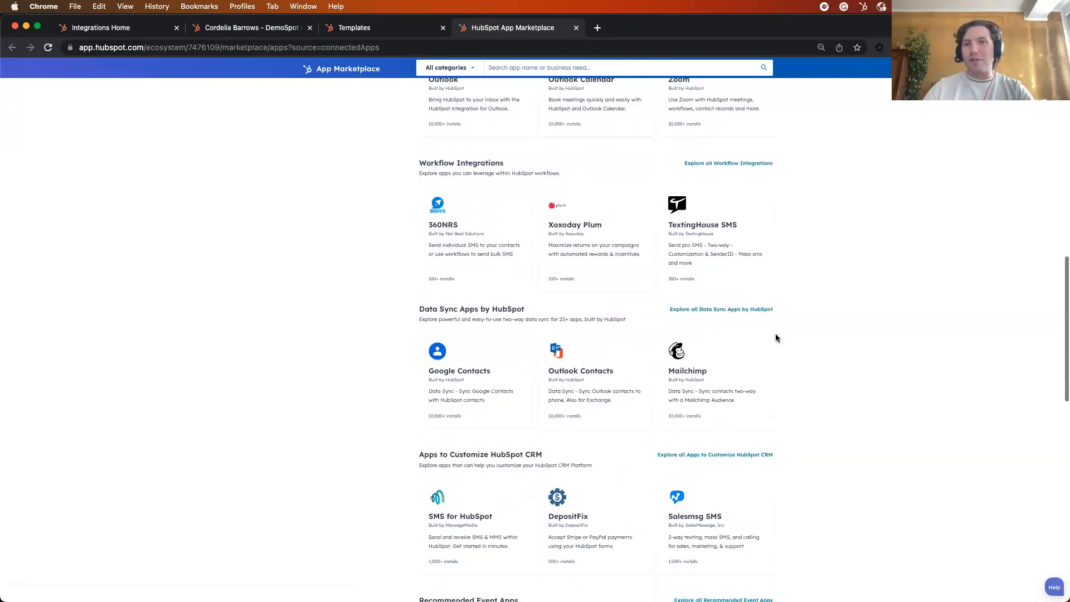
scroll(776, 337, down, 4)
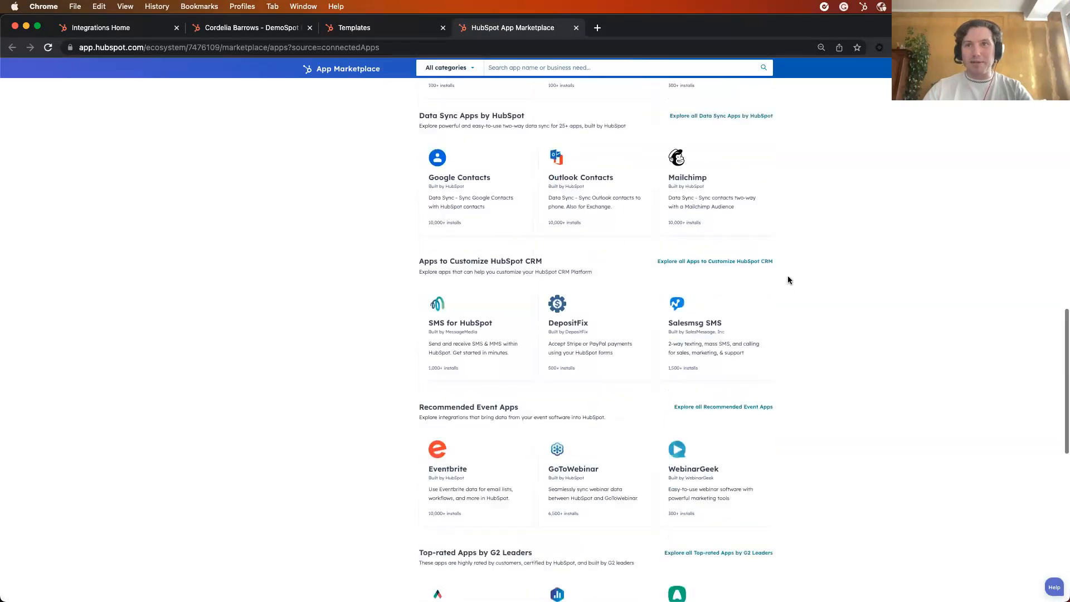
scroll(789, 280, down, 1)
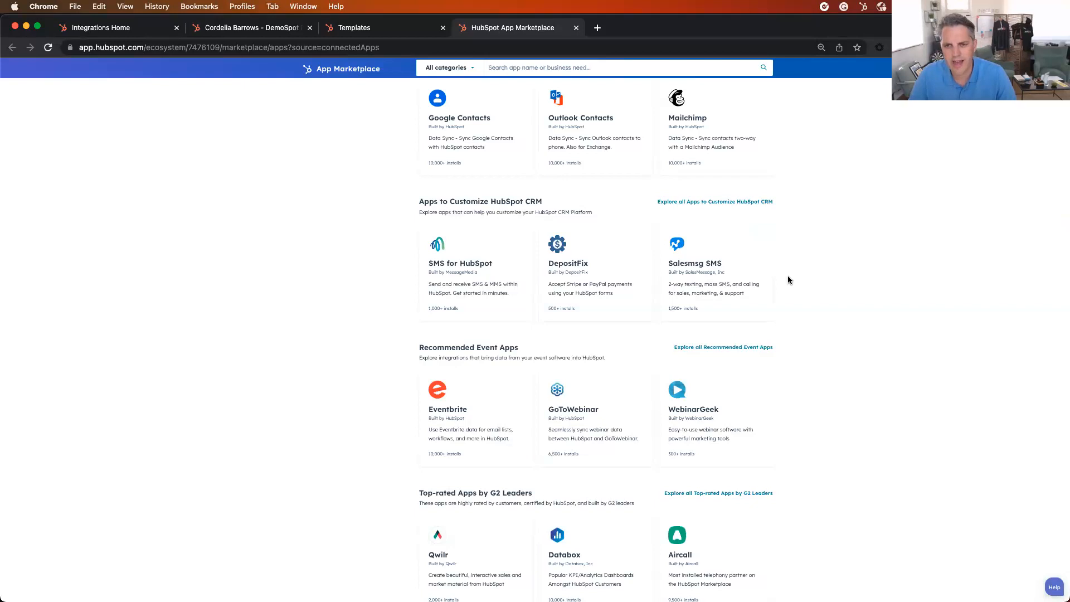
scroll(787, 280, up, 20)
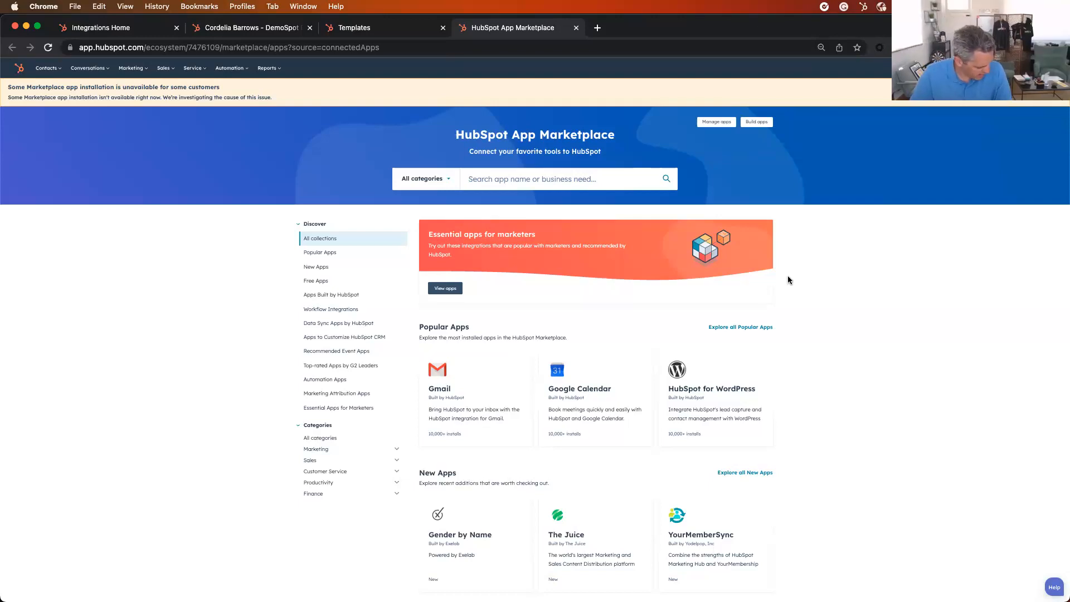
Return to the workflow list and open the Marketing to sales handover workflow
click(230, 68)
click(242, 109)
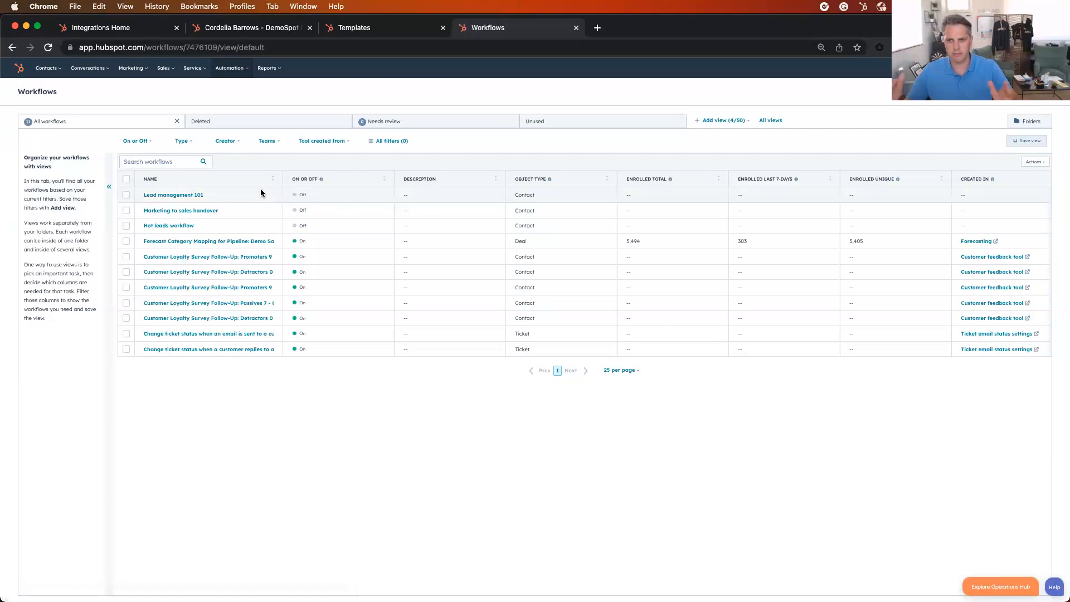
mouse_move(246, 210)
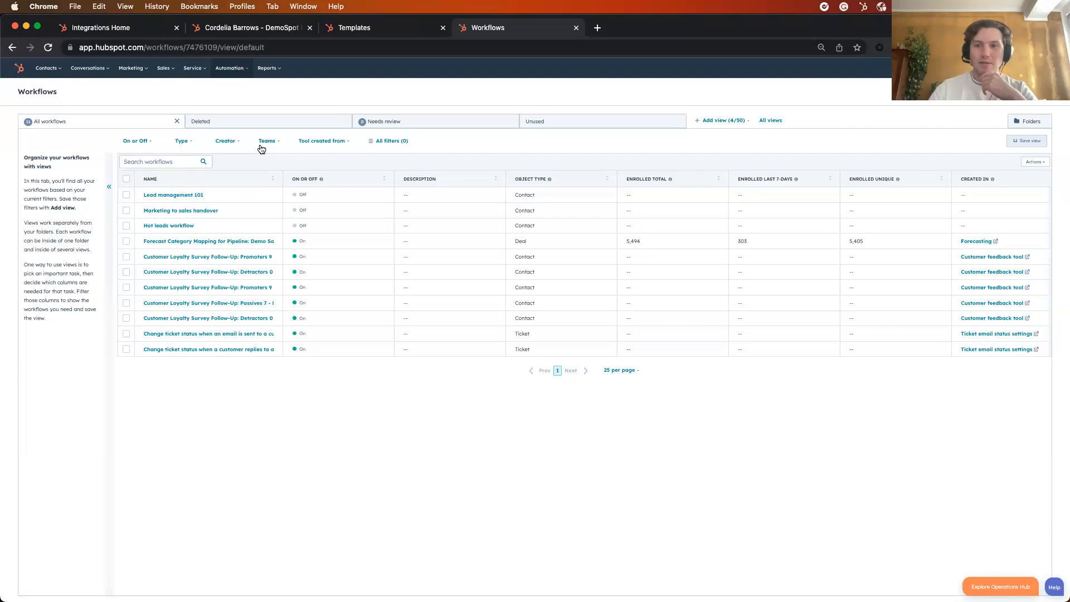
click(165, 212)
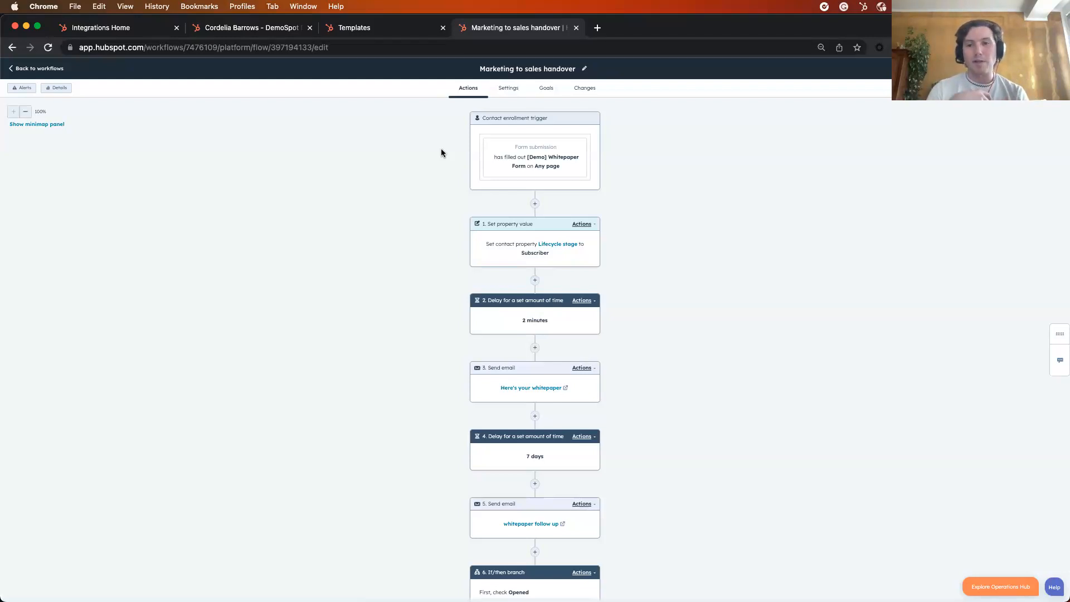
Examine the handover workflow's first actions, opening the settings of the "Here's your whitepaper" and "whitepaper follow up" email actions
scroll(442, 153, down, 1)
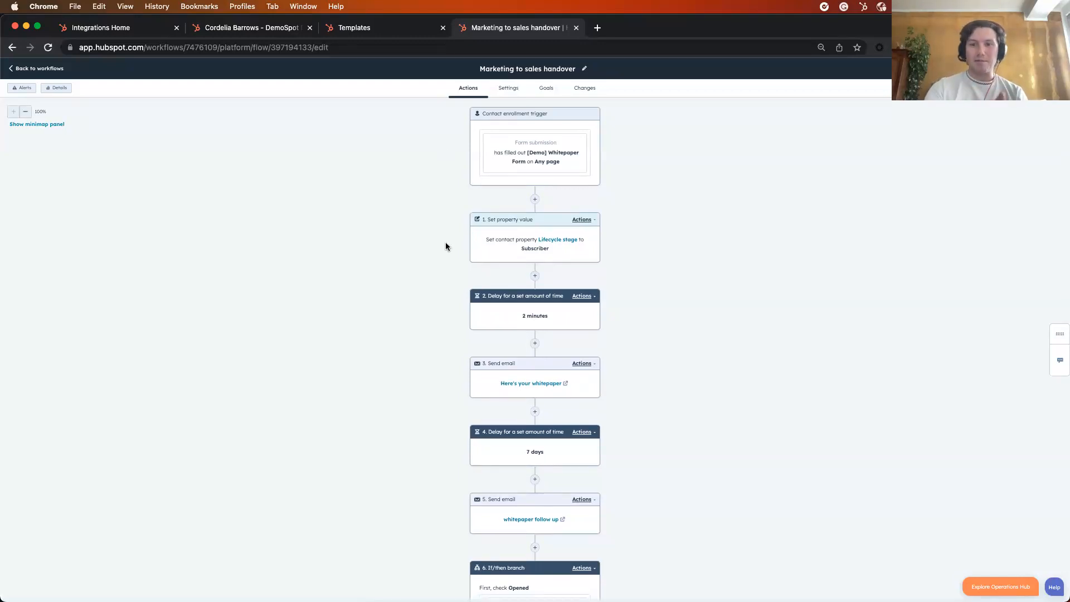
scroll(446, 246, down, 4)
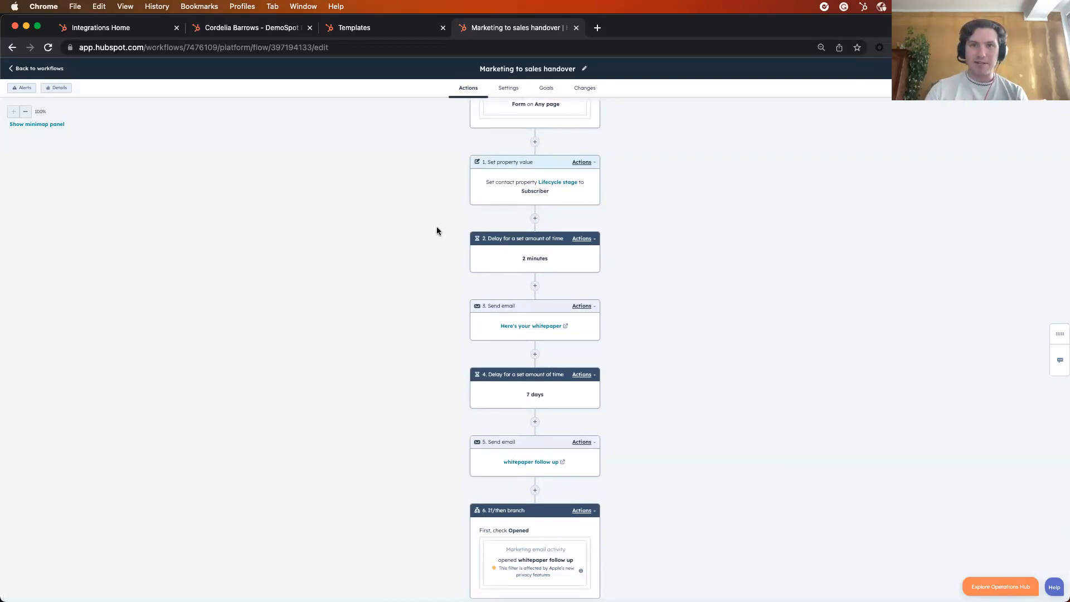
scroll(437, 230, down, 3)
click(480, 290)
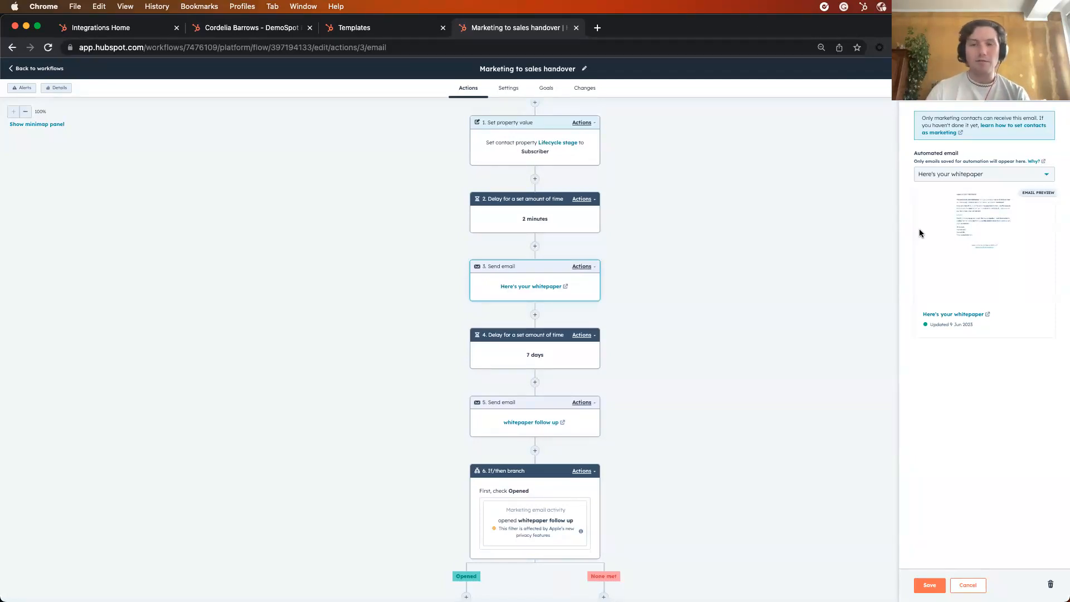
scroll(654, 267, down, 1)
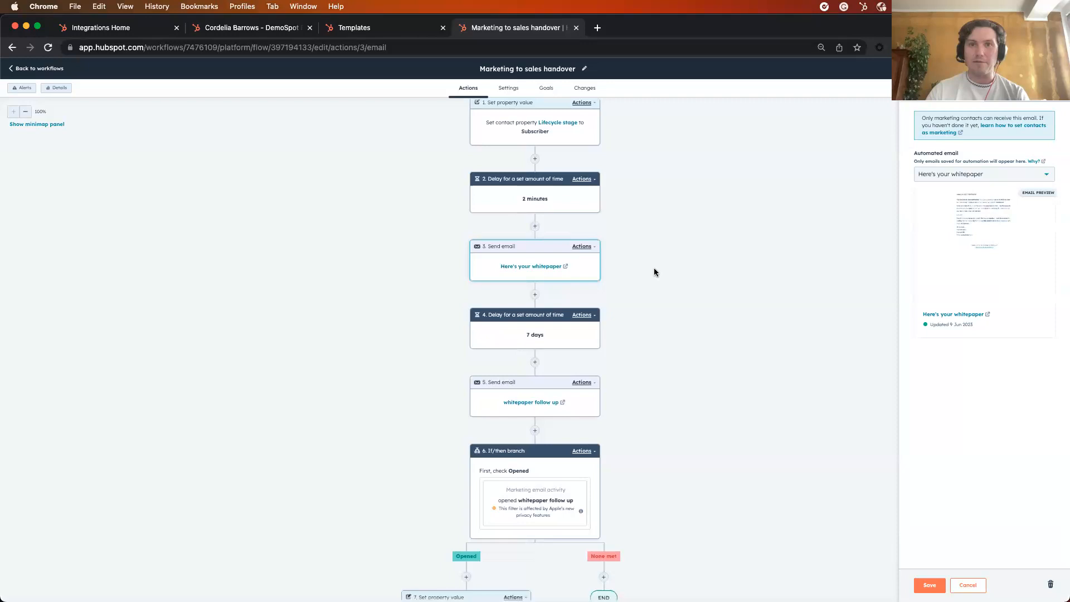
scroll(630, 290, down, 1)
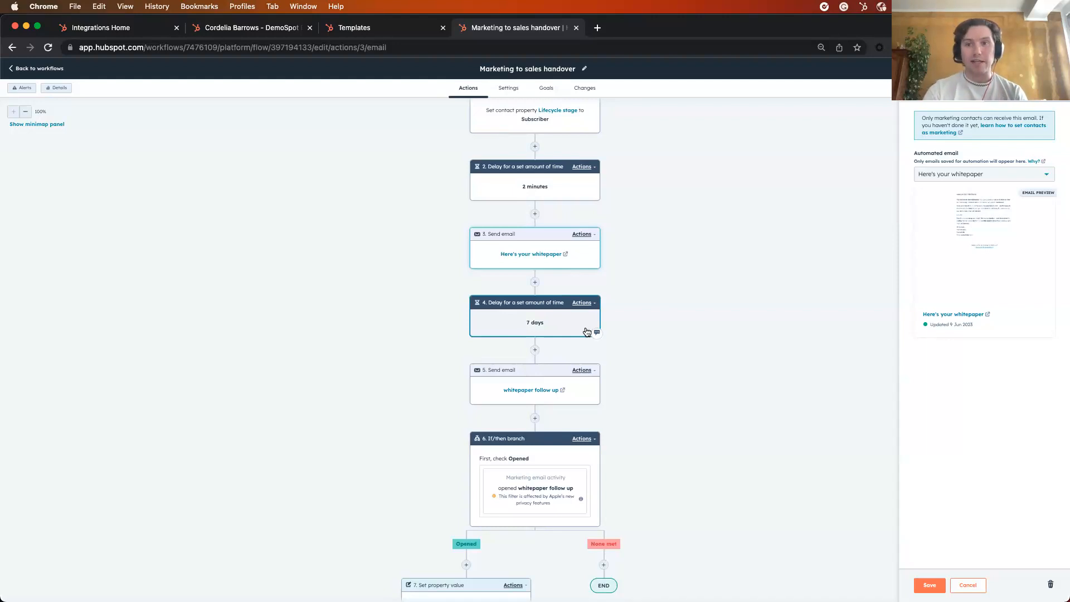
scroll(463, 352, down, 1)
click(485, 375)
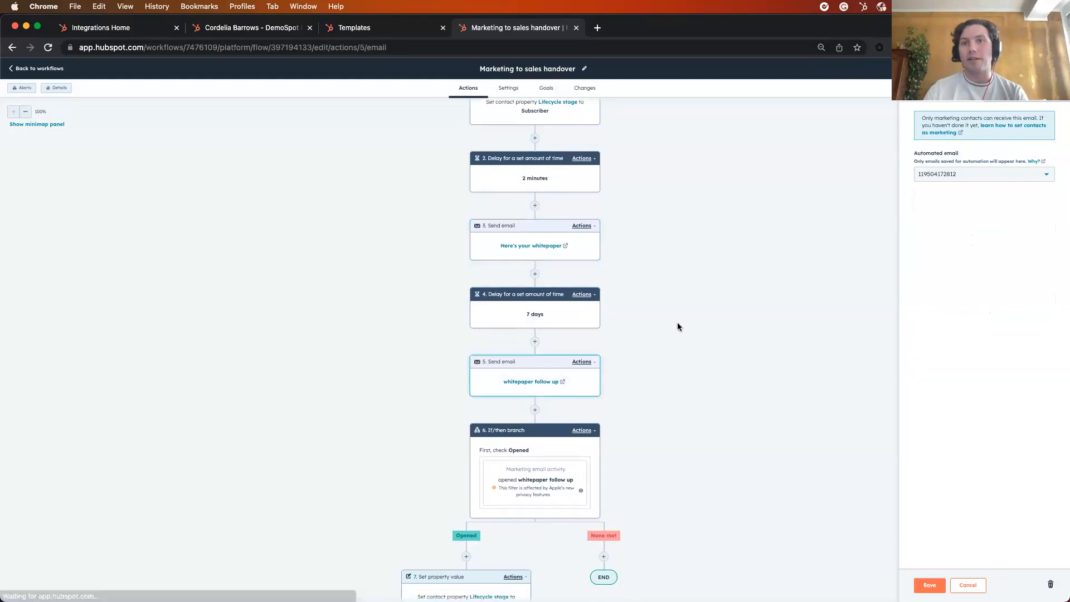
Examine the If/then branch on the follow-up email and the actions under its Opened path
scroll(657, 310, down, 1)
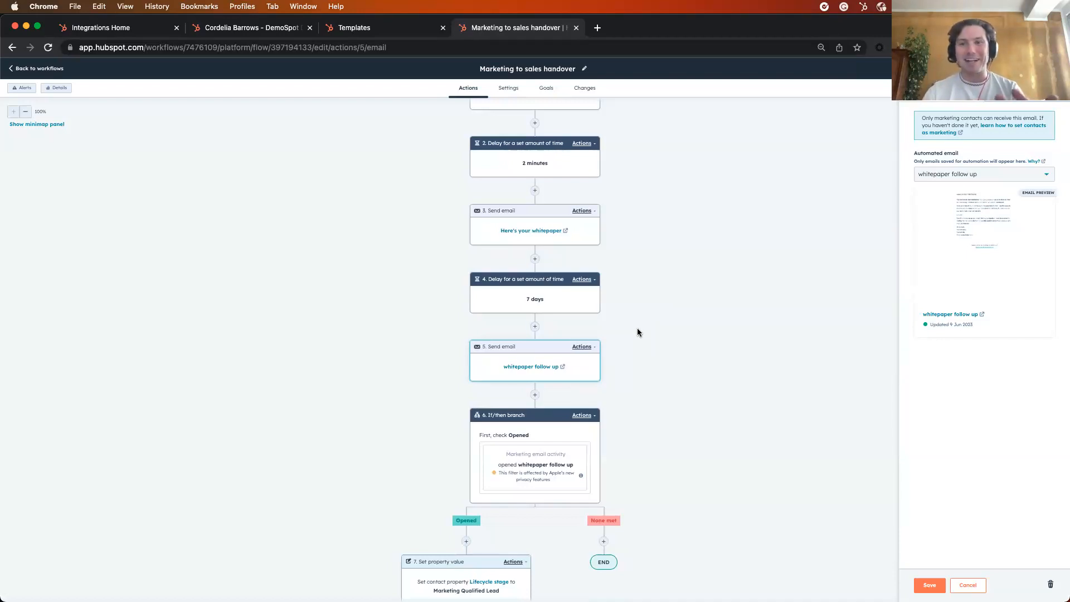
scroll(638, 330, down, 1)
scroll(638, 333, down, 1)
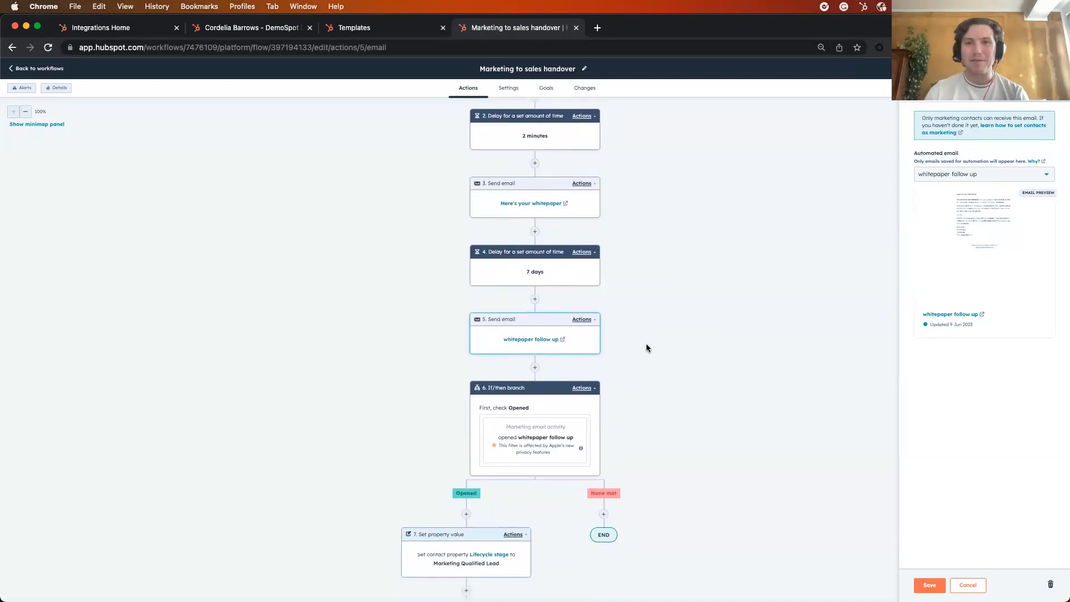
scroll(646, 348, down, 1)
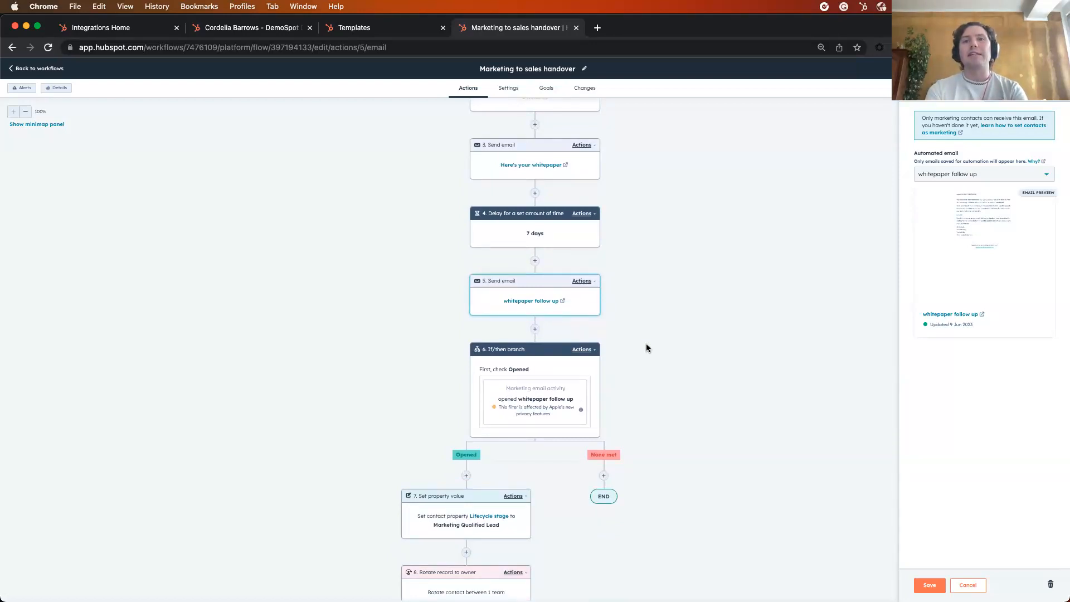
scroll(647, 348, down, 2)
scroll(656, 313, down, 2)
scroll(656, 313, down, 1)
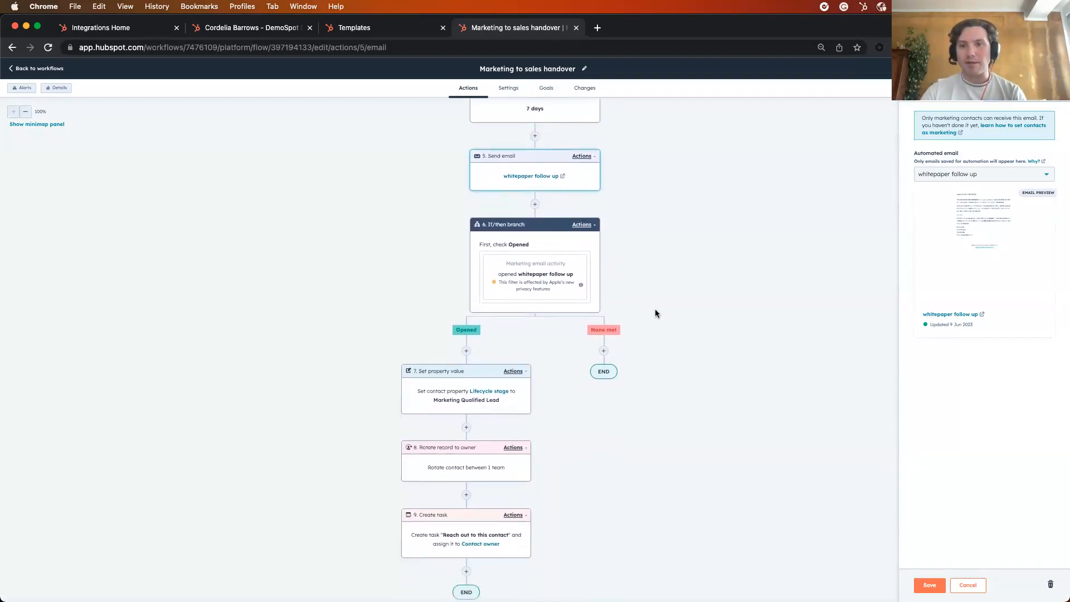
scroll(651, 323, down, 1)
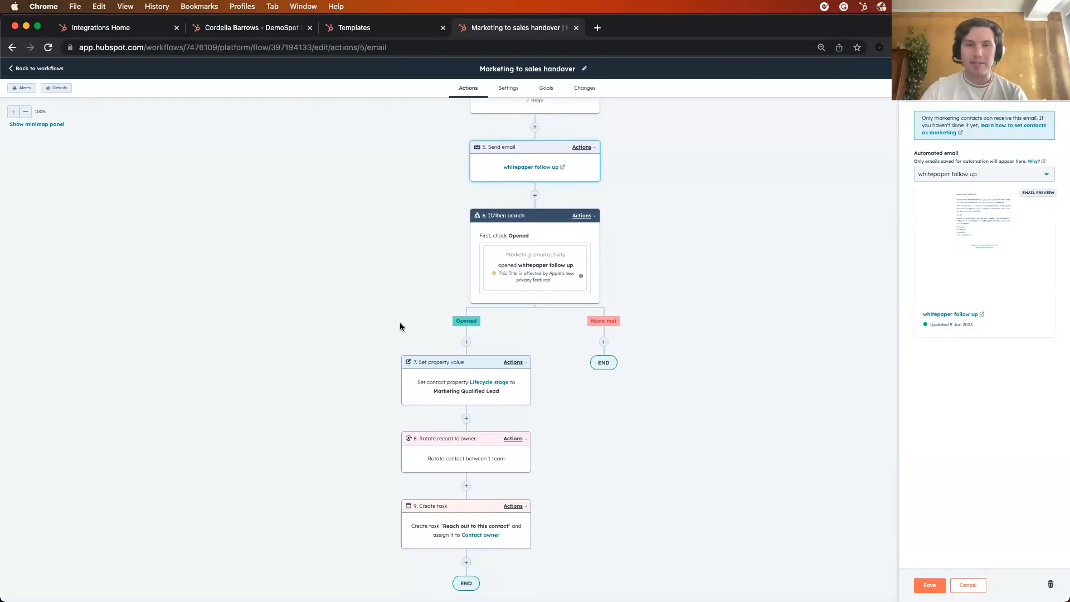
Examine the settings of the "Reach out to this contact" task action at the end of the Opened path, and close them
scroll(396, 324, down, 1)
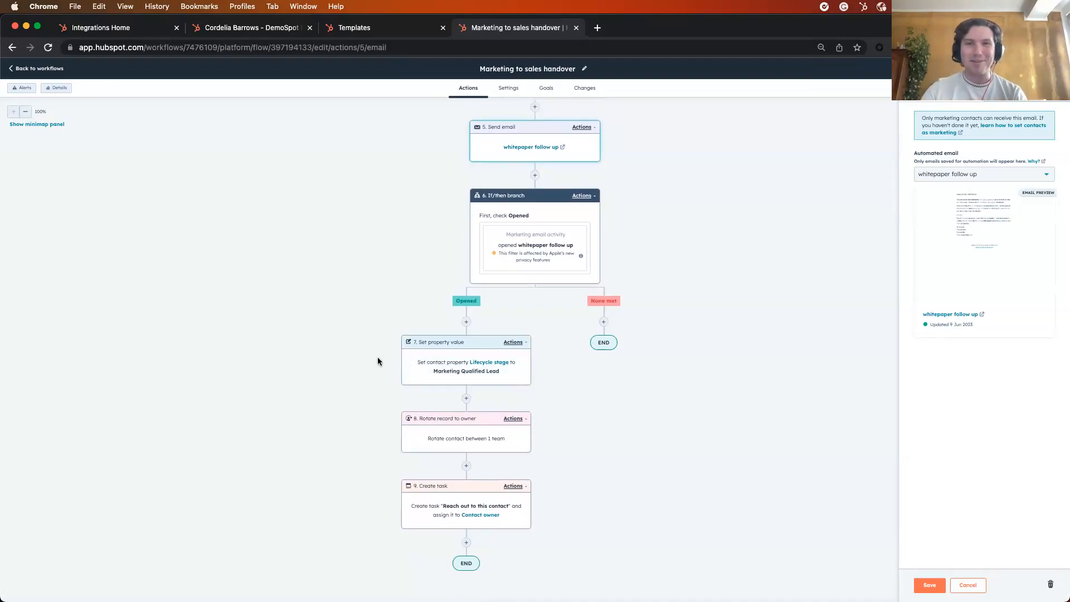
scroll(376, 357, down, 3)
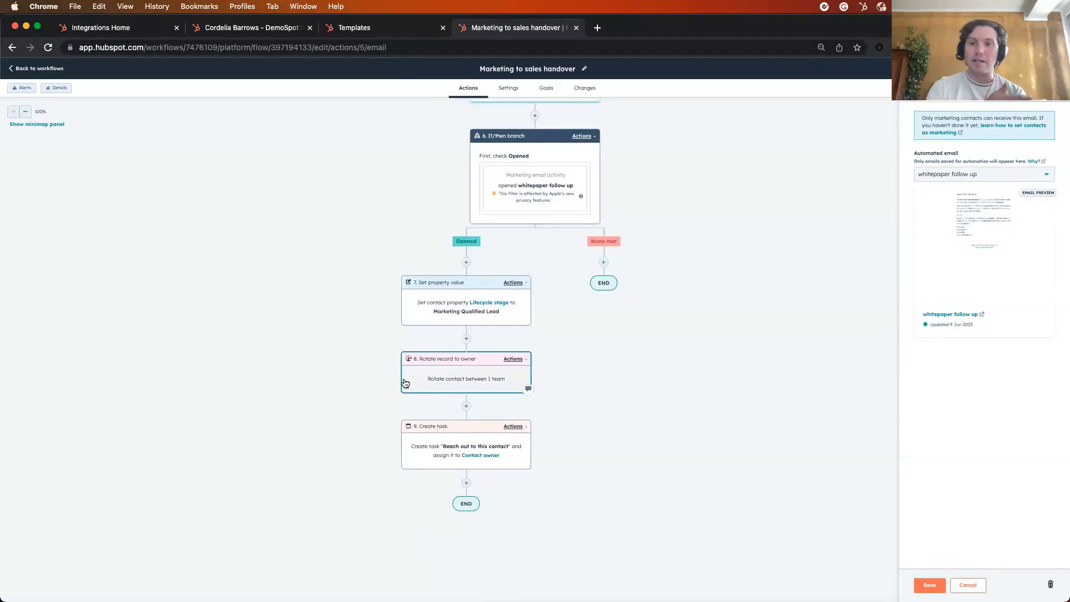
click(420, 453)
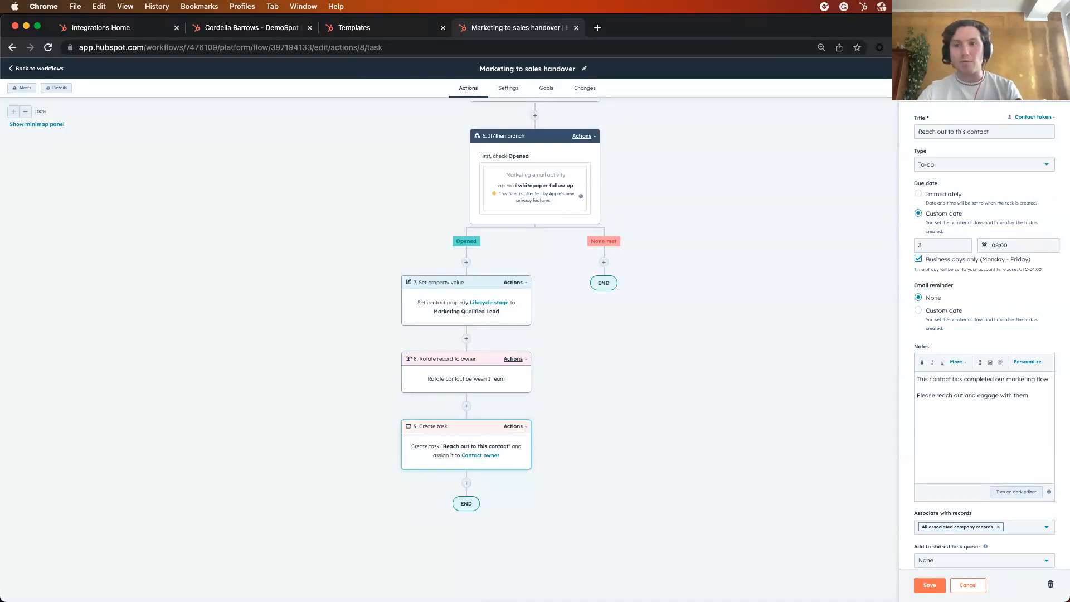
click(1054, 73)
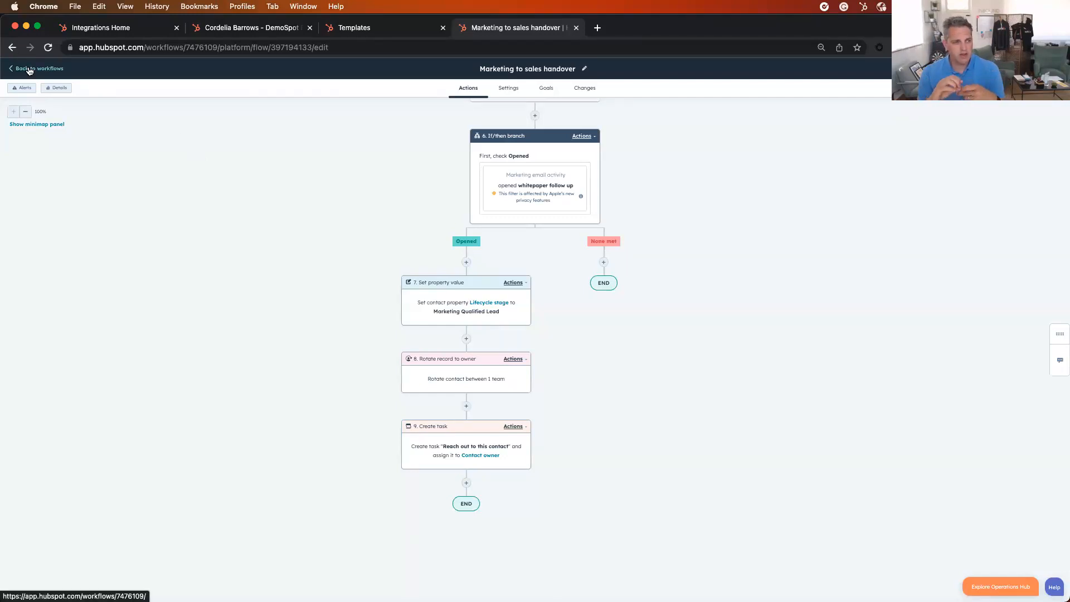
Try to insert a Send email action after the whitepaper follow up email, using a newly created email
scroll(320, 284, up, 1)
scroll(320, 283, up, 10)
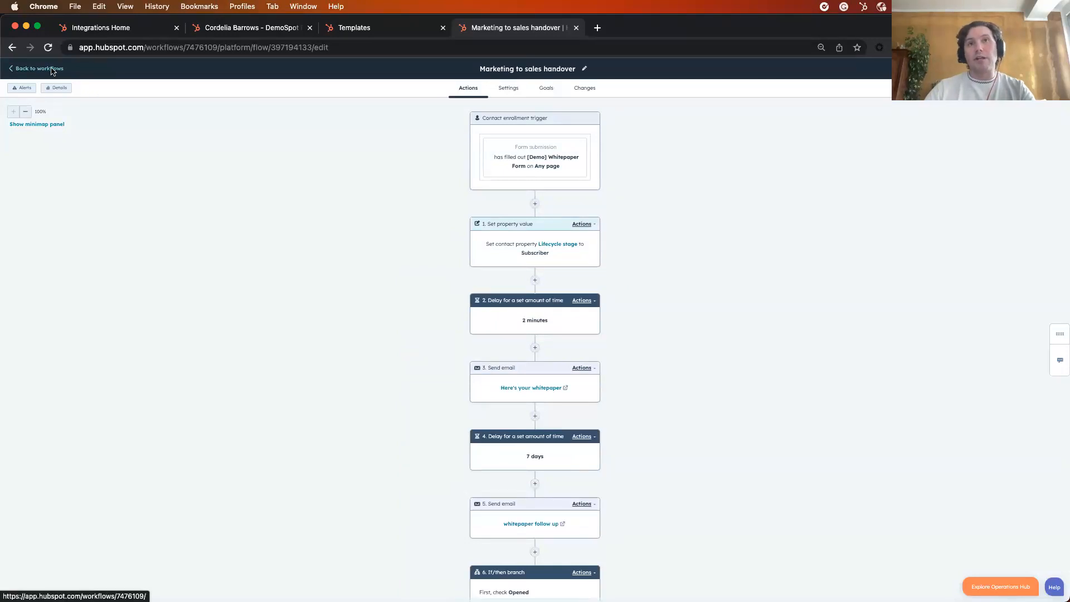
scroll(560, 271, down, 1)
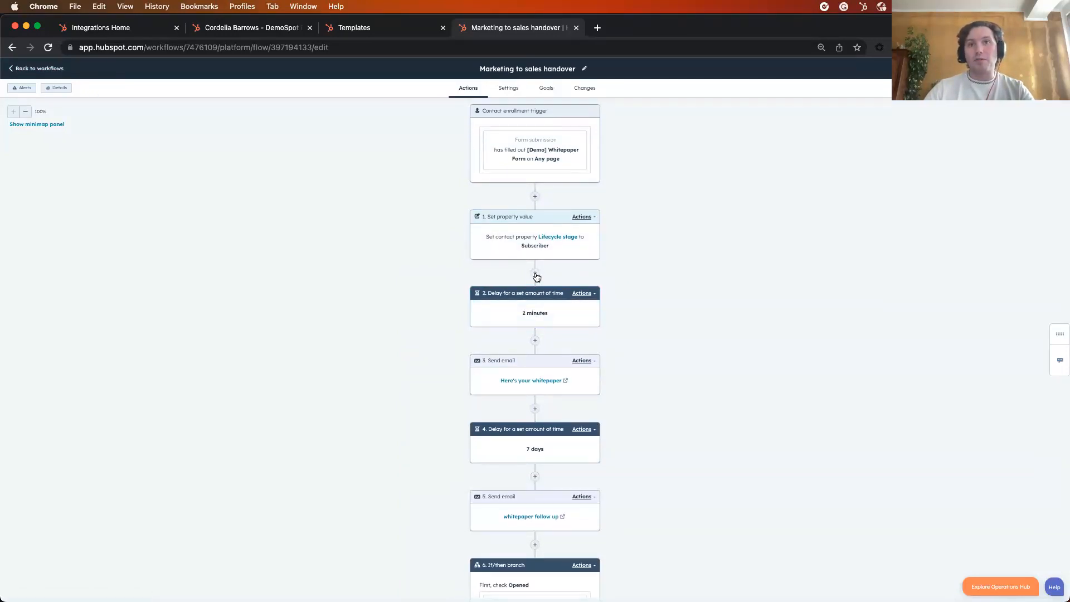
scroll(543, 343, down, 10)
click(535, 363)
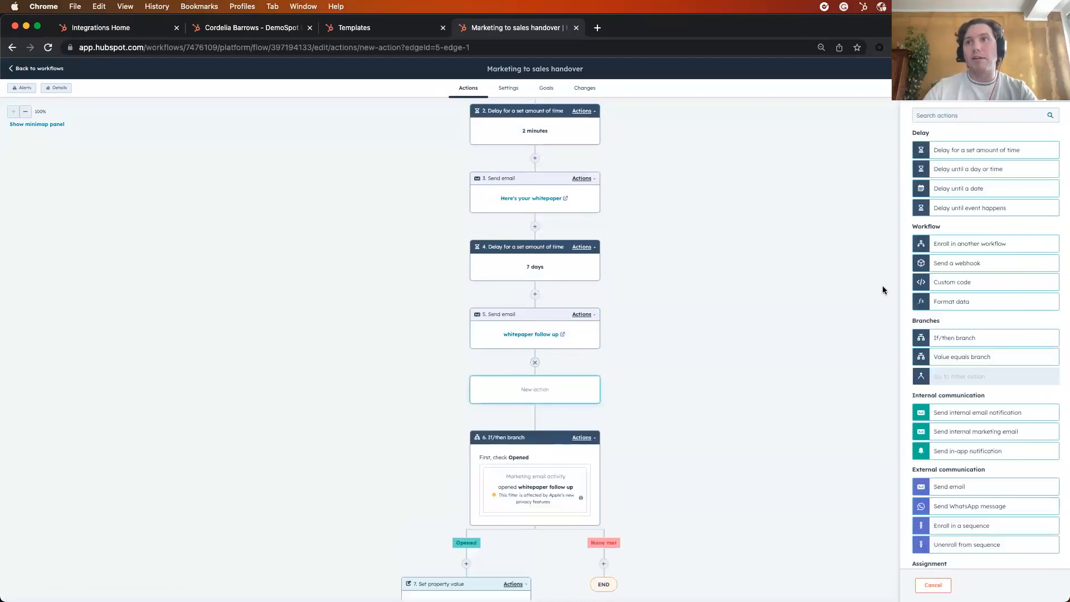
click(972, 485)
click(1006, 159)
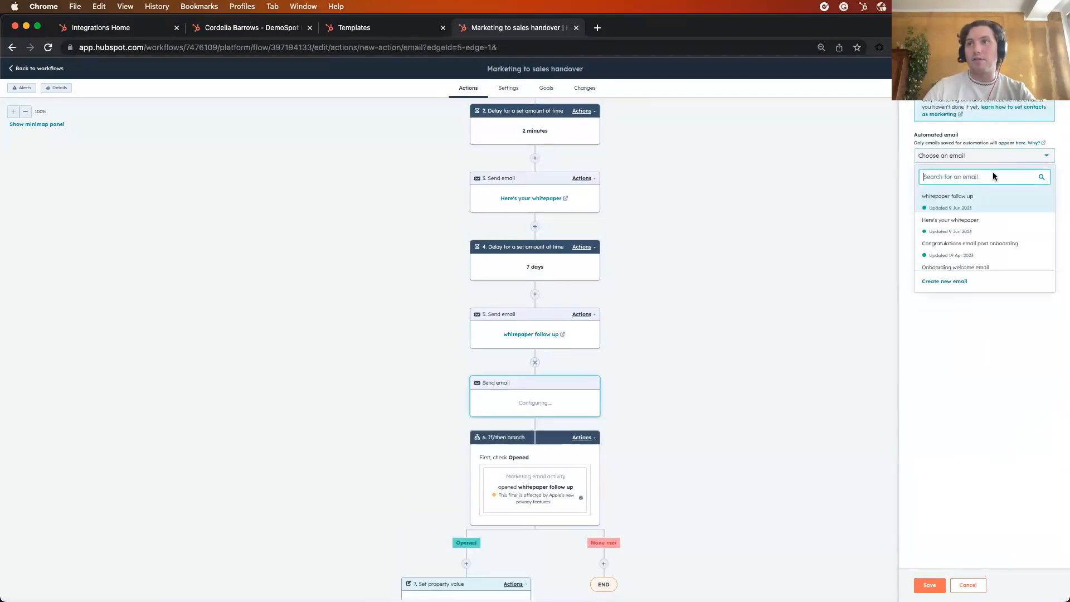
click(955, 281)
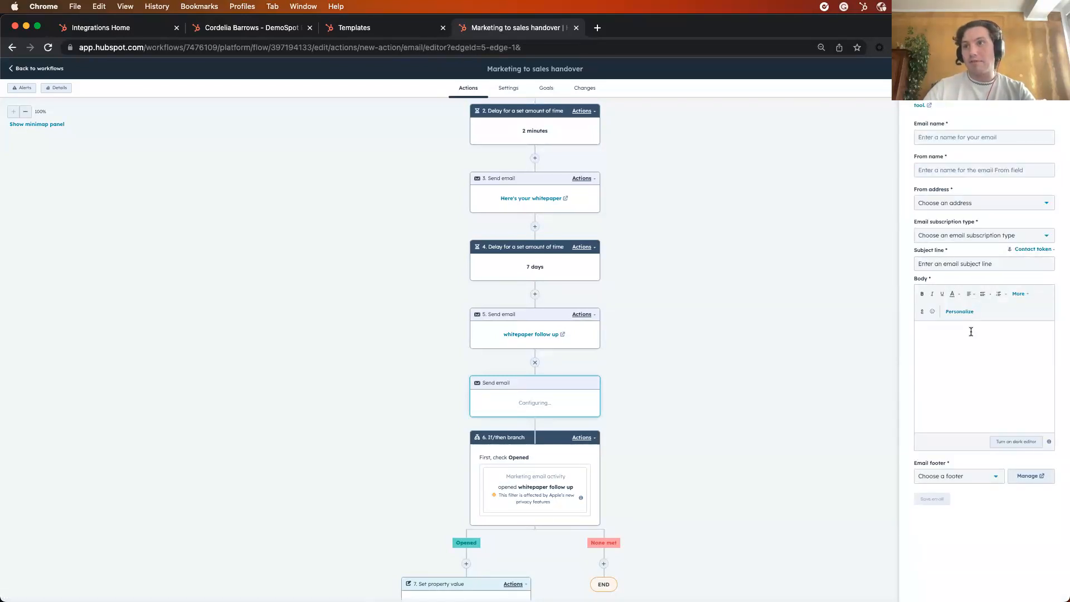
Leave the workflow and create an Automated marketing email from the Event Invitation template
click(48, 73)
mouse_move(132, 71)
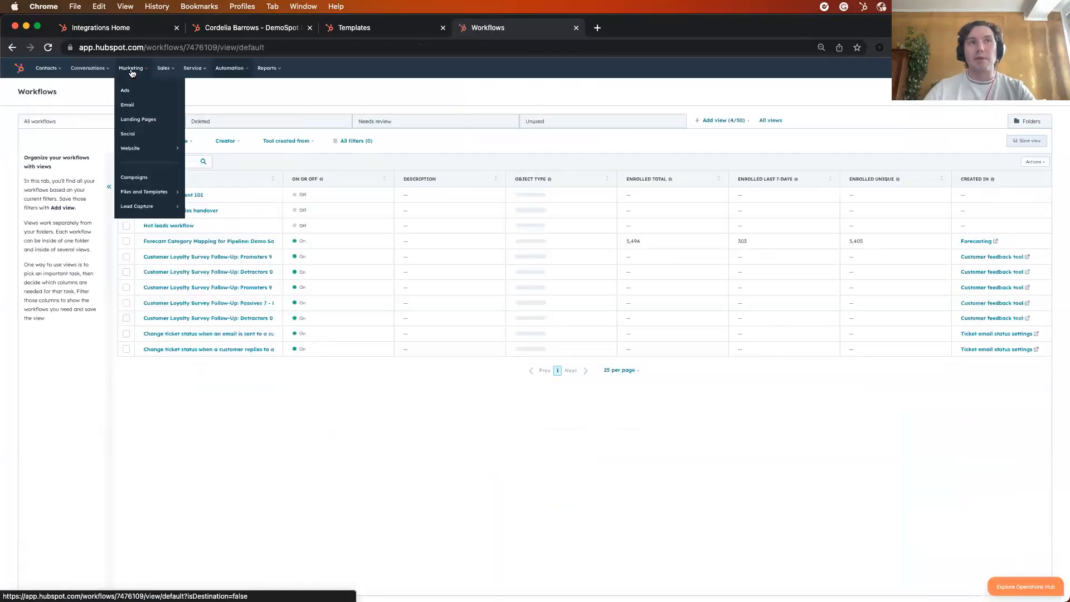
click(141, 107)
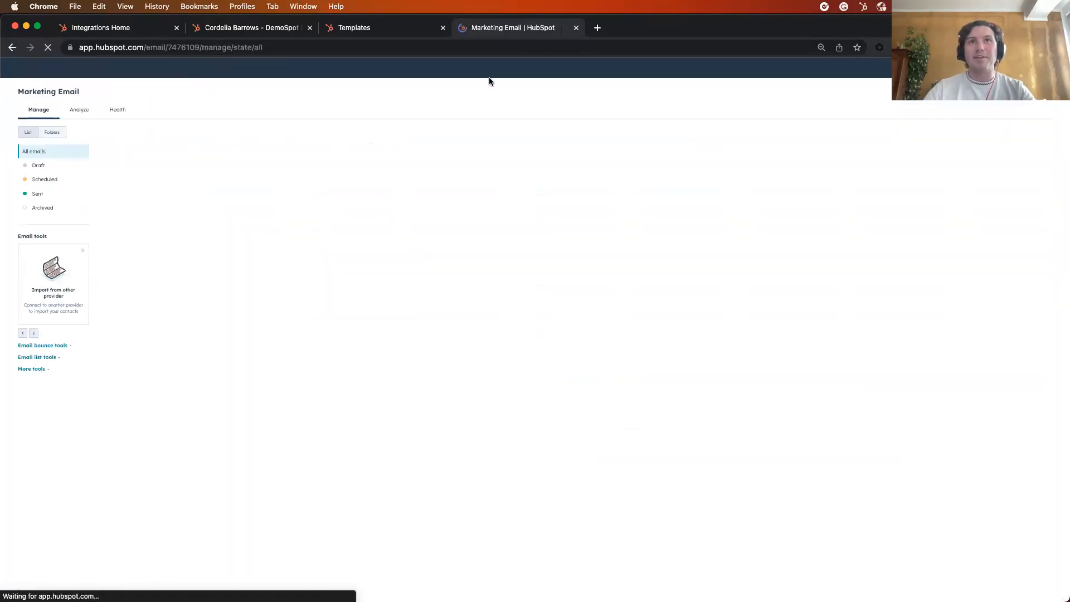
click(1030, 92)
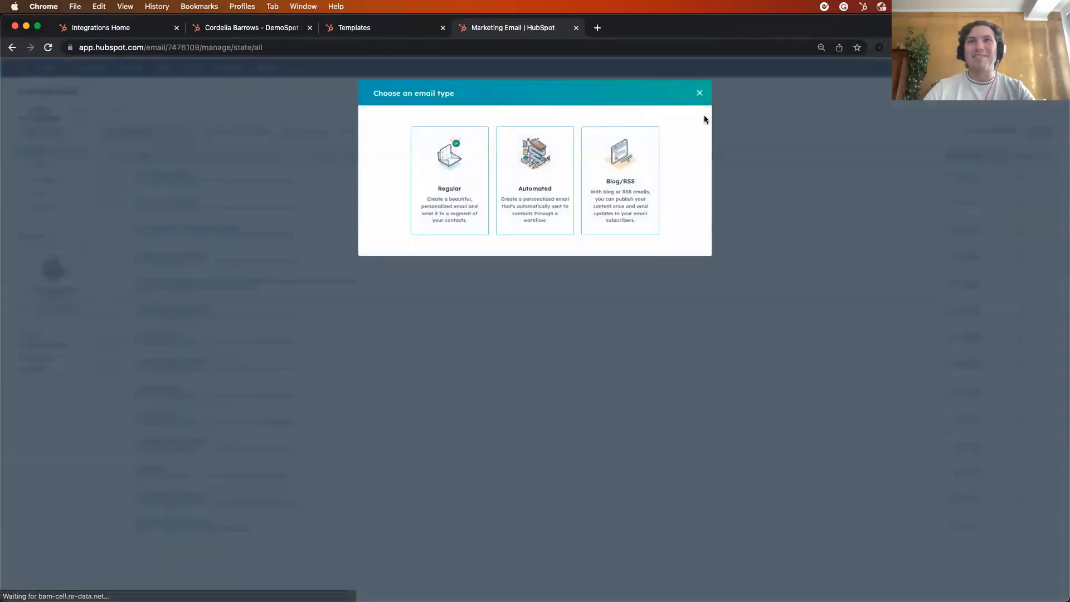
click(546, 171)
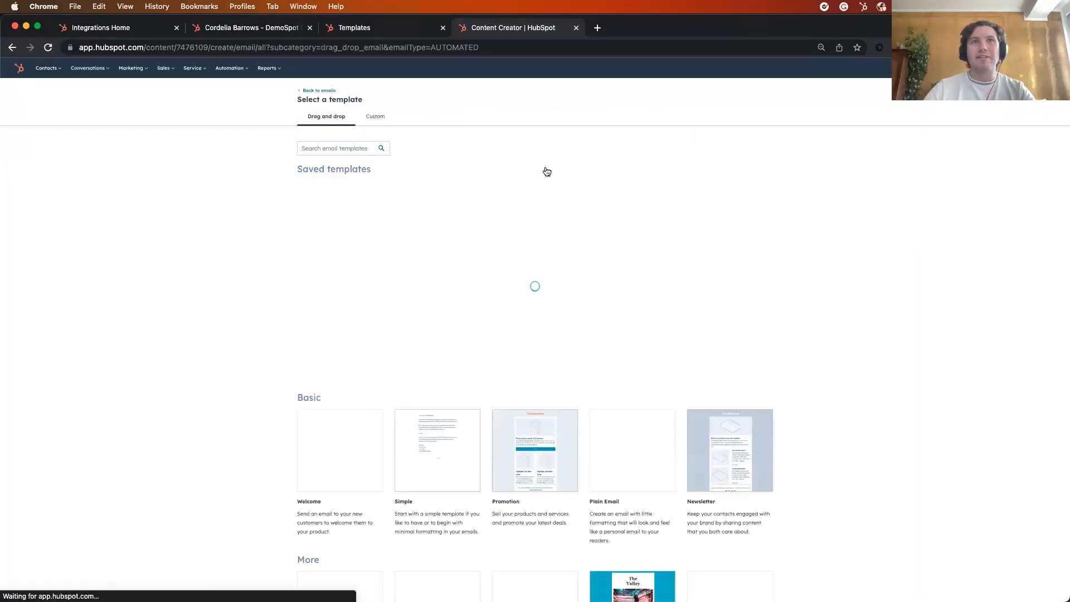
scroll(302, 208, down, 5)
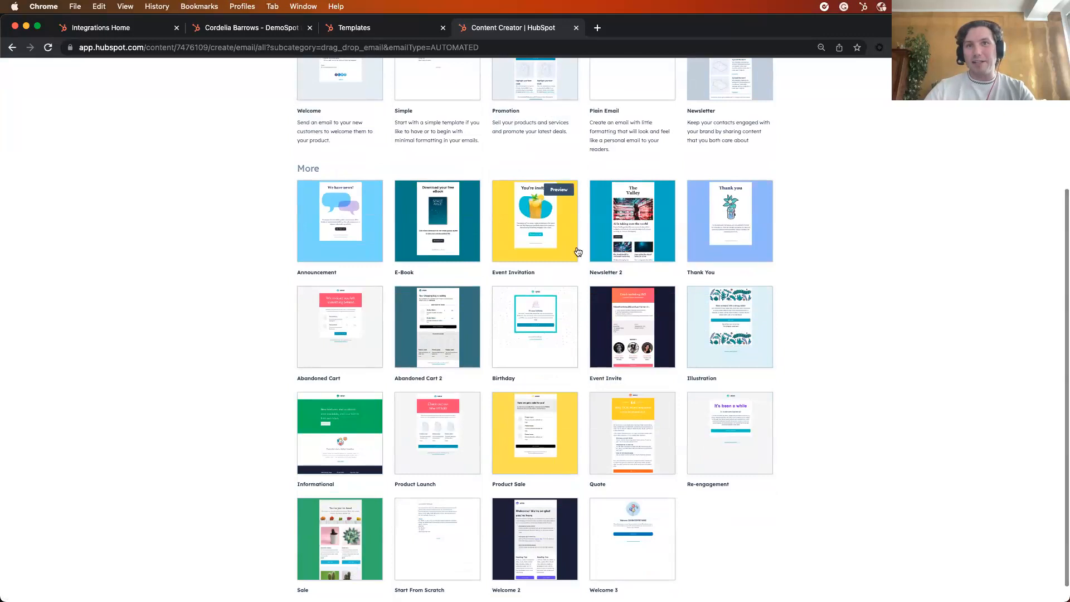
click(559, 241)
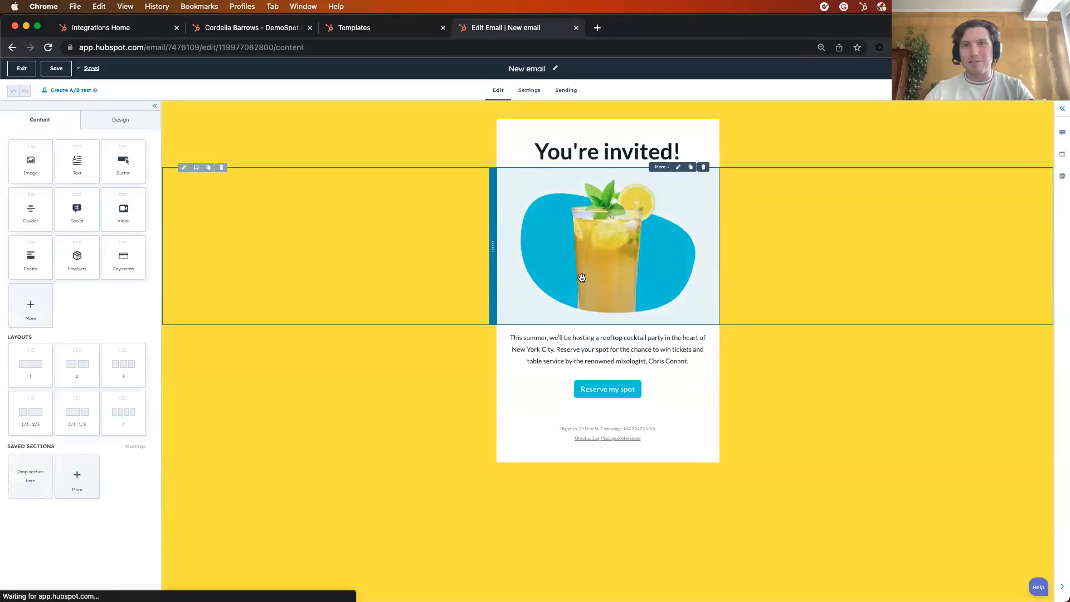
Replace the invitation email's body paragraph with "Hello" and finish editing the text
click(607, 353)
drag(691, 362, 500, 335)
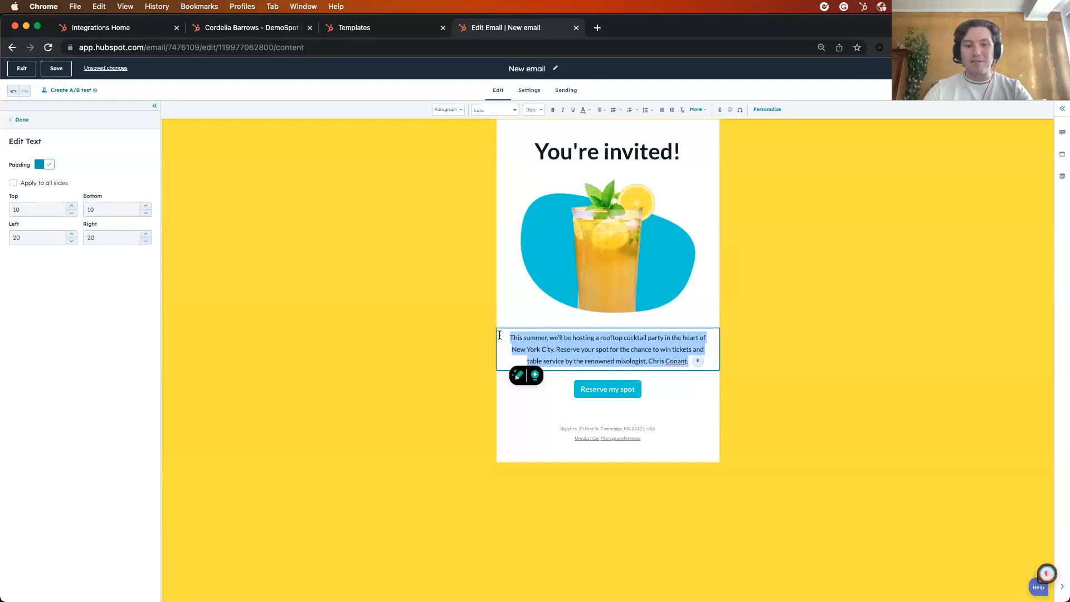
text(Hello)
click(735, 372)
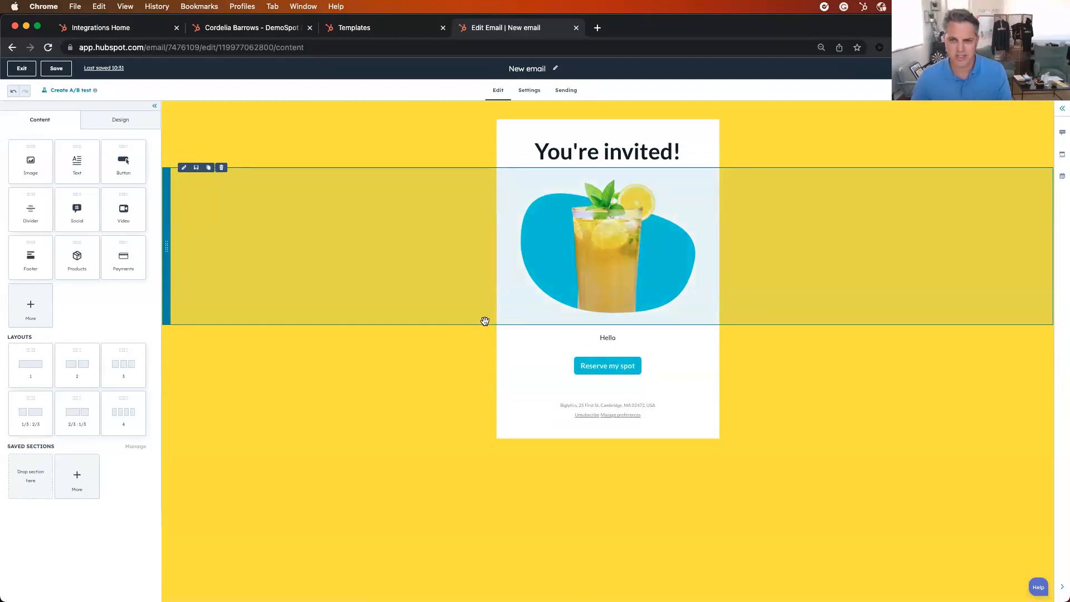
Open the Future Manager's record from the contacts list and examine the details of its page view activity
click(124, 31)
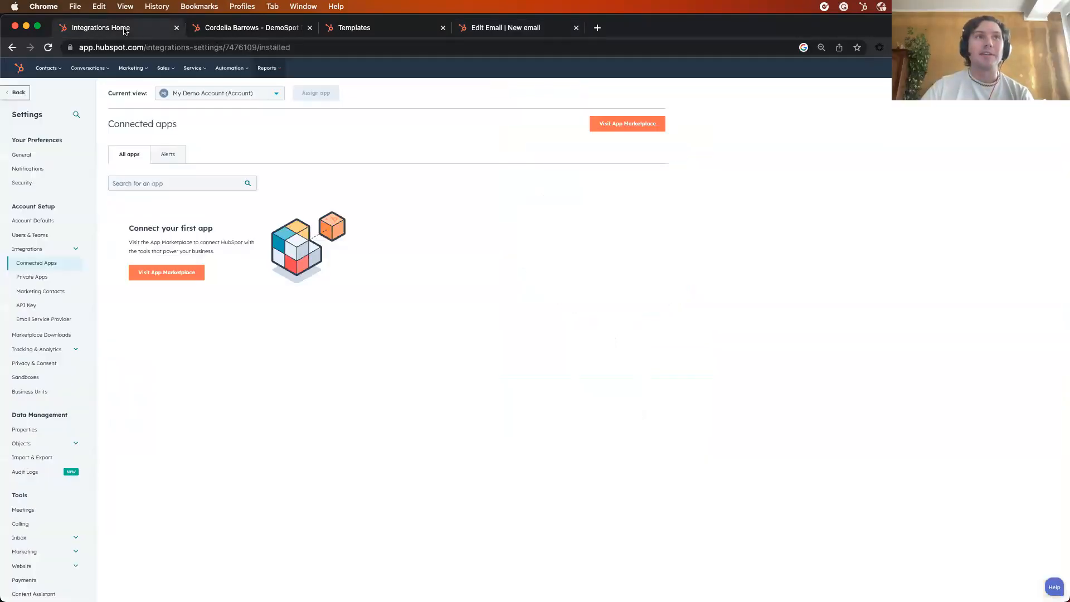
mouse_move(49, 69)
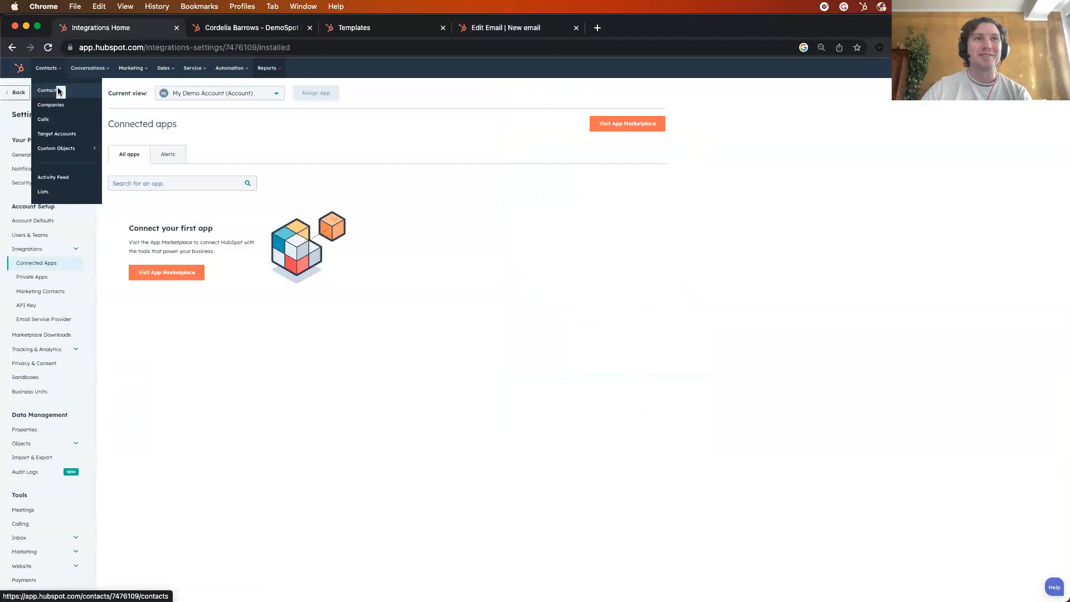
click(58, 91)
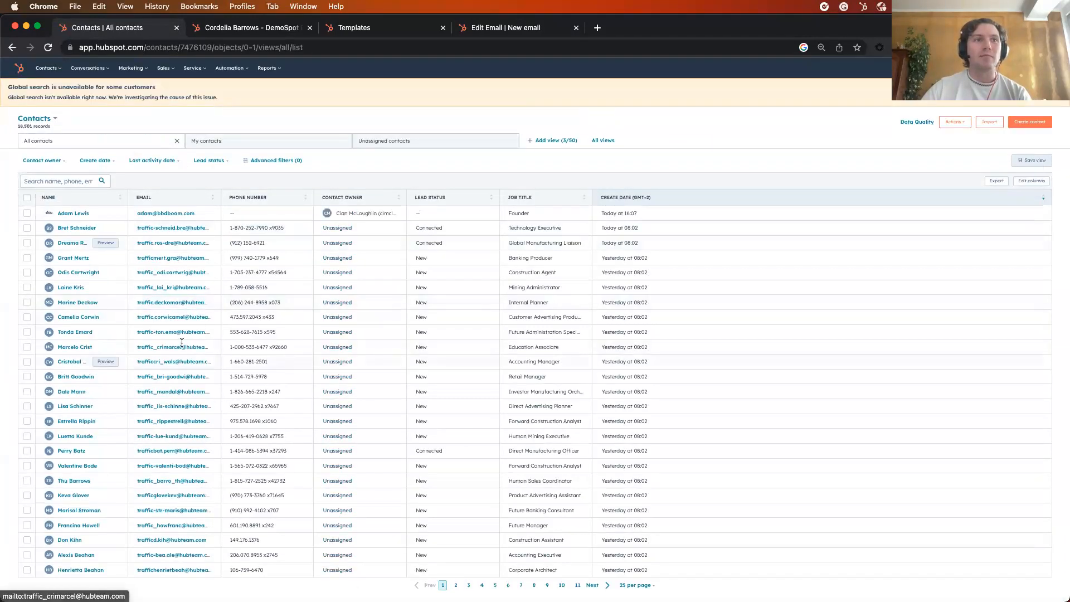
scroll(181, 342, down, 2)
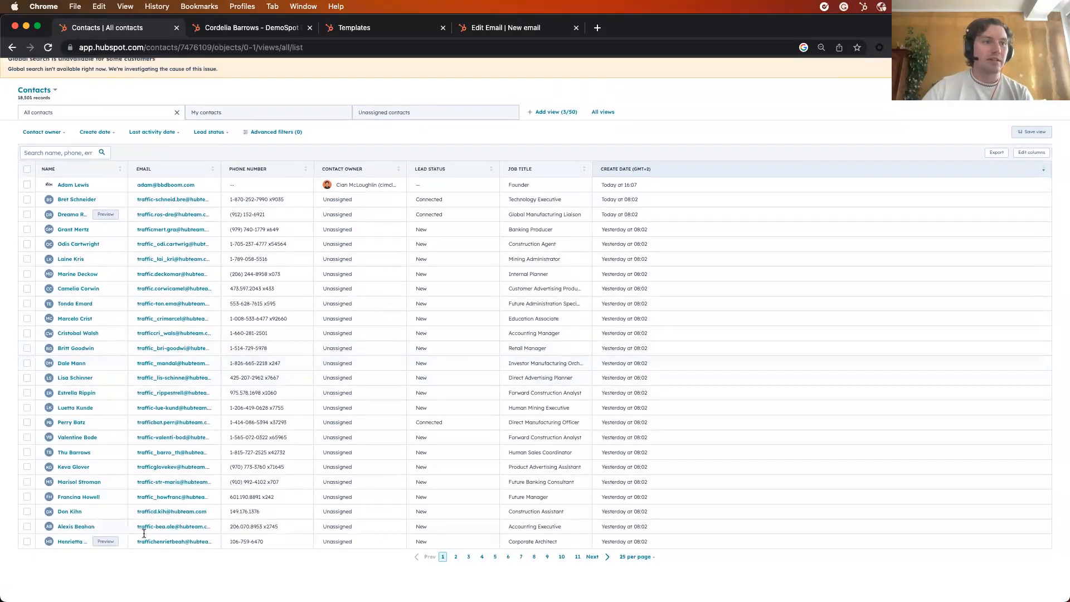
click(71, 497)
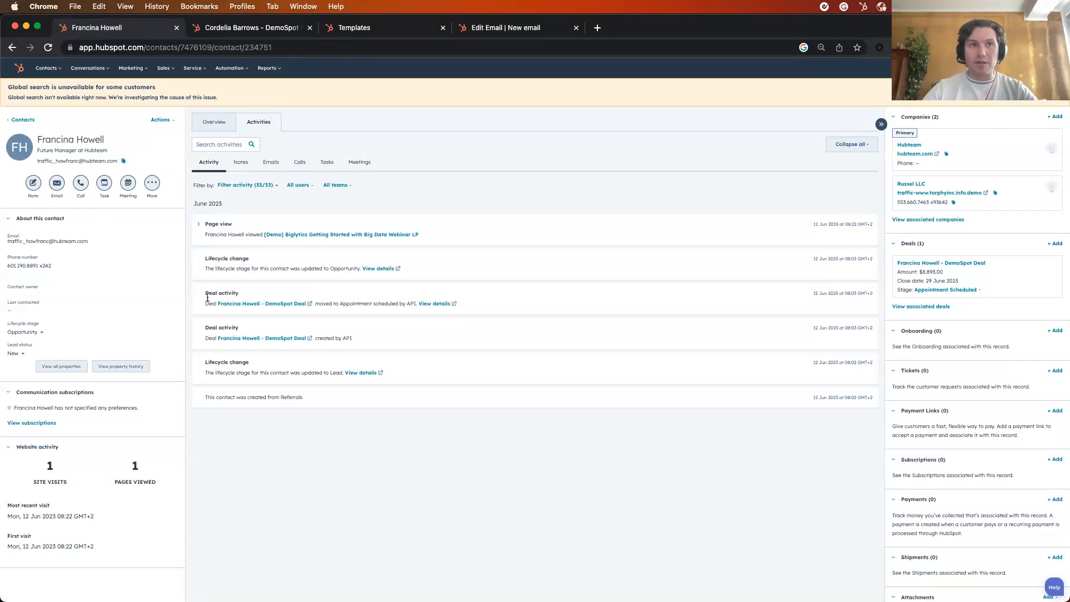
click(202, 227)
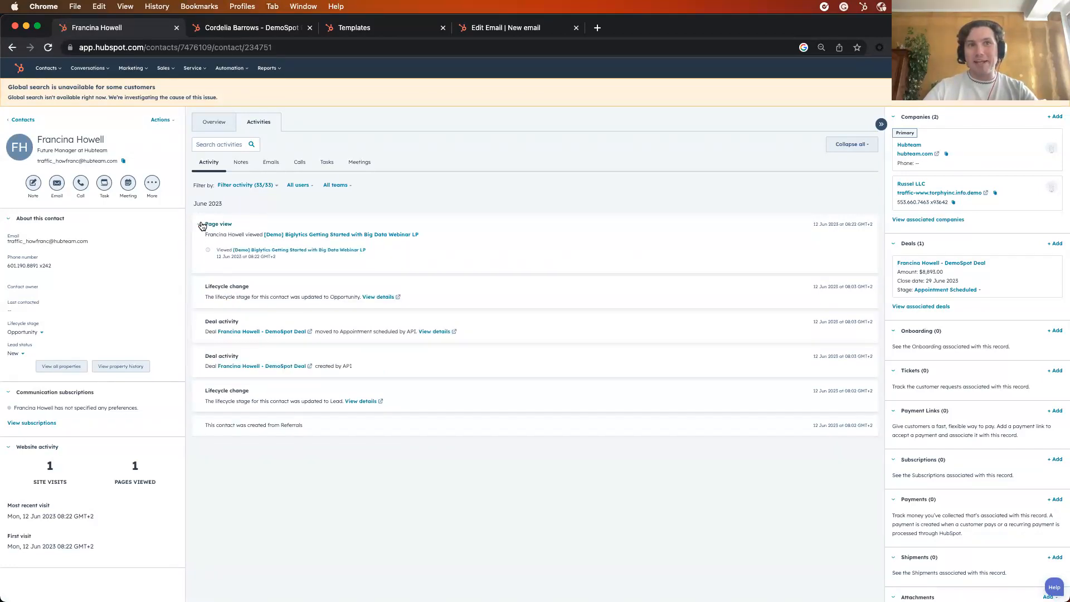
click(202, 226)
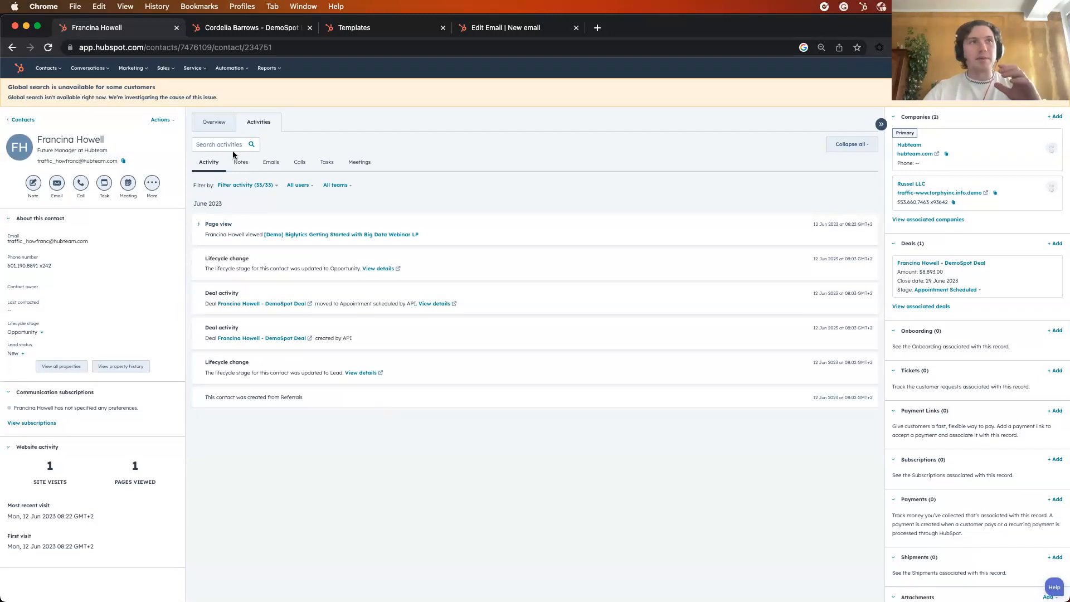
Return to the contacts list, open the Direct Advertising Planner's record and filter its activities to Page views only
click(11, 47)
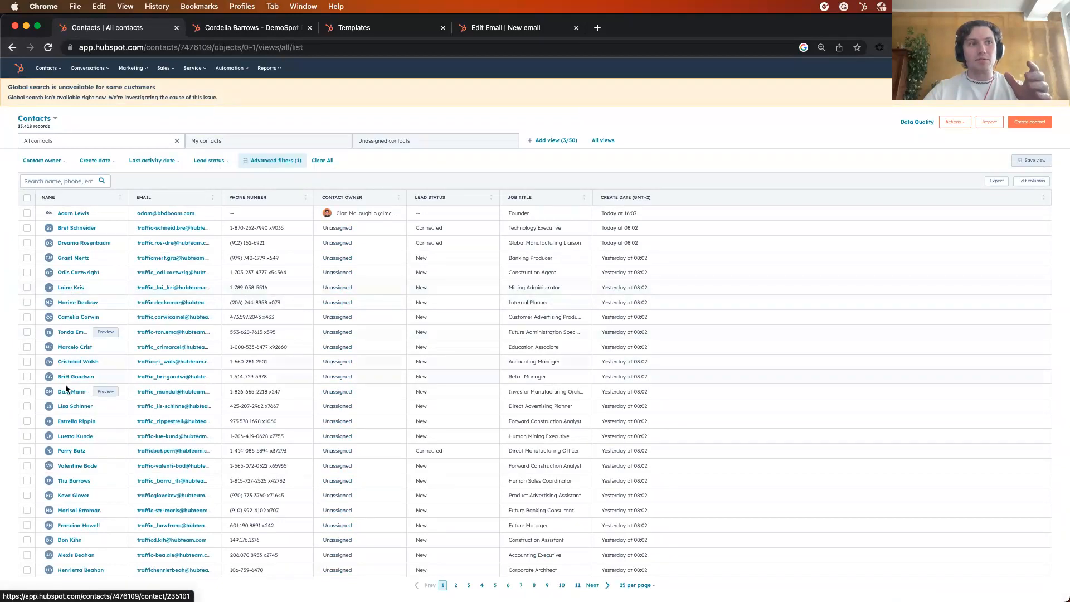
click(67, 408)
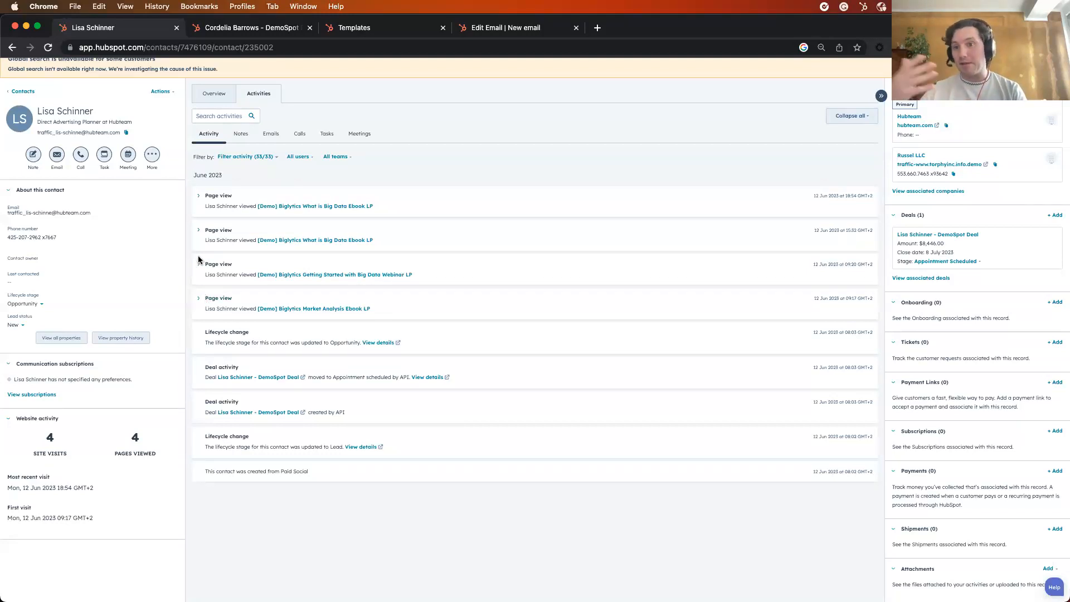
click(262, 157)
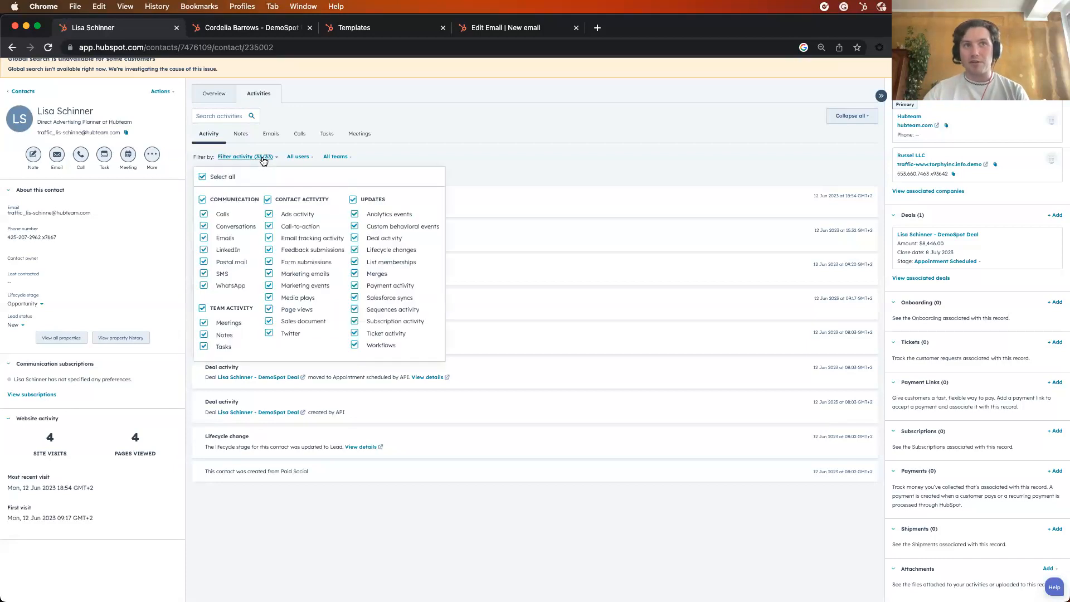
click(203, 177)
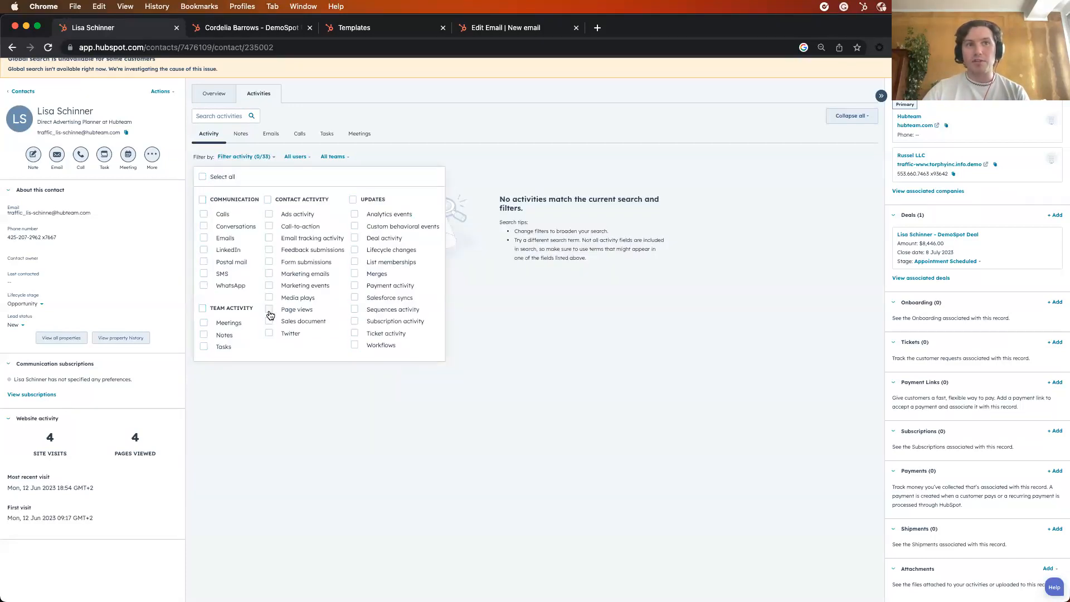
click(270, 309)
click(537, 144)
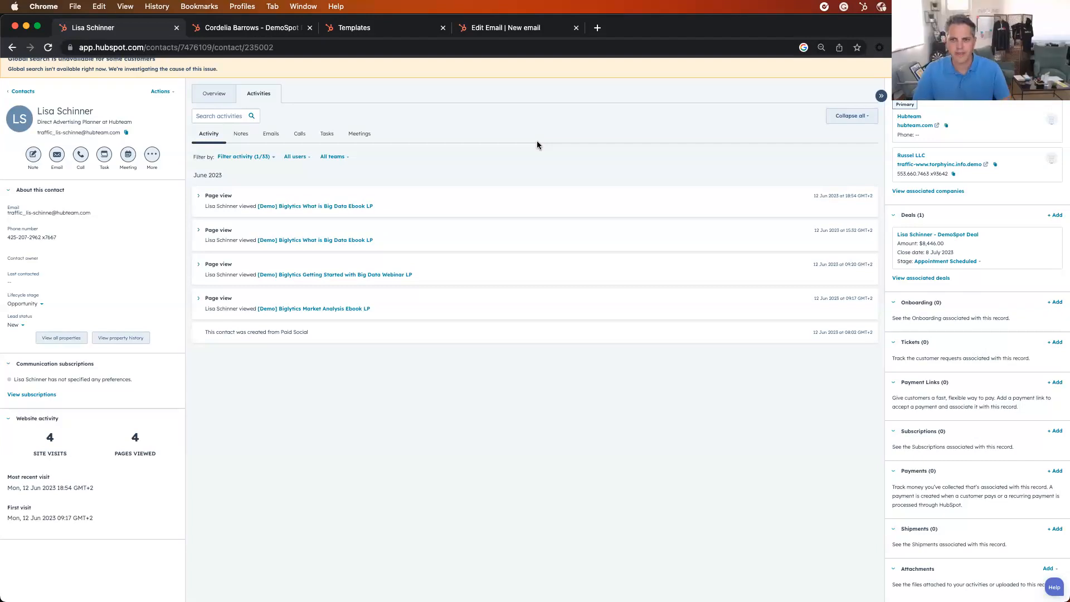
Reset the contact's activity filter to include all activity types
click(236, 158)
click(203, 179)
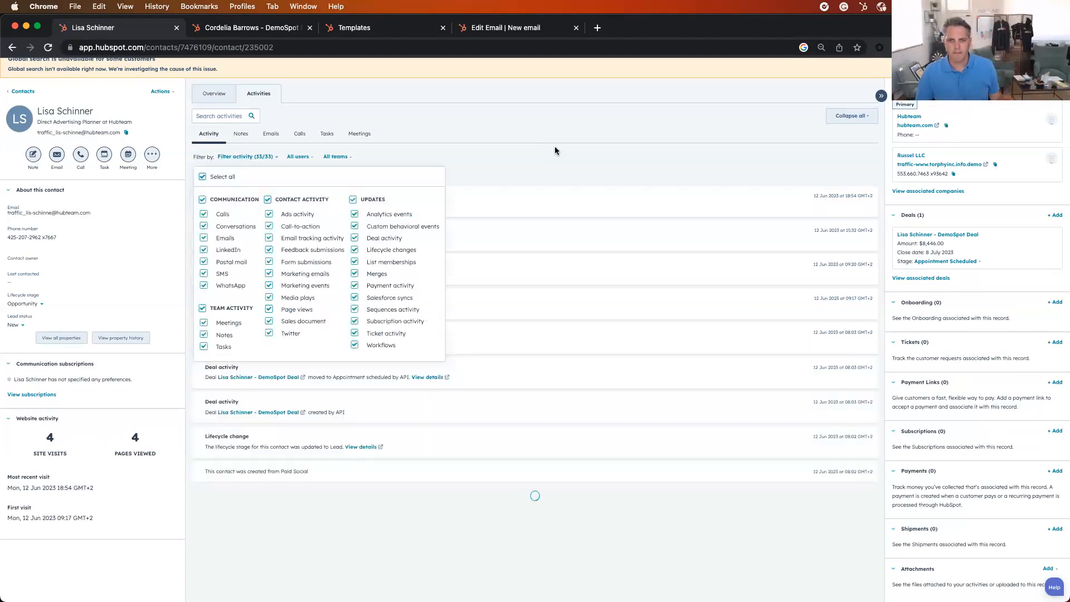
click(557, 142)
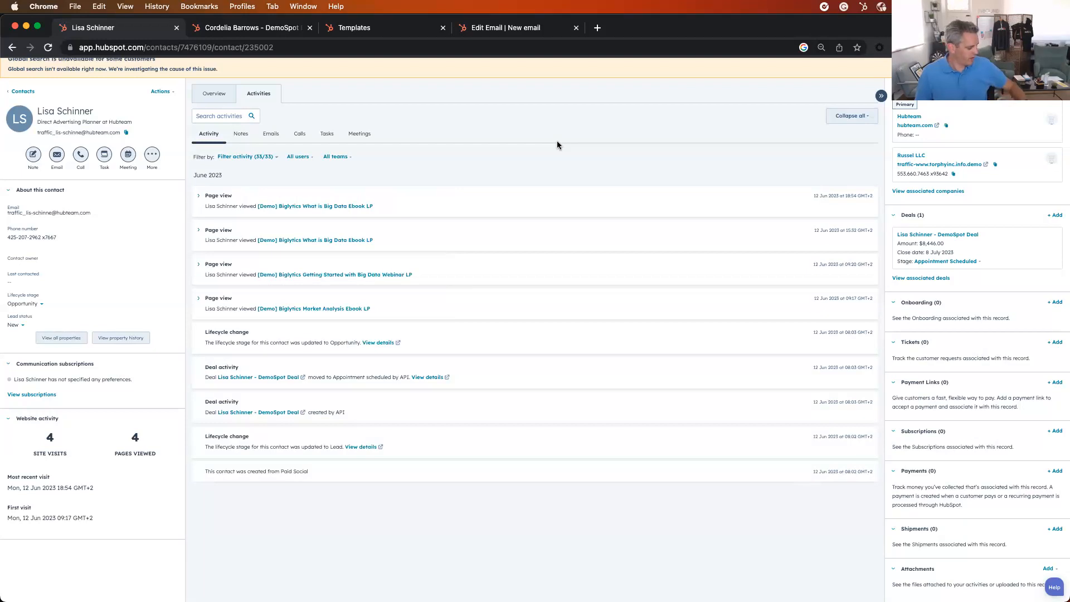